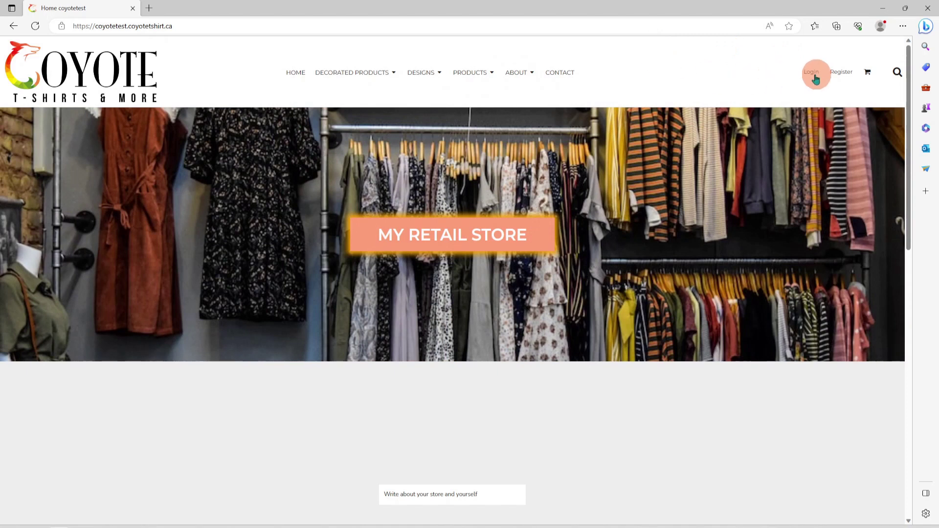
Step: Log in to the Coyote store admin with the saved username and the account password
{"action": "left_click", "coordinate": [812, 74]}
{"action": "left_click", "coordinate": [250, 200]}
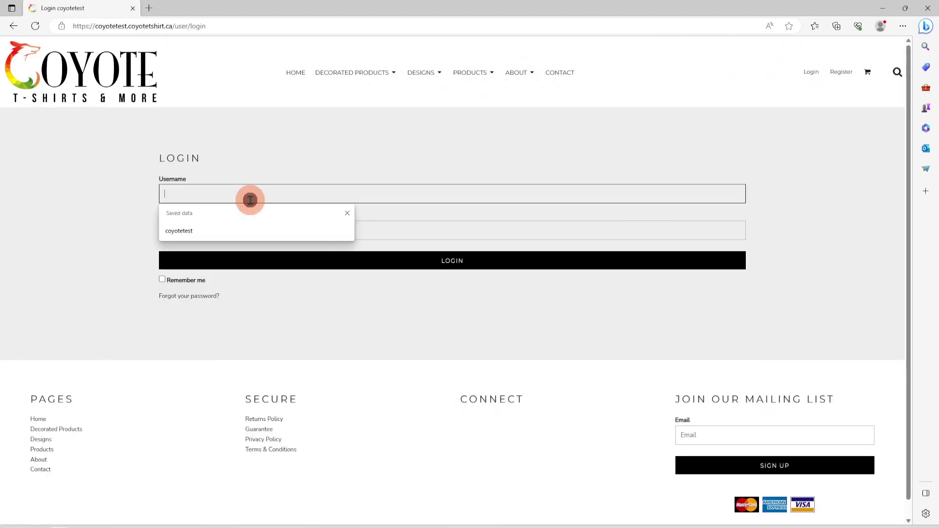
{"action": "left_click", "coordinate": [211, 238]}
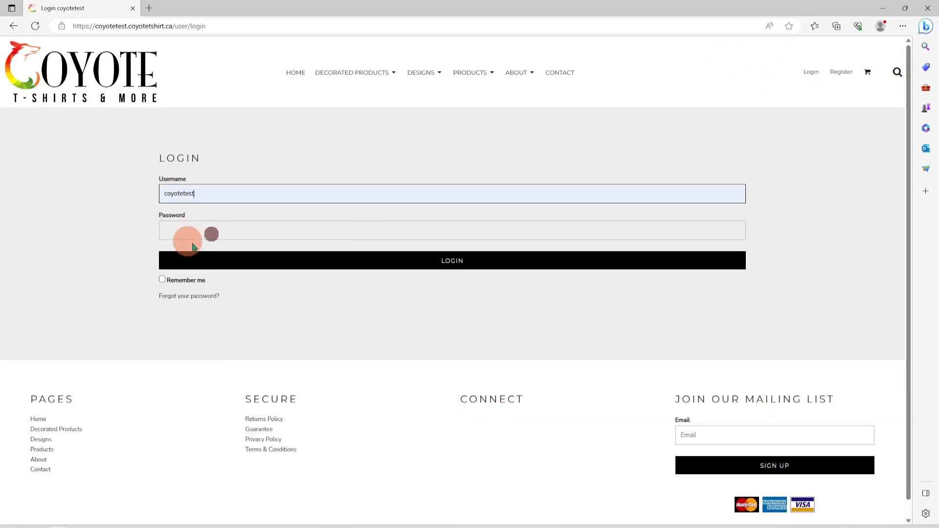
{"action": "left_click", "coordinate": [219, 233]}
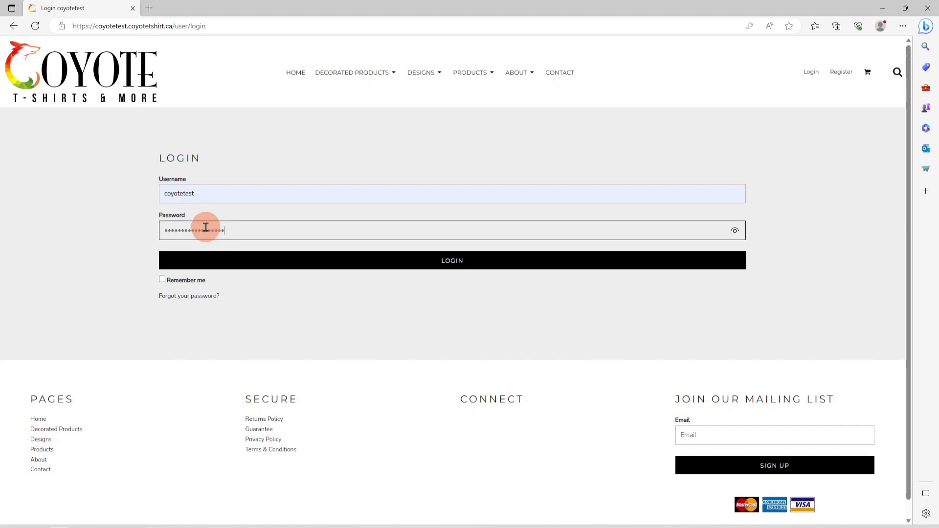
{"action": "left_click", "coordinate": [243, 260]}
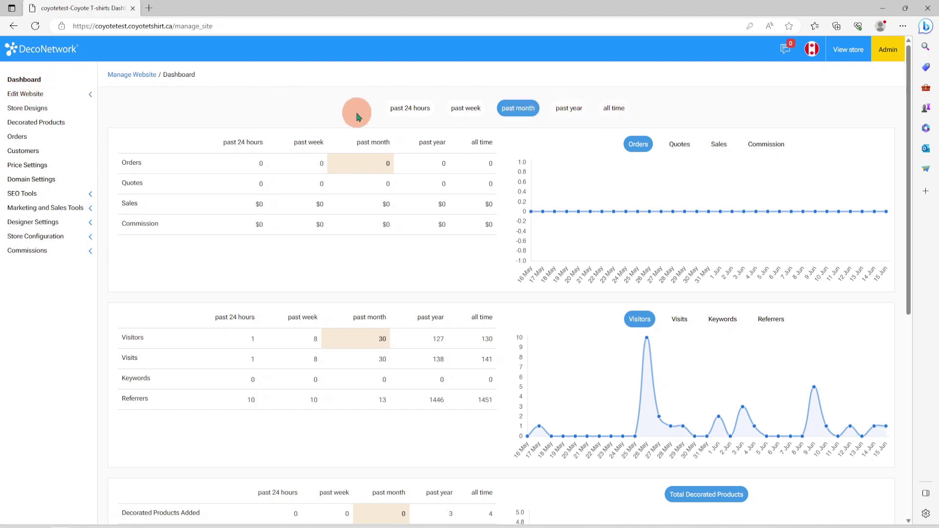
Step: Cycle dashboard stats through past 24 hours, week, month, year and all time, ending on 24 hours
{"action": "left_click", "coordinate": [406, 110]}
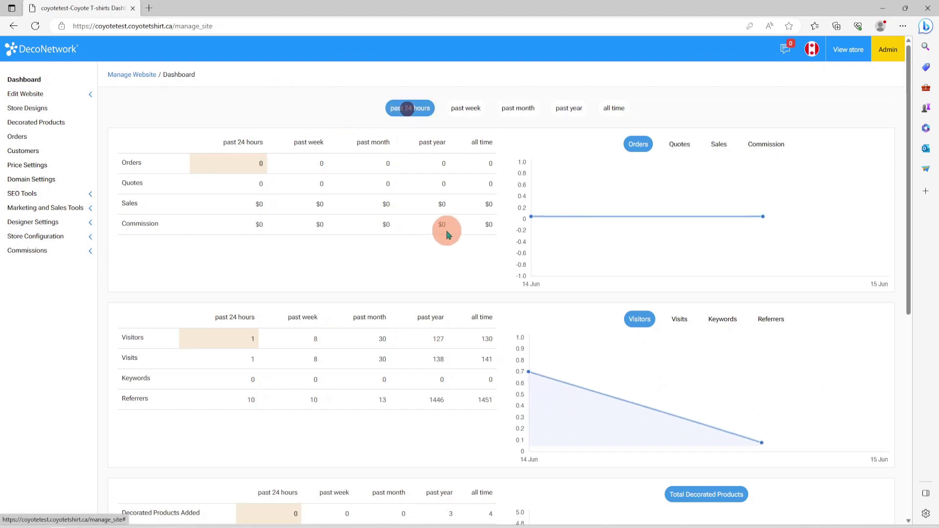
{"action": "left_click", "coordinate": [465, 107]}
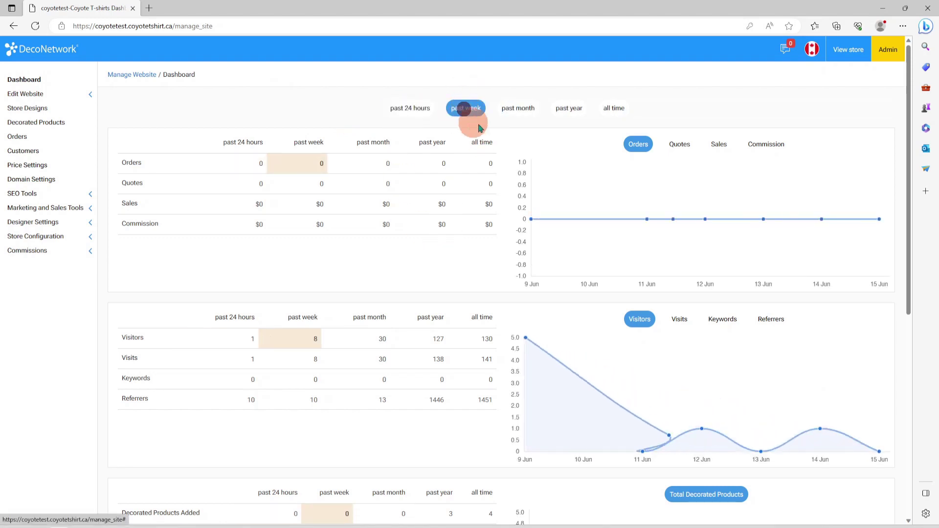
{"action": "left_click", "coordinate": [529, 109]}
{"action": "left_click", "coordinate": [561, 112]}
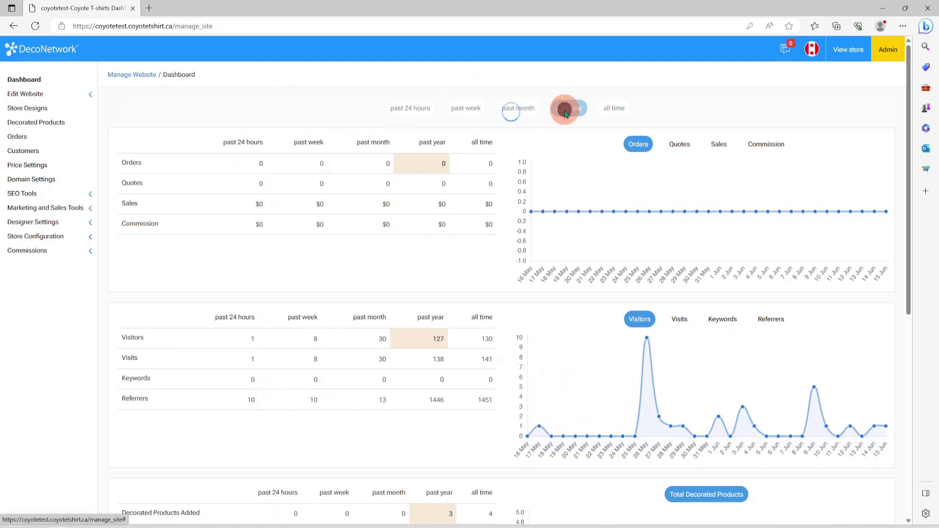
{"action": "left_click", "coordinate": [618, 111]}
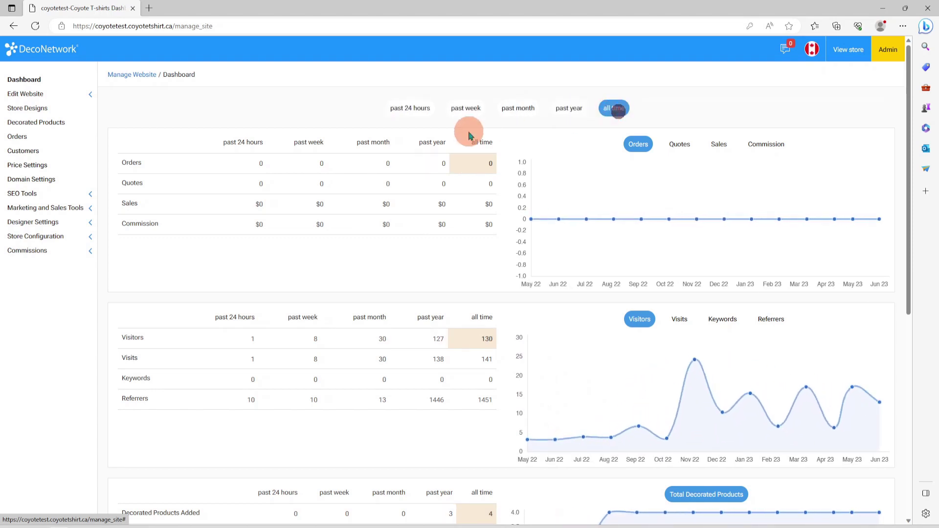
{"action": "left_click", "coordinate": [458, 111]}
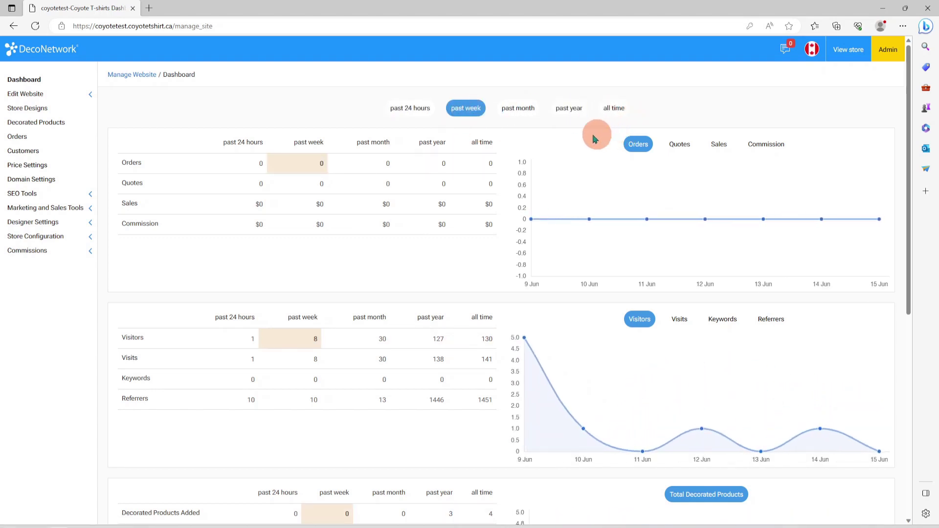
{"action": "left_click", "coordinate": [524, 115]}
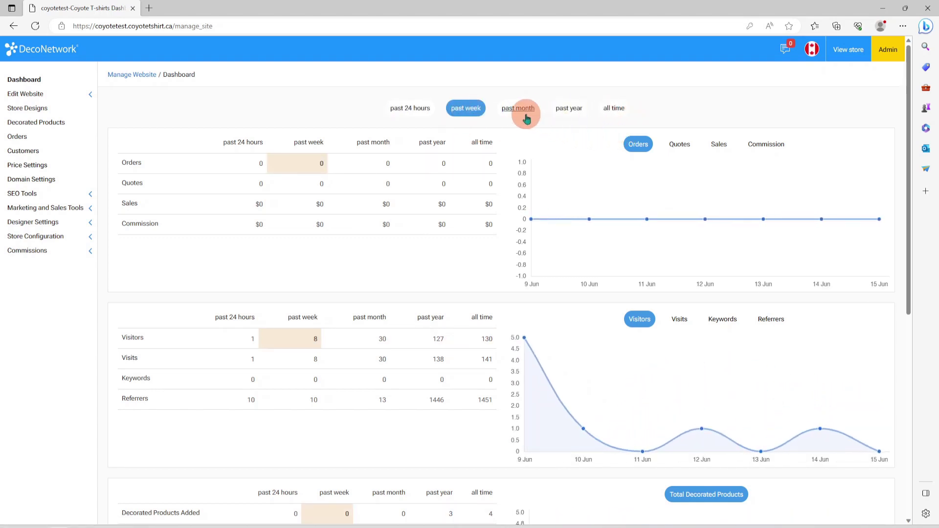
{"action": "left_click", "coordinate": [580, 113]}
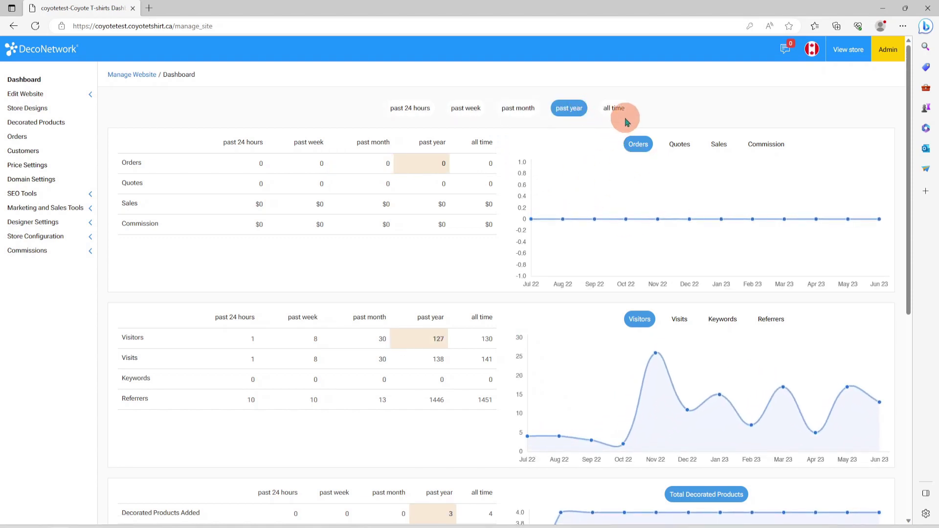
{"action": "left_click", "coordinate": [622, 112]}
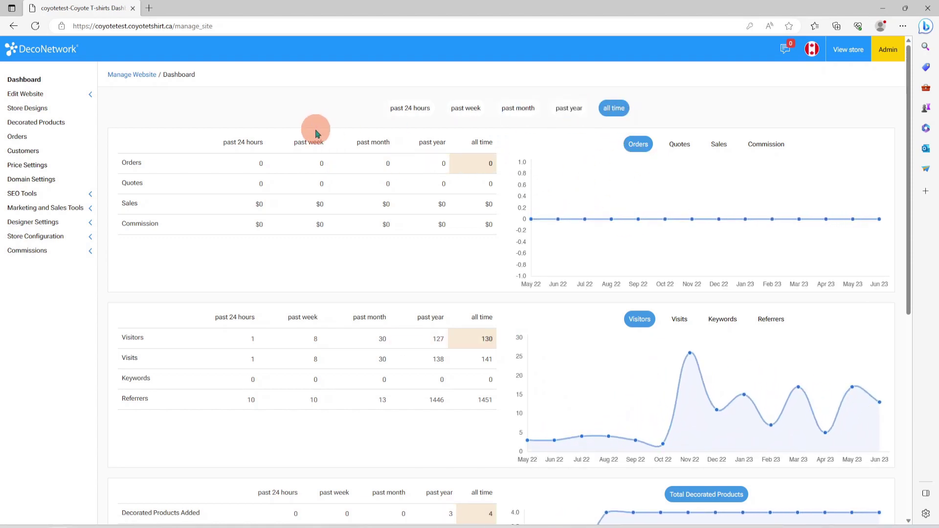
{"action": "left_click", "coordinate": [413, 108]}
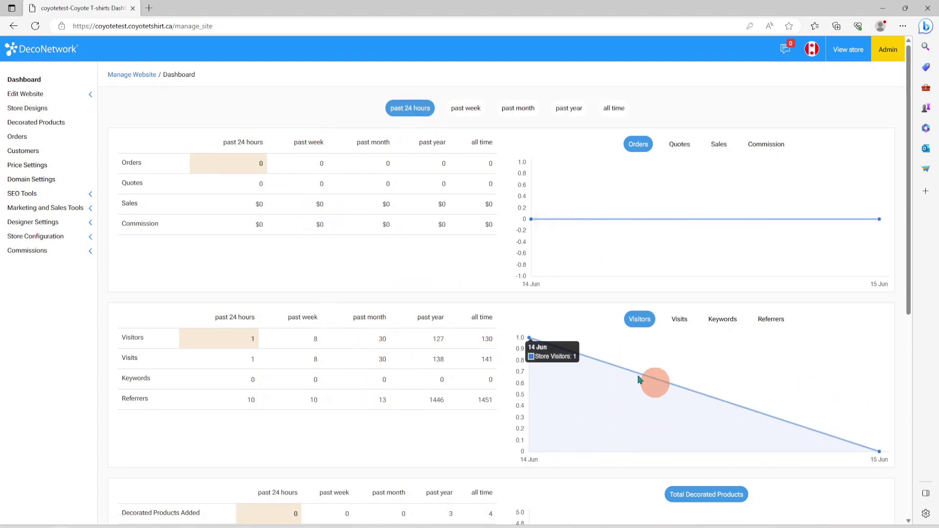
{"action": "scroll", "coordinate": [707, 234], "scroll_direction": "down", "scroll_amount": 7}
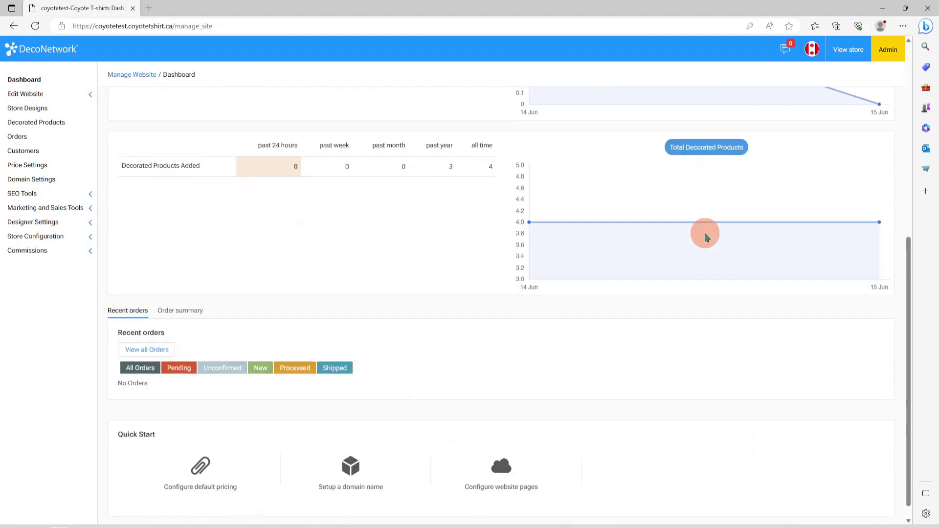
{"action": "scroll", "coordinate": [707, 235], "scroll_direction": "up", "scroll_amount": 4}
{"action": "scroll", "coordinate": [690, 234], "scroll_direction": "up", "scroll_amount": 3}
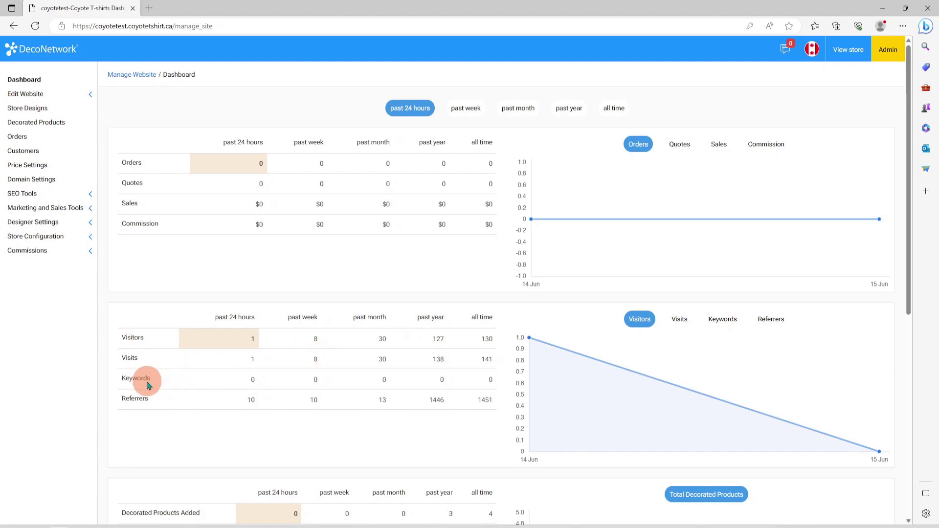
{"action": "left_click", "coordinate": [147, 399]}
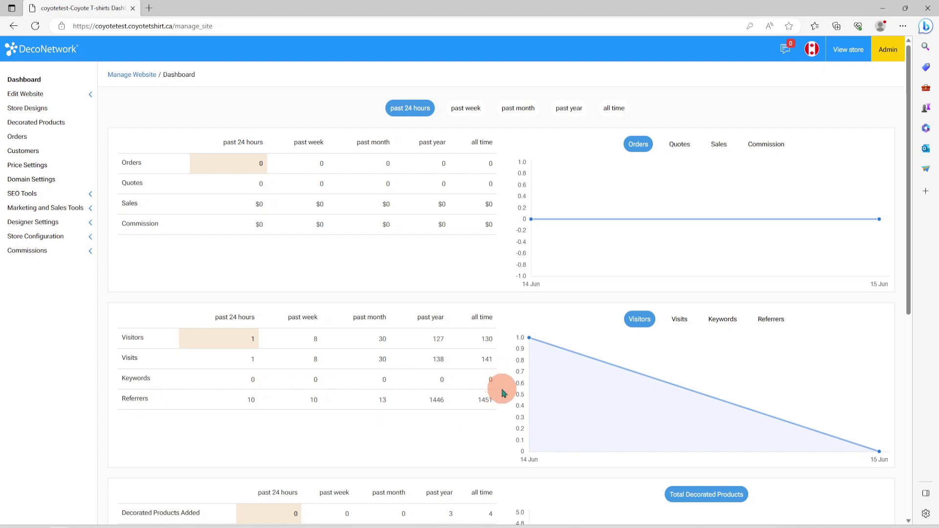
{"action": "scroll", "coordinate": [503, 393], "scroll_direction": "down", "scroll_amount": 2}
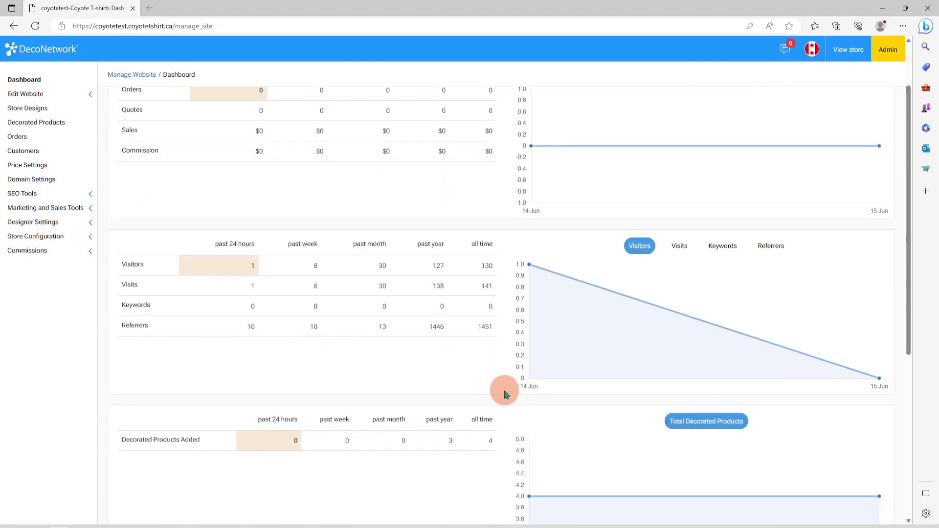
{"action": "scroll", "coordinate": [504, 394], "scroll_direction": "down", "scroll_amount": 5}
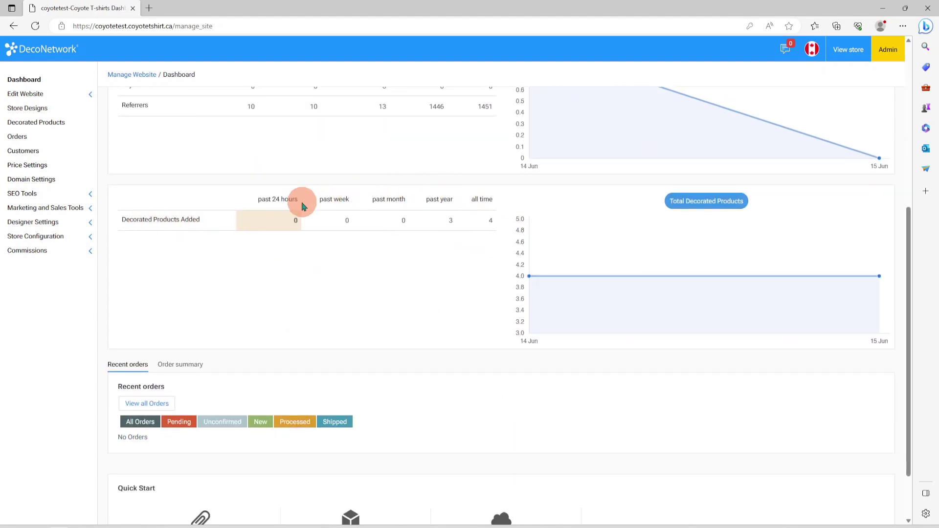
{"action": "scroll", "coordinate": [302, 206], "scroll_direction": "down", "scroll_amount": 2}
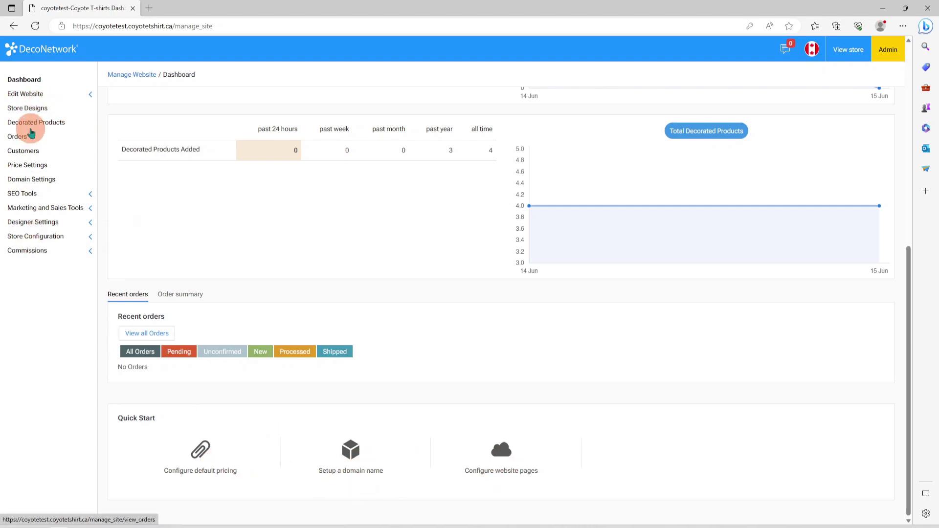
{"action": "scroll", "coordinate": [198, 157], "scroll_direction": "up", "scroll_amount": 6}
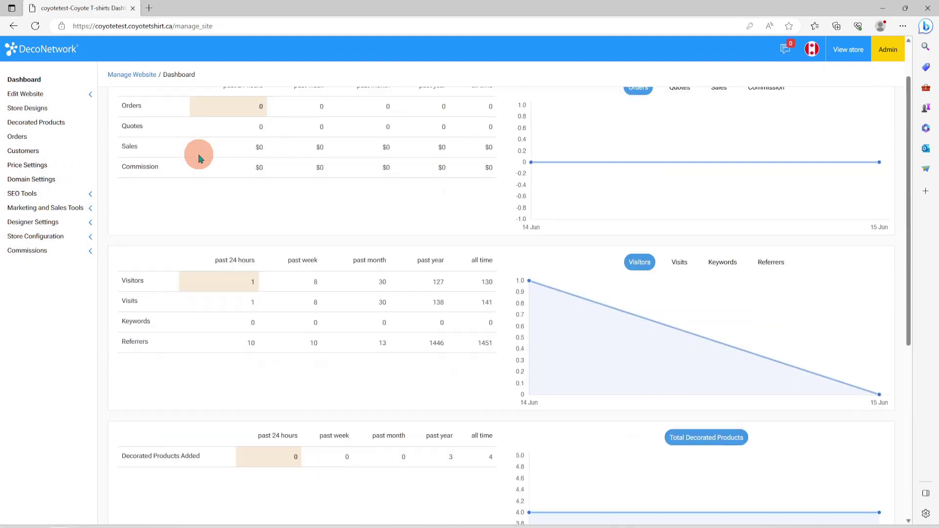
{"action": "scroll", "coordinate": [198, 158], "scroll_direction": "up", "scroll_amount": 1}
Step: Open Website Pages and browse the Pages, Design, Widgets, Panels and theme sidebar sections
{"action": "left_click", "coordinate": [24, 95]}
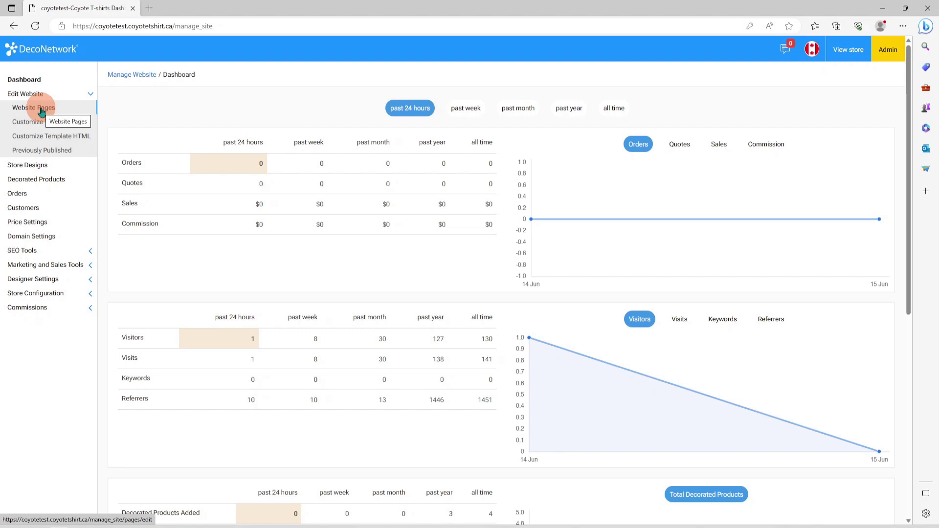
{"action": "left_click", "coordinate": [42, 112]}
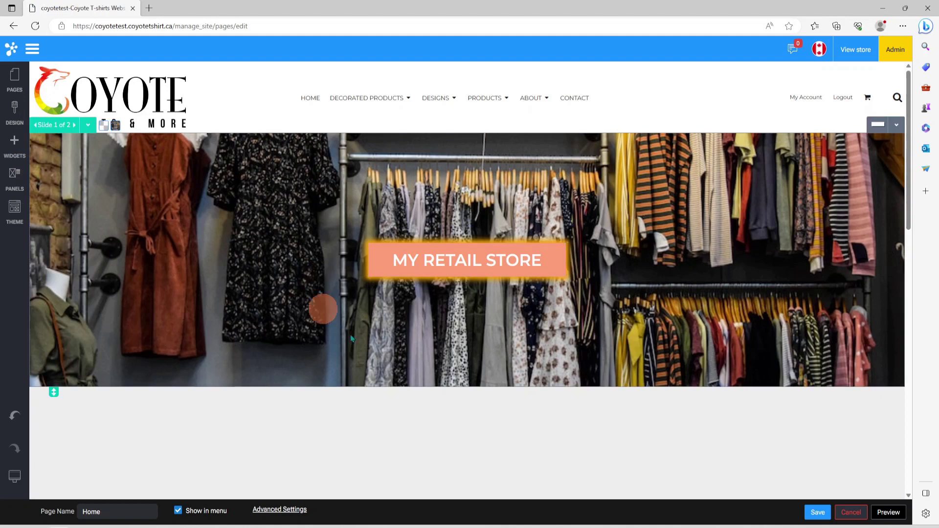
{"action": "left_click", "coordinate": [14, 85]}
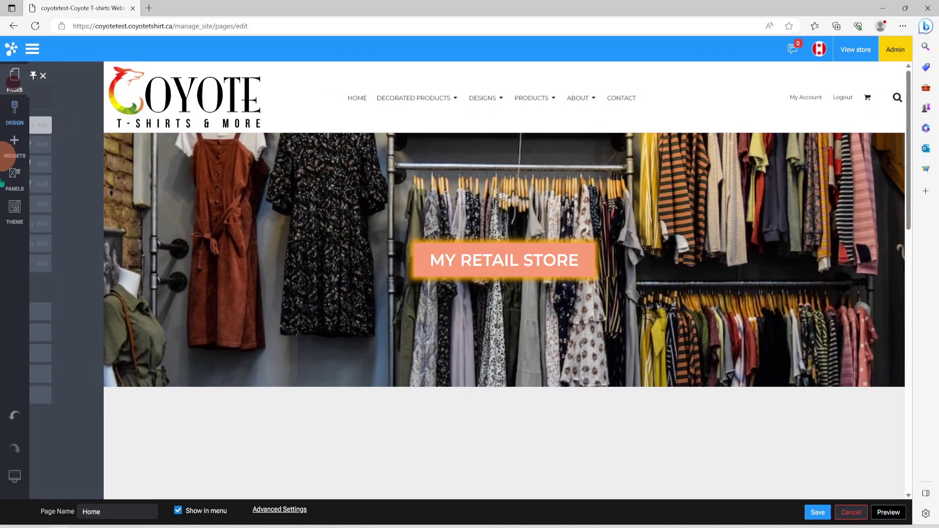
{"action": "left_click", "coordinate": [15, 109]}
{"action": "left_click", "coordinate": [14, 140]}
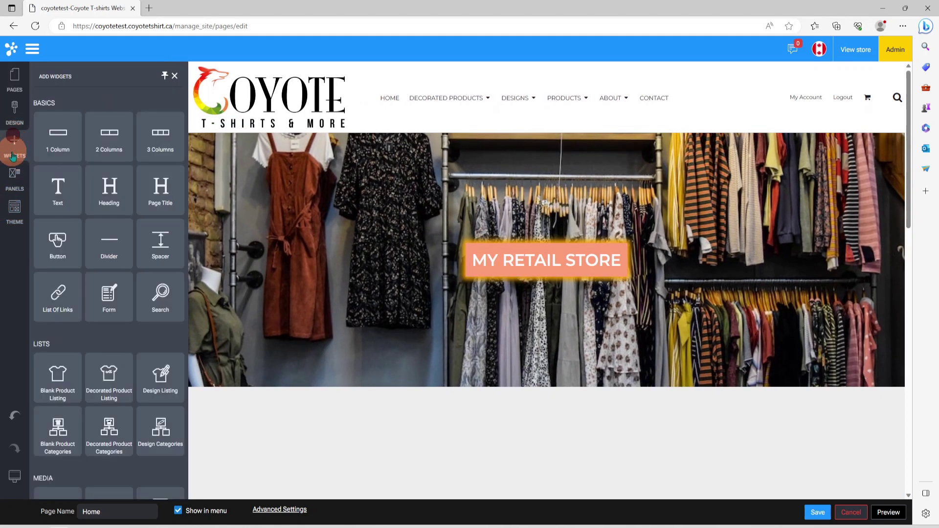
{"action": "left_click", "coordinate": [13, 190]}
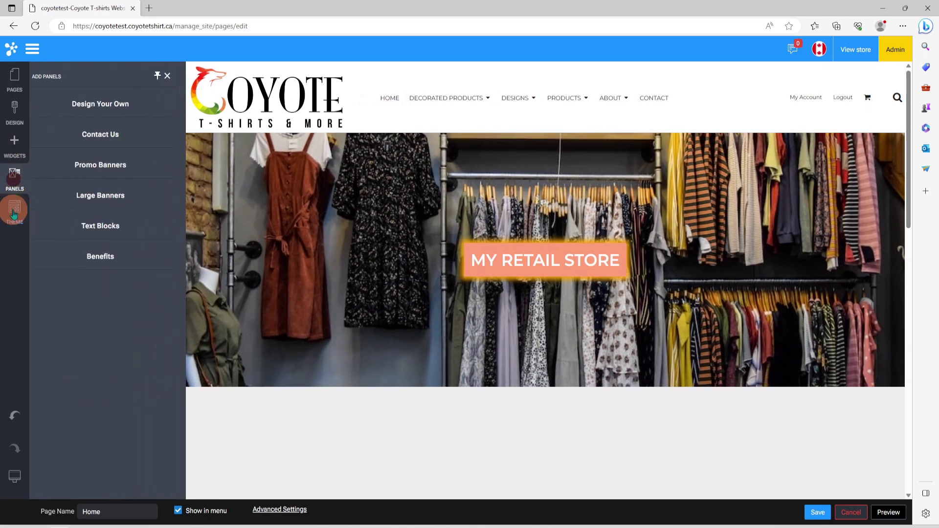
{"action": "left_click", "coordinate": [14, 206]}
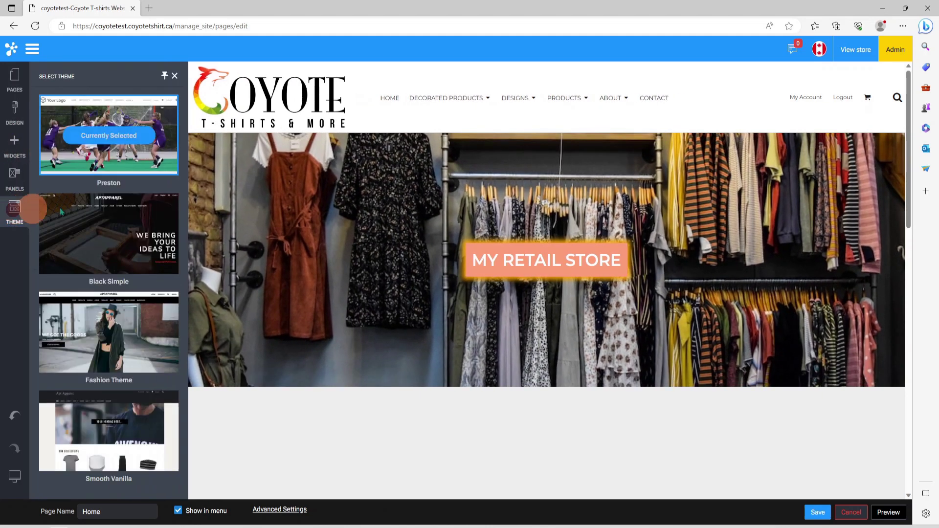
{"action": "left_click", "coordinate": [394, 177]}
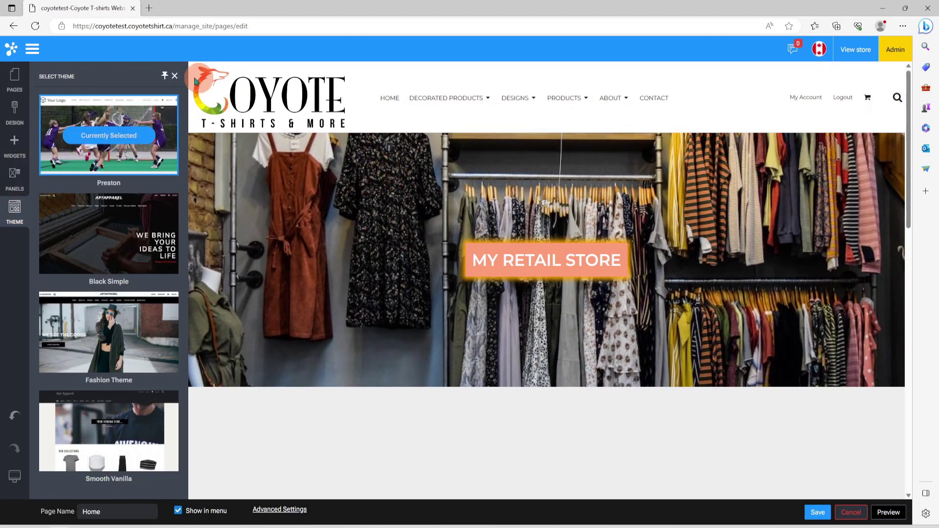
{"action": "left_click", "coordinate": [31, 51]}
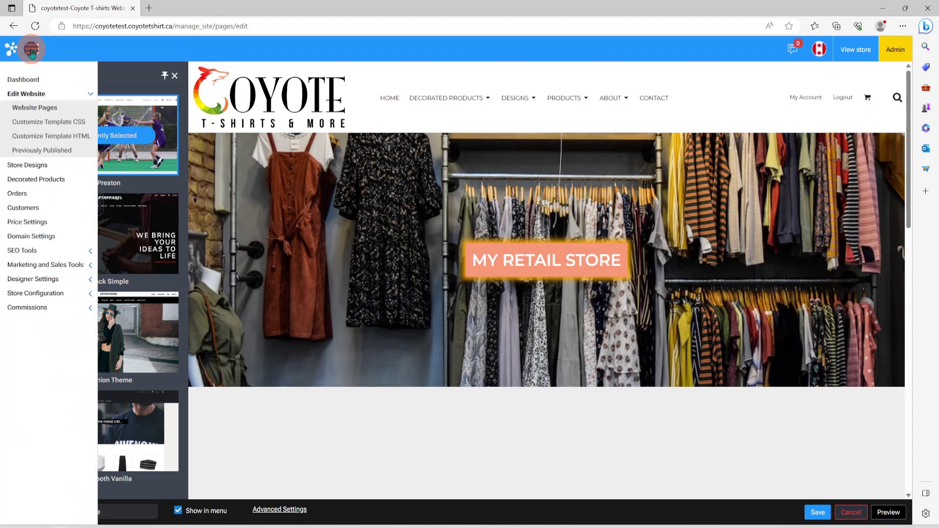
Step: Open Customize Template HTML and start editing the Default page layout
{"action": "left_click", "coordinate": [55, 126]}
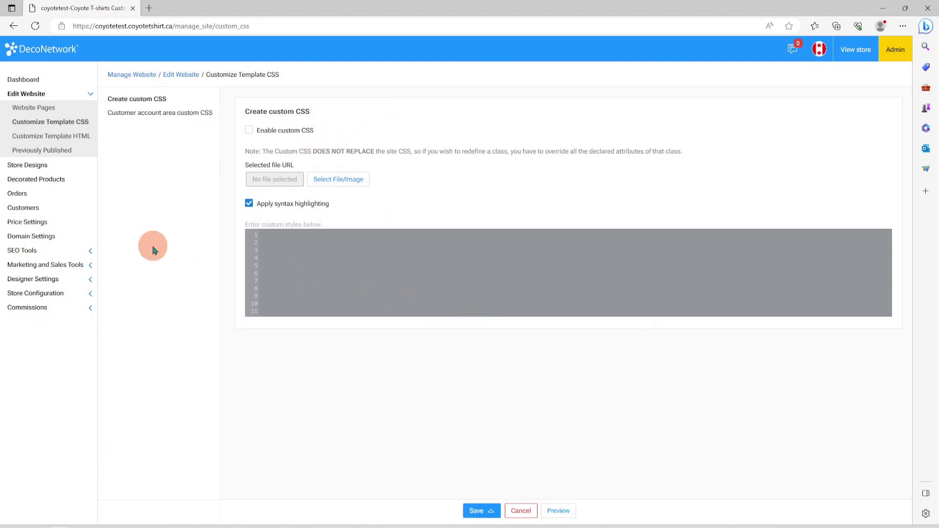
{"action": "left_click", "coordinate": [54, 134]}
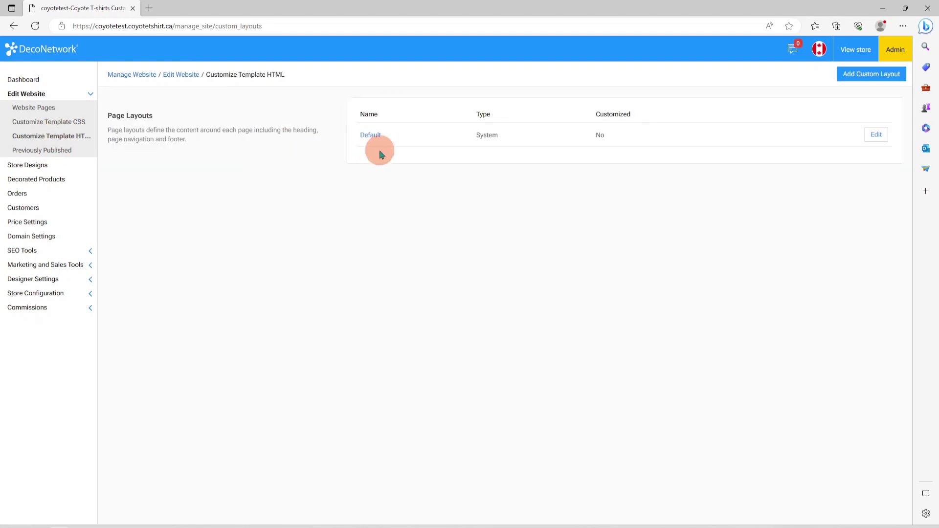
{"action": "left_click", "coordinate": [877, 138]}
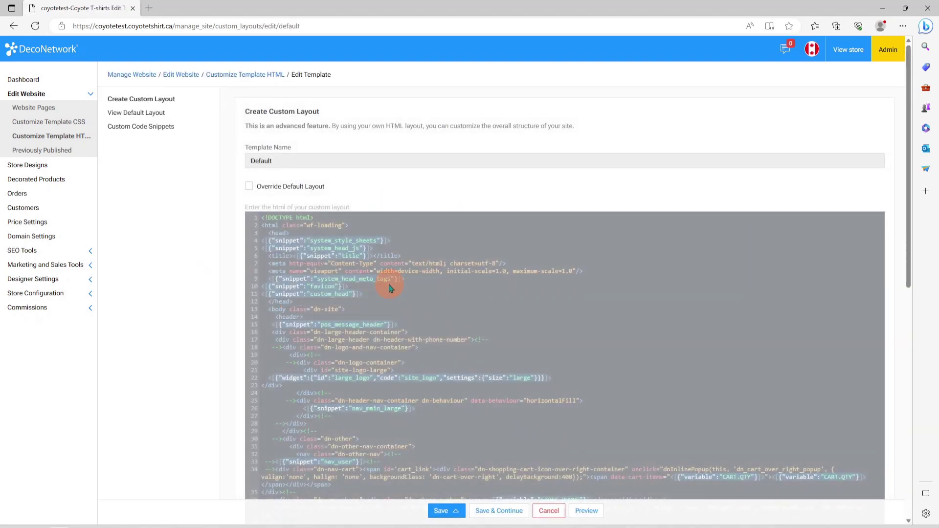
Step: View the Default layout's code snippets and default HTML, then open Previously Published
{"action": "left_click", "coordinate": [153, 128]}
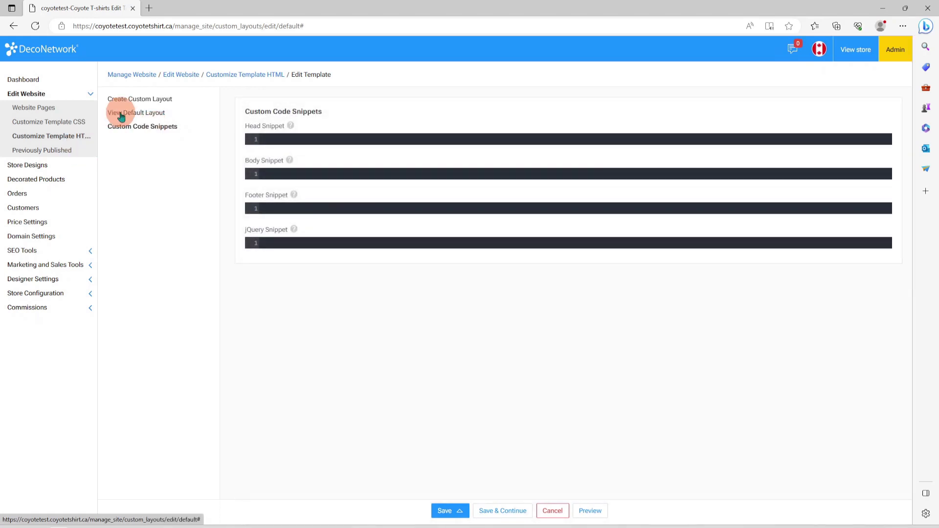
{"action": "left_click", "coordinate": [120, 113]}
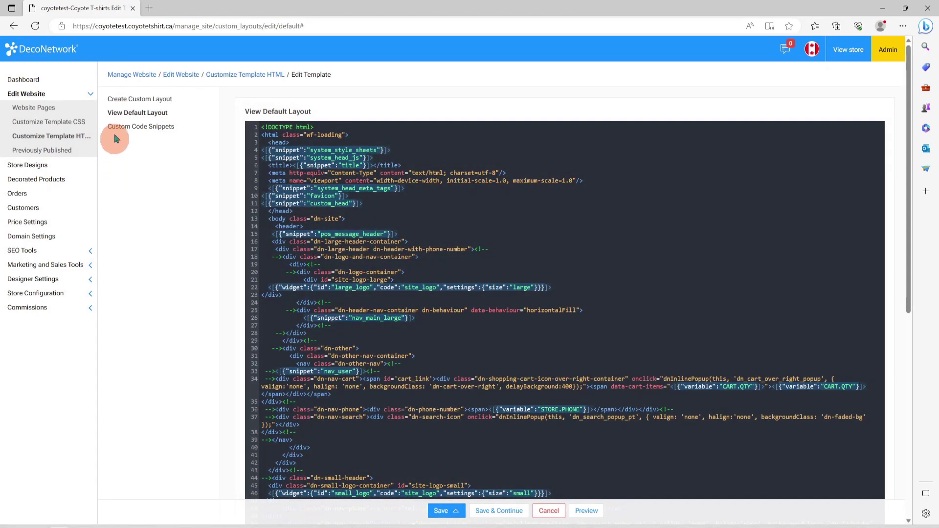
{"action": "left_click", "coordinate": [117, 103]}
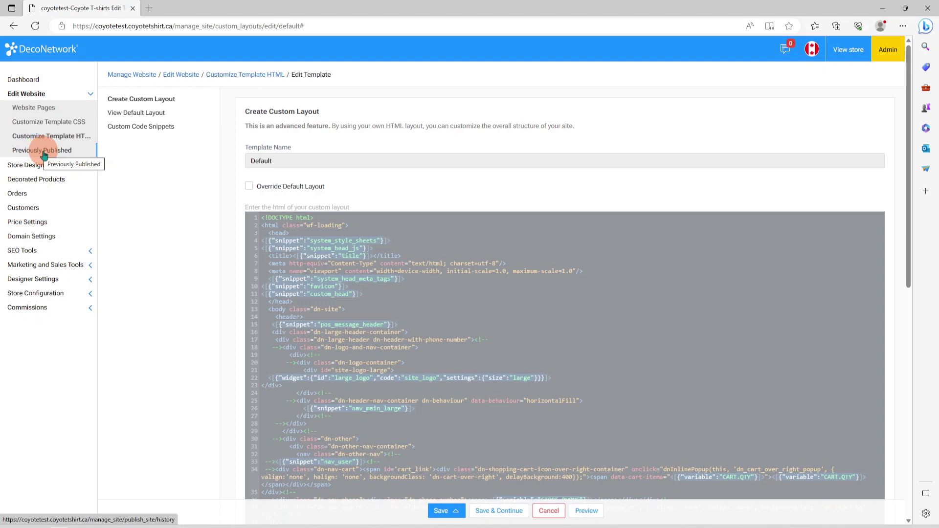
{"action": "left_click", "coordinate": [44, 154]}
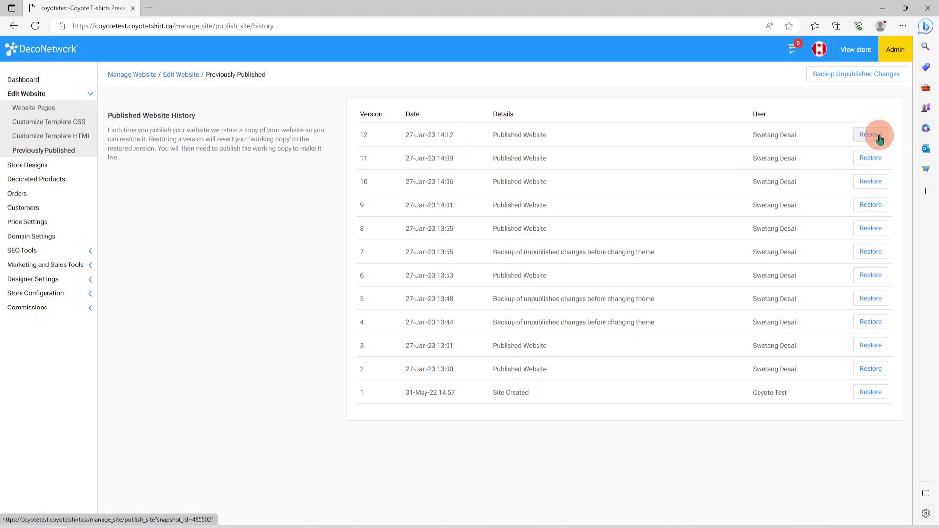
Step: Open version 12 of the published site in a new tab
{"action": "left_click", "coordinate": [878, 137]}
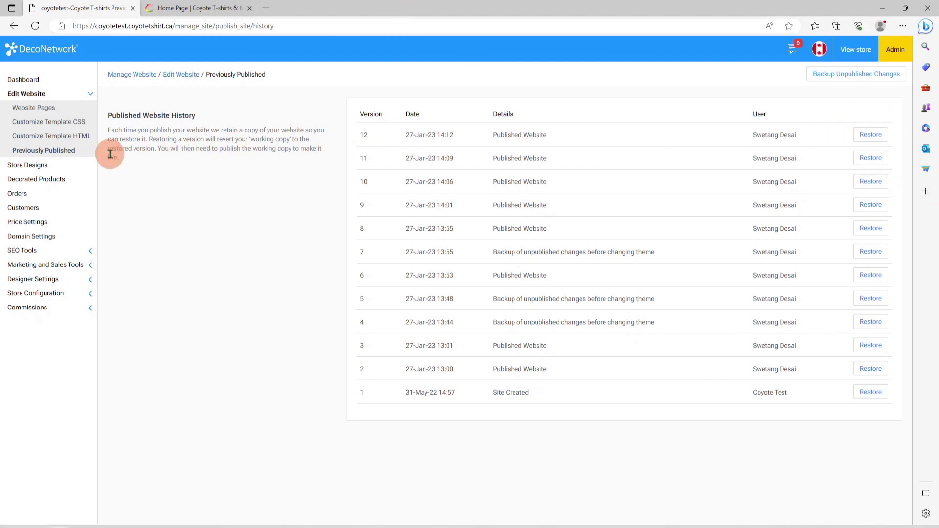
Step: Open Store Designs and glance at the Upload Design options before dismissing them
{"action": "left_click", "coordinate": [30, 168]}
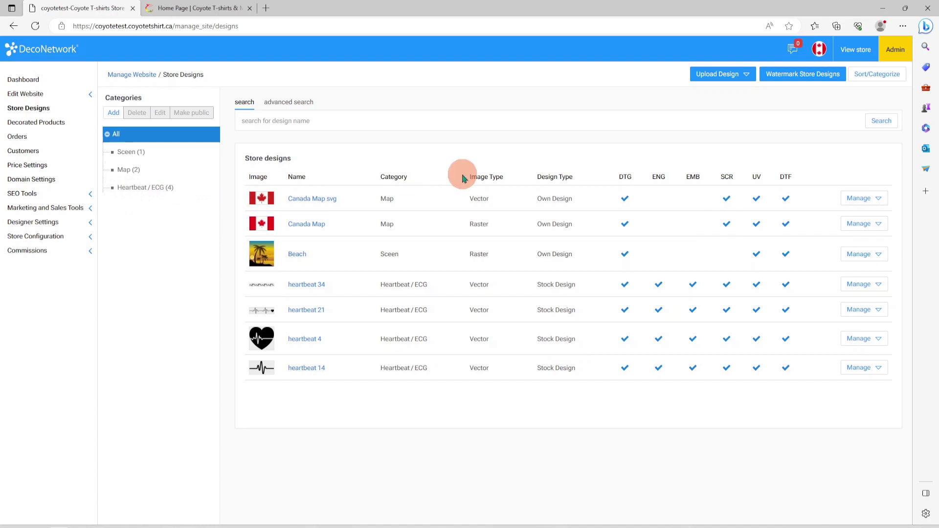
{"action": "left_click", "coordinate": [744, 74]}
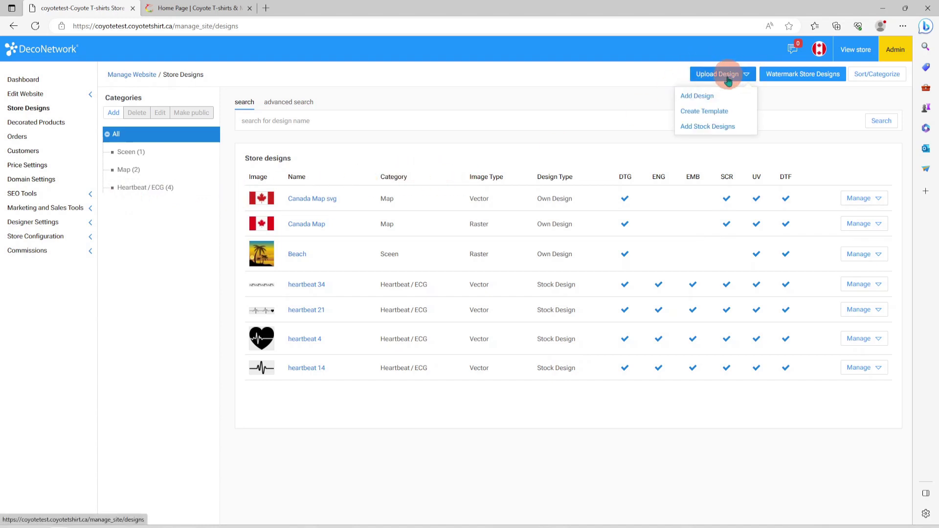
{"action": "left_click", "coordinate": [856, 93]}
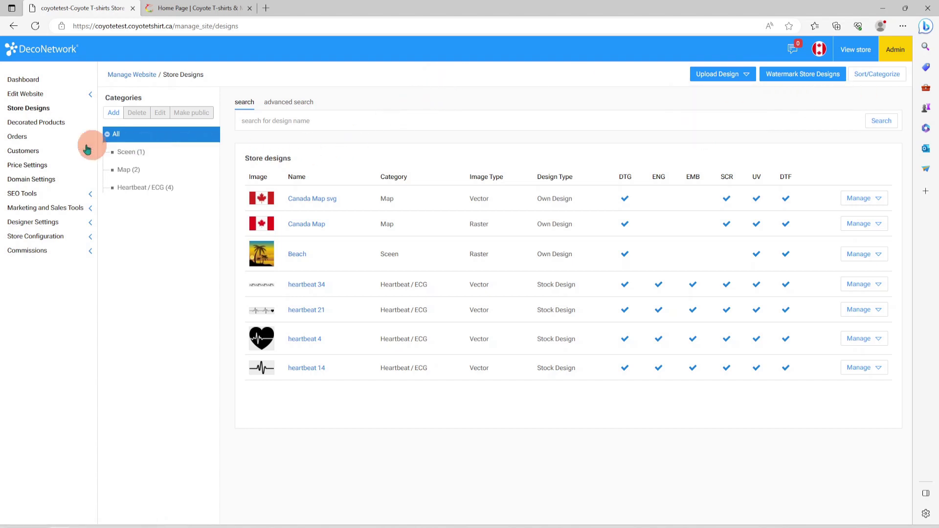
Step: Open the canada map tote from Decorated Products, then go to the product sort list
{"action": "left_click", "coordinate": [52, 128]}
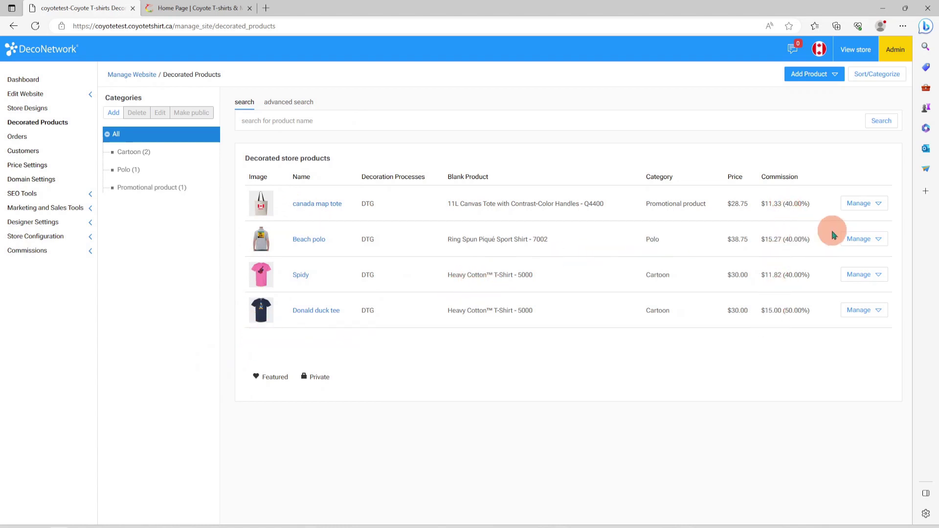
{"action": "left_click", "coordinate": [816, 75]}
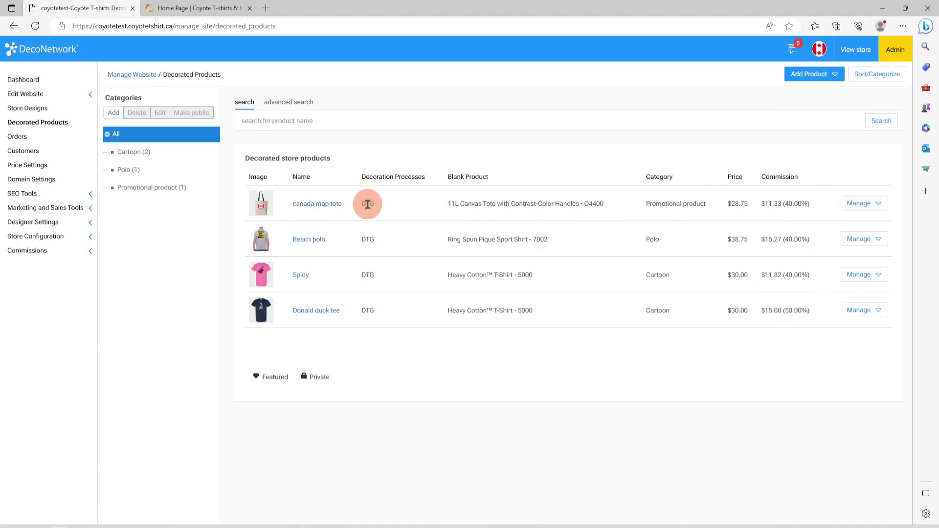
{"action": "left_click", "coordinate": [323, 205]}
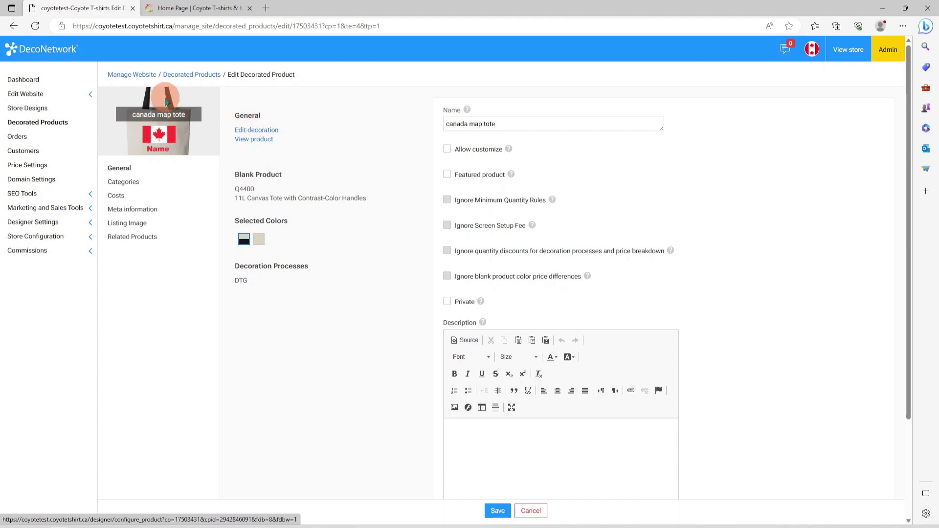
{"action": "left_click", "coordinate": [77, 122]}
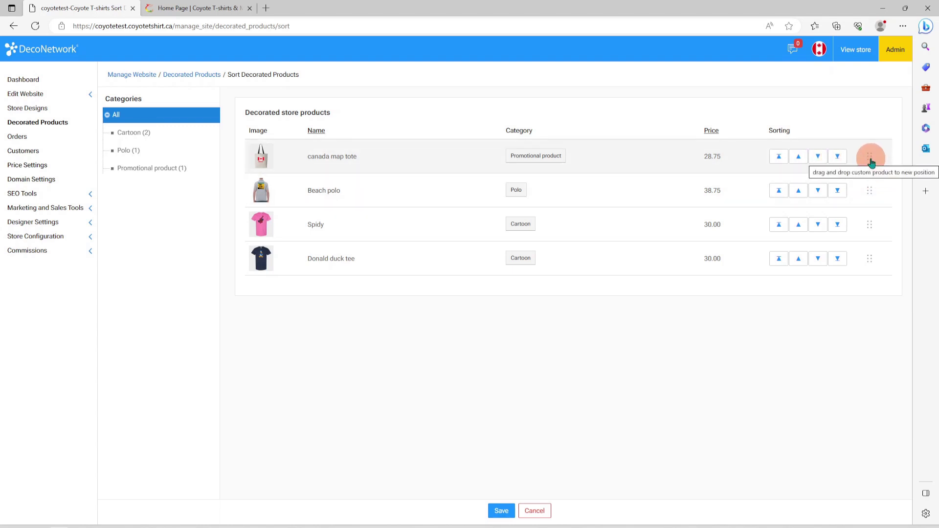
Step: Drag canada map tote below Beach polo, save the new product order, and open Orders
{"action": "mouse_move", "coordinate": [872, 161]}
{"action": "left_mouse_down"}
{"action": "mouse_move", "coordinate": [867, 210]}
{"action": "mouse_move", "coordinate": [868, 156]}
{"action": "left_mouse_up"}
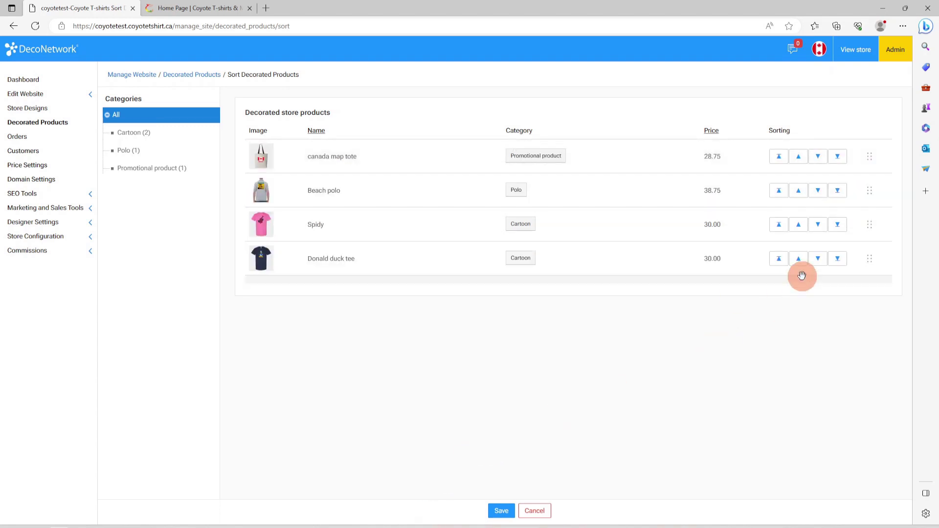
{"action": "left_click_drag", "start_coordinate": [868, 156], "coordinate": [869, 195]}
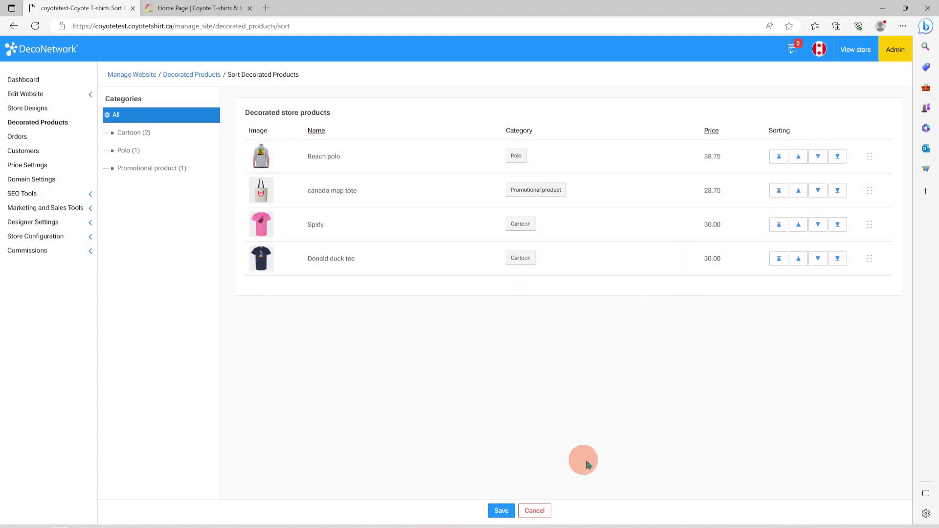
{"action": "left_click", "coordinate": [501, 511]}
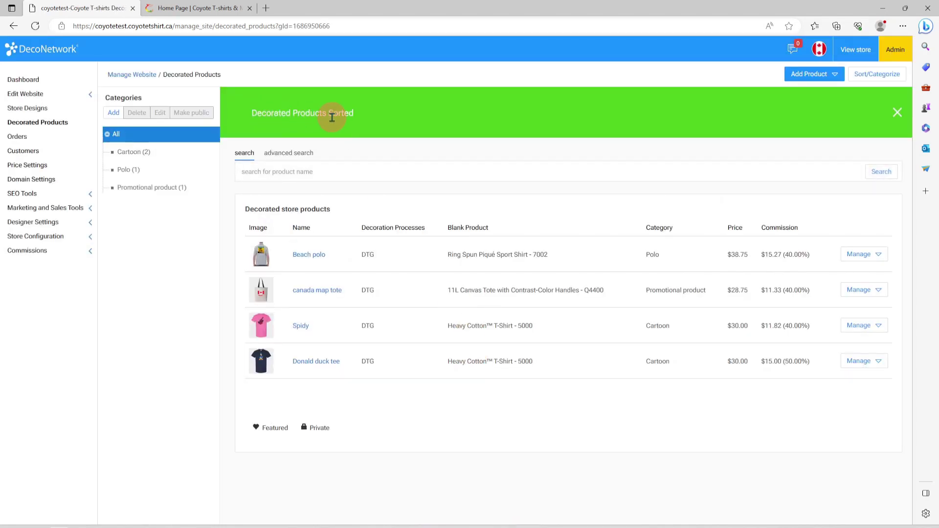
{"action": "left_click", "coordinate": [22, 137]}
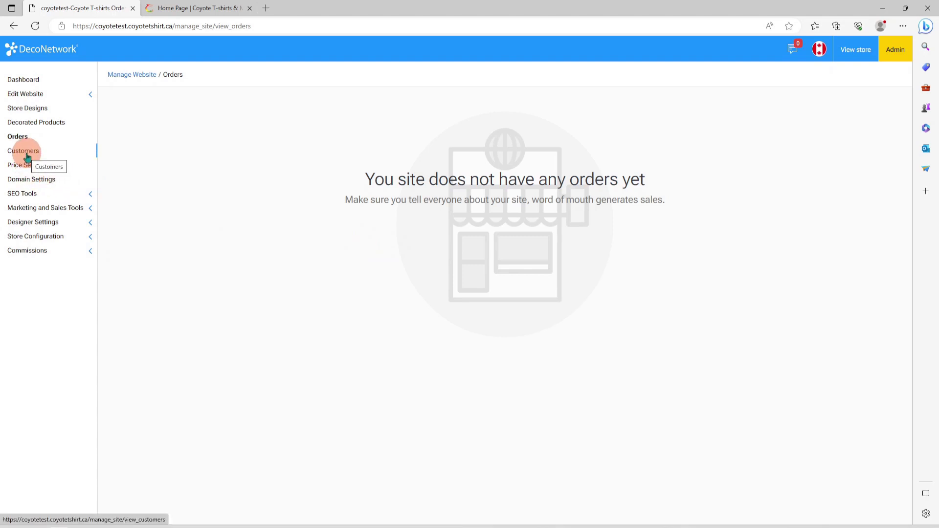
Step: View the store's only customer, scrolling through site usage, sales stats and login details
{"action": "left_click", "coordinate": [27, 156]}
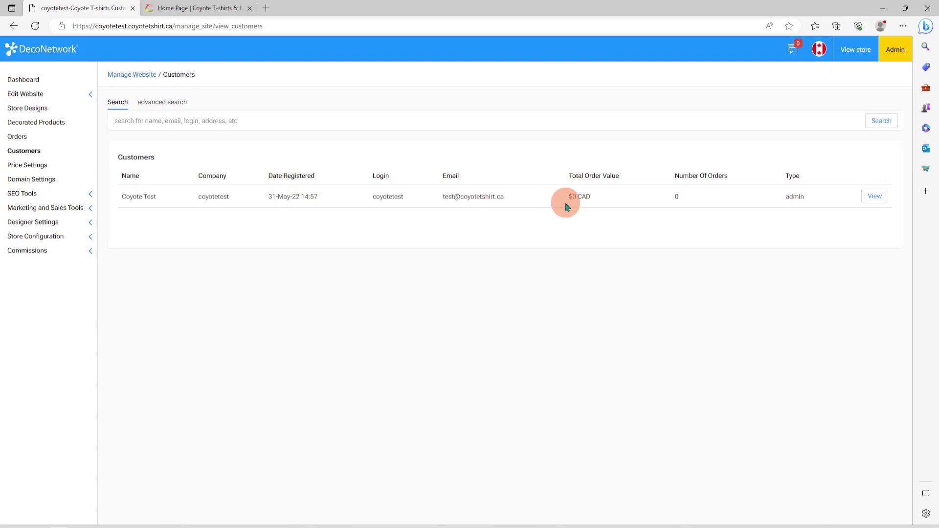
{"action": "left_click", "coordinate": [885, 197]}
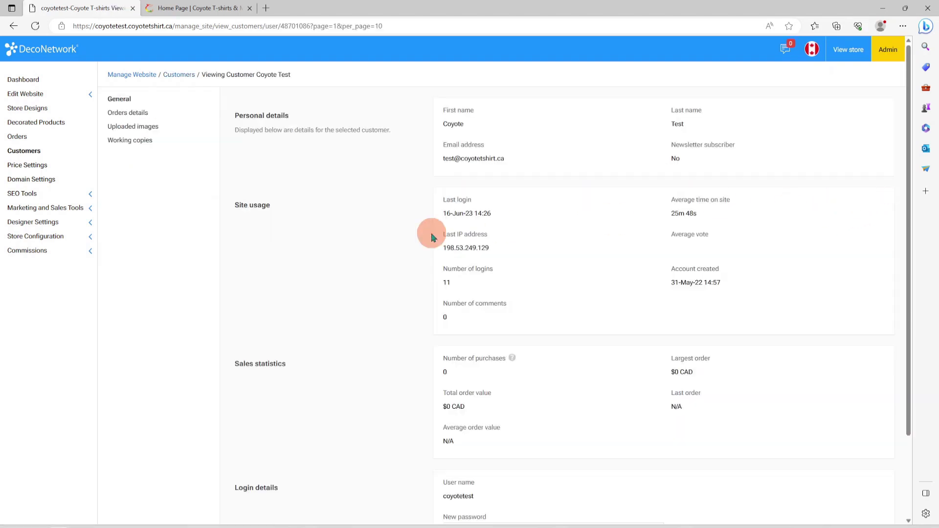
{"action": "scroll", "coordinate": [556, 330], "scroll_direction": "down", "scroll_amount": 2}
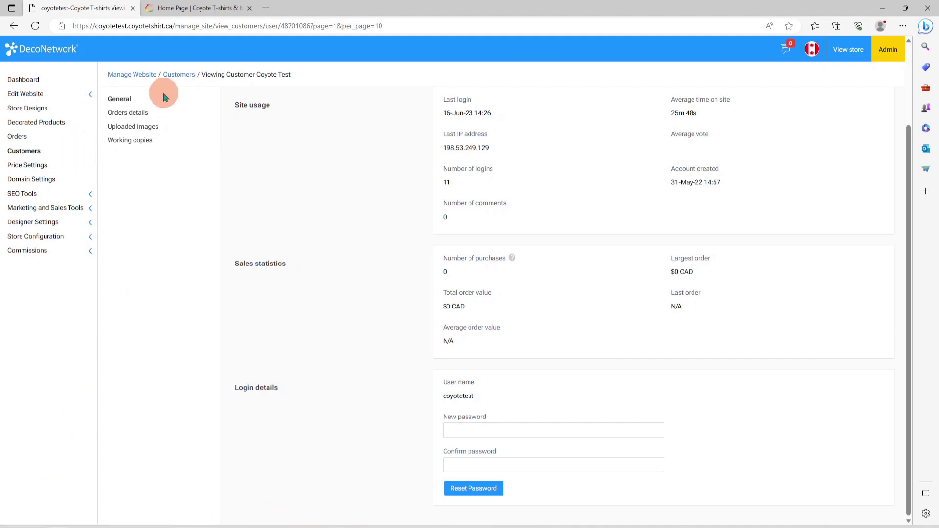
{"action": "left_click", "coordinate": [34, 167]}
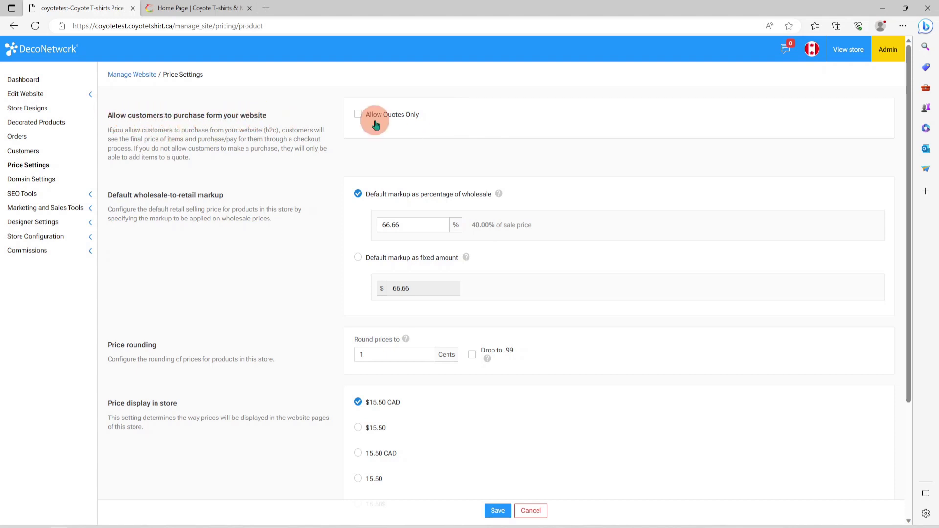
Step: Toggle Allow Quotes Only on then off, highlight the default markup heading, and view the pricing snip
{"action": "left_click", "coordinate": [358, 114]}
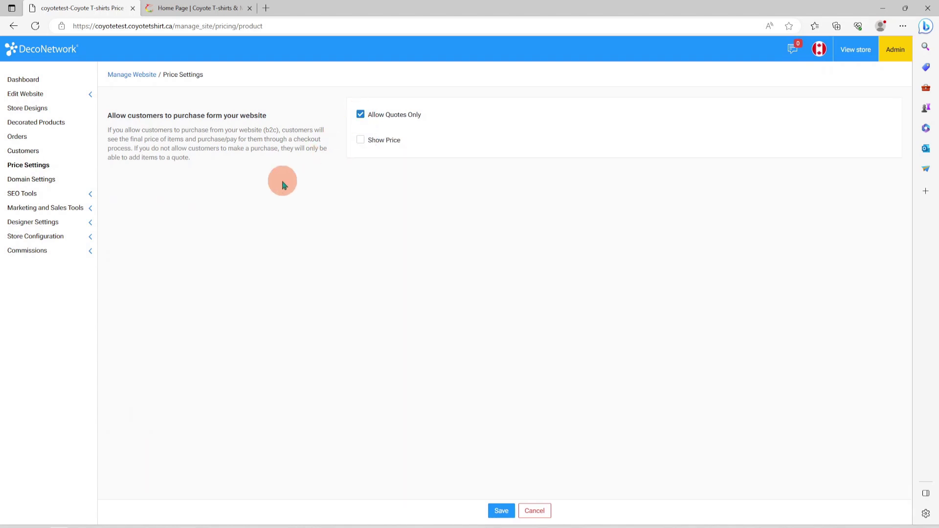
{"action": "left_click", "coordinate": [361, 115]}
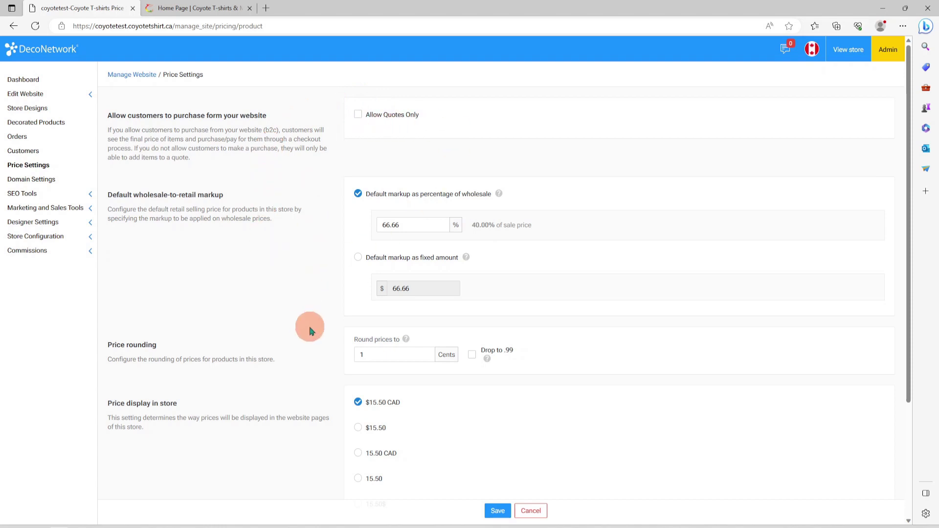
{"action": "scroll", "coordinate": [310, 332], "scroll_direction": "down", "scroll_amount": 2}
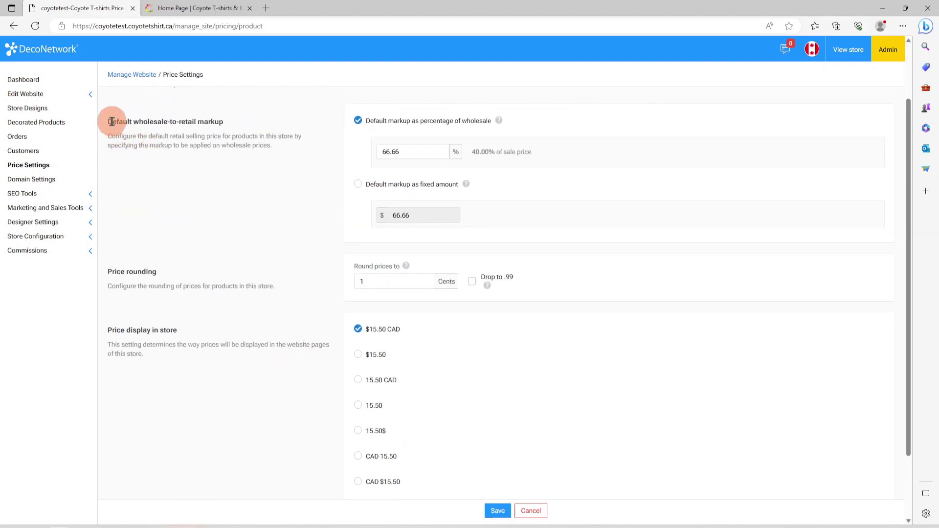
{"action": "left_click_drag", "start_coordinate": [112, 121], "coordinate": [225, 122]}
{"action": "left_click", "coordinate": [358, 122]}
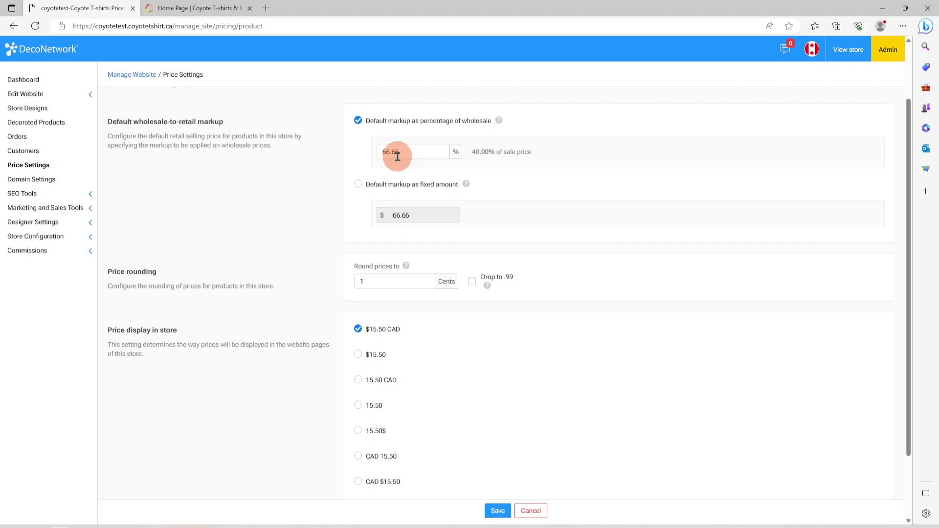
{"action": "left_click", "coordinate": [166, 526]}
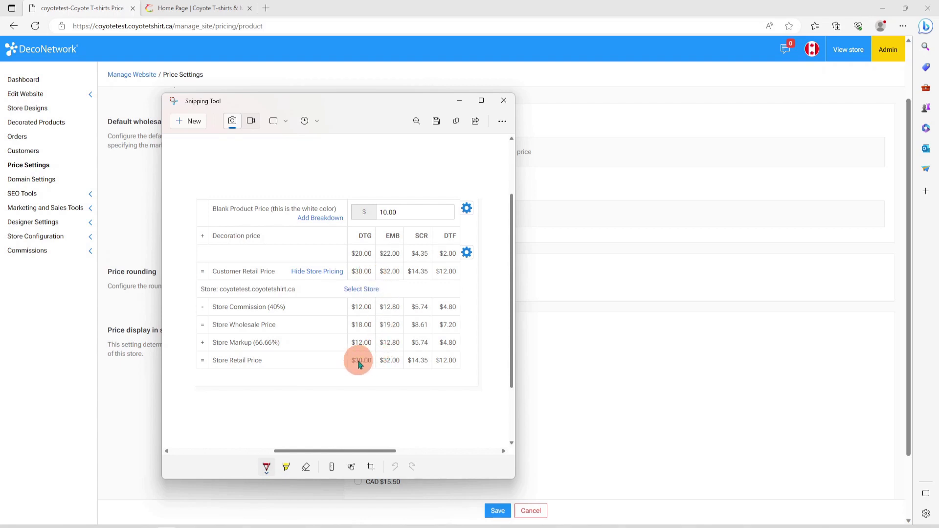
Step: Mark up the screenshot: strike the 40% commission row, circle $18.00, and arrow the $12.00 markup
{"action": "left_click_drag", "start_coordinate": [217, 307], "coordinate": [288, 309]}
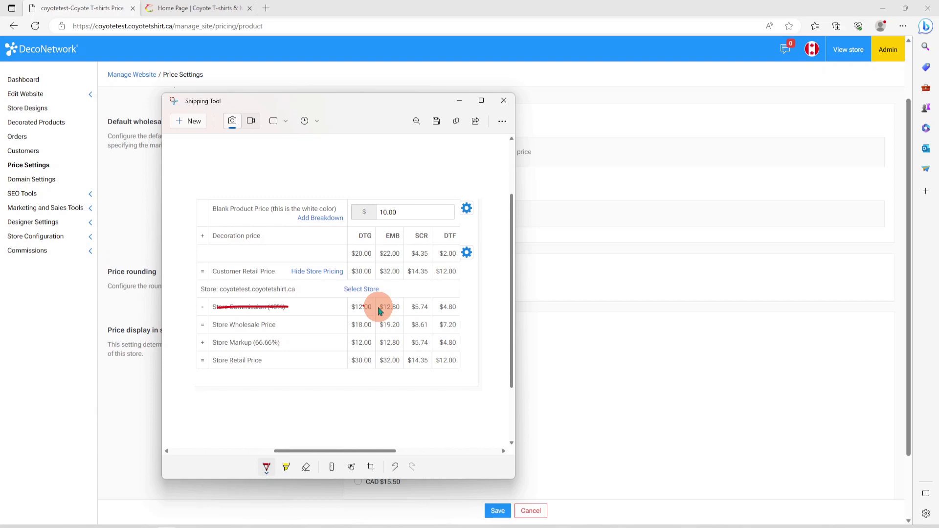
{"action": "left_click", "coordinate": [372, 304]}
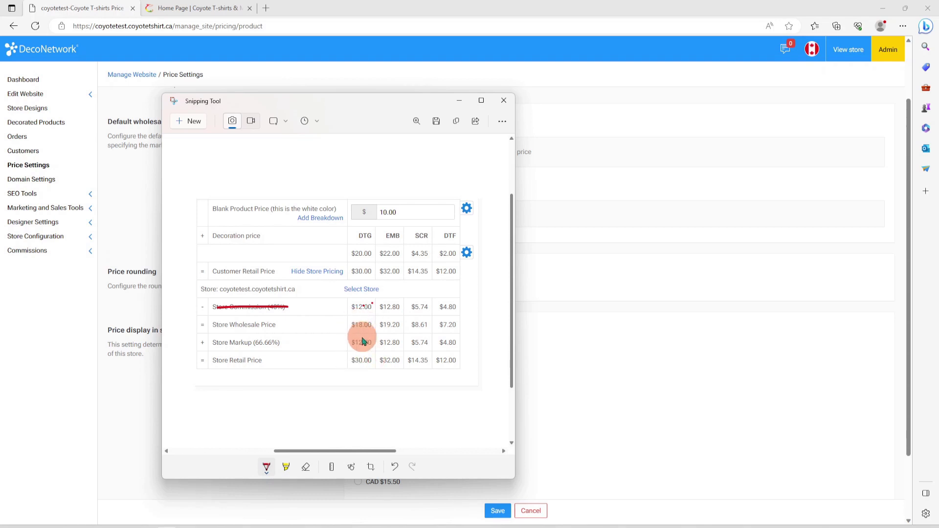
{"action": "left_click_drag", "start_coordinate": [377, 320], "coordinate": [349, 327]}
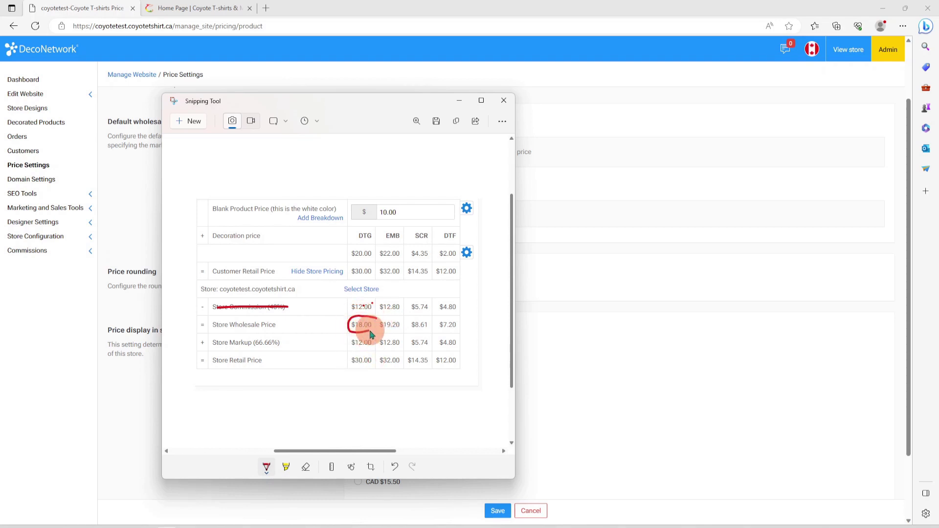
{"action": "left_click_drag", "start_coordinate": [370, 335], "coordinate": [375, 326]}
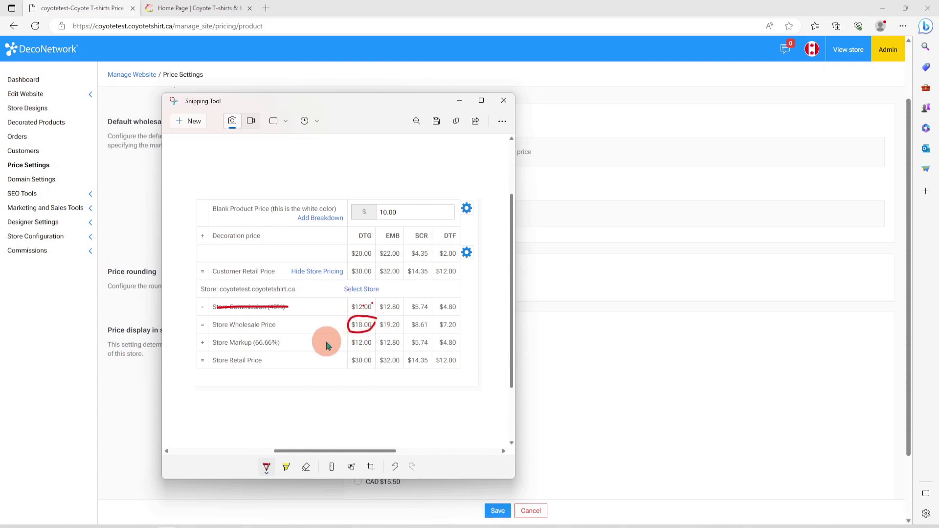
{"action": "left_click_drag", "start_coordinate": [325, 342], "coordinate": [345, 346]}
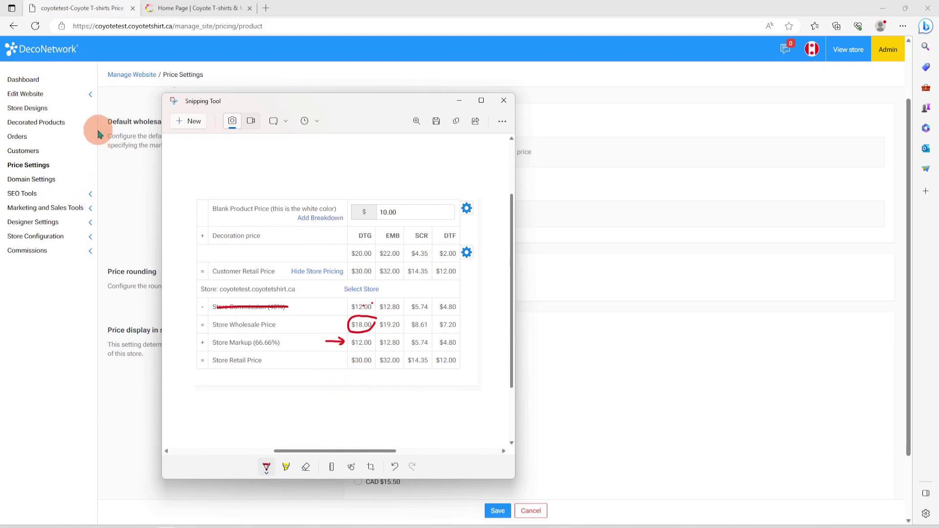
{"action": "left_click", "coordinate": [118, 99]}
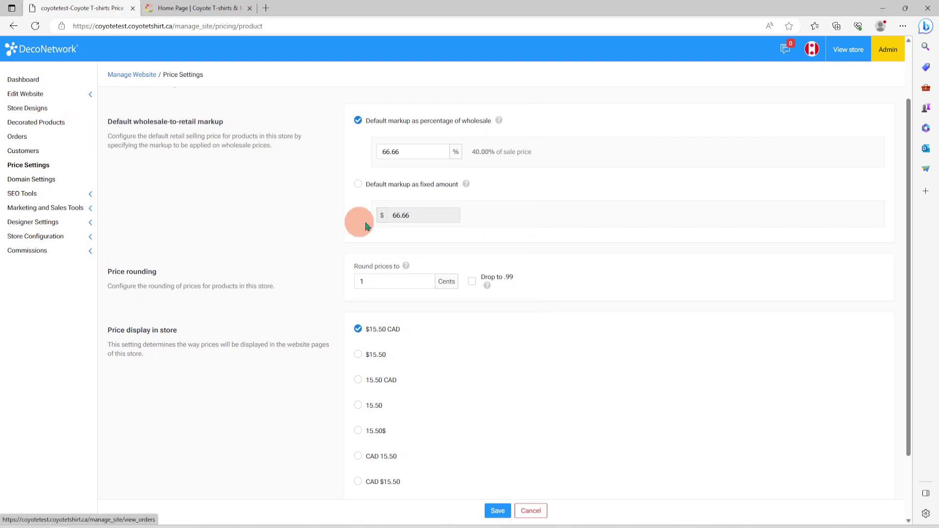
Step: Highlight the current 66.66% default markup on the Price Settings page
{"action": "left_click_drag", "start_coordinate": [409, 155], "coordinate": [380, 151]}
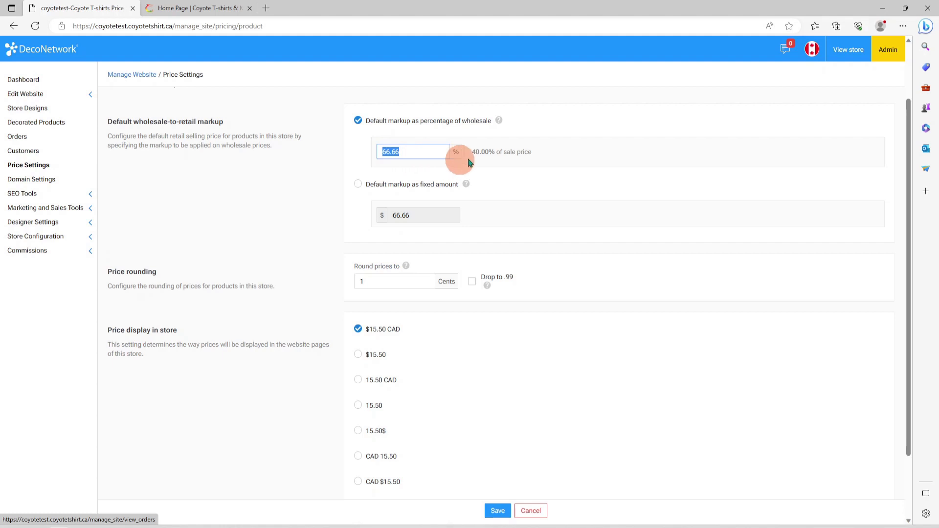
{"action": "left_click", "coordinate": [536, 154]}
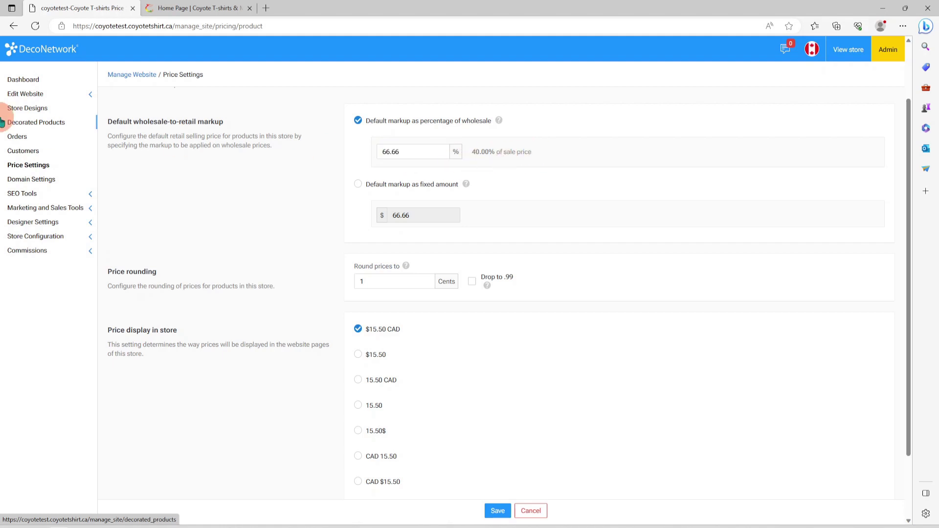
{"action": "left_click", "coordinate": [18, 126]}
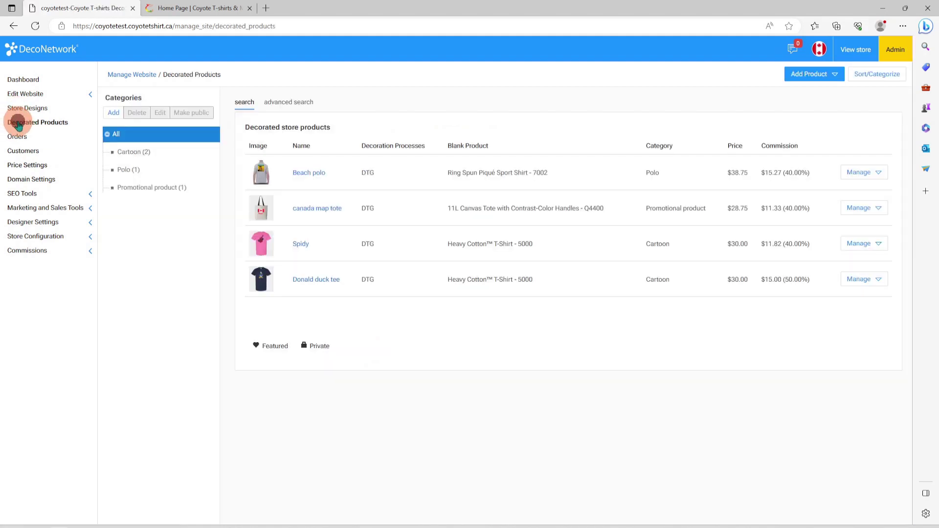
Step: Open Donald duck tee's costs and highlight the $18.00 wholesale and $12.00 markup
{"action": "left_click", "coordinate": [322, 207]}
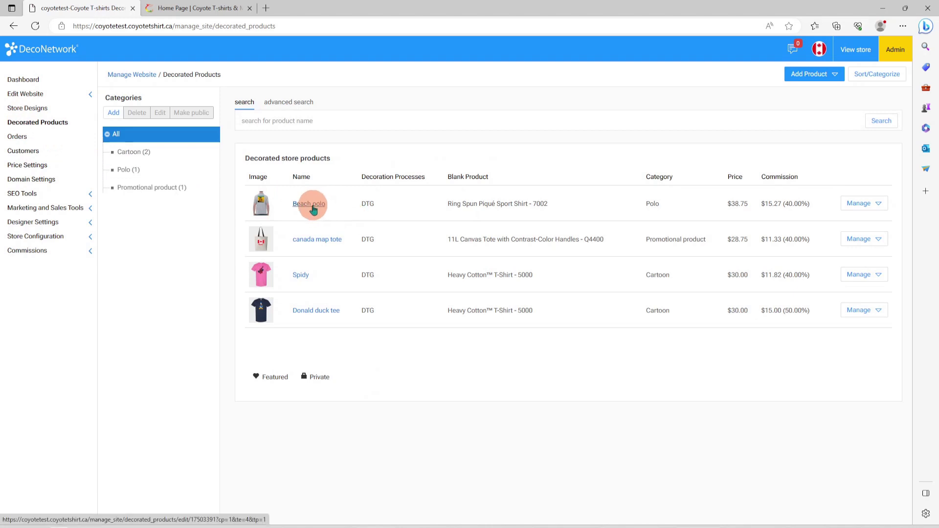
{"action": "left_click", "coordinate": [308, 313]}
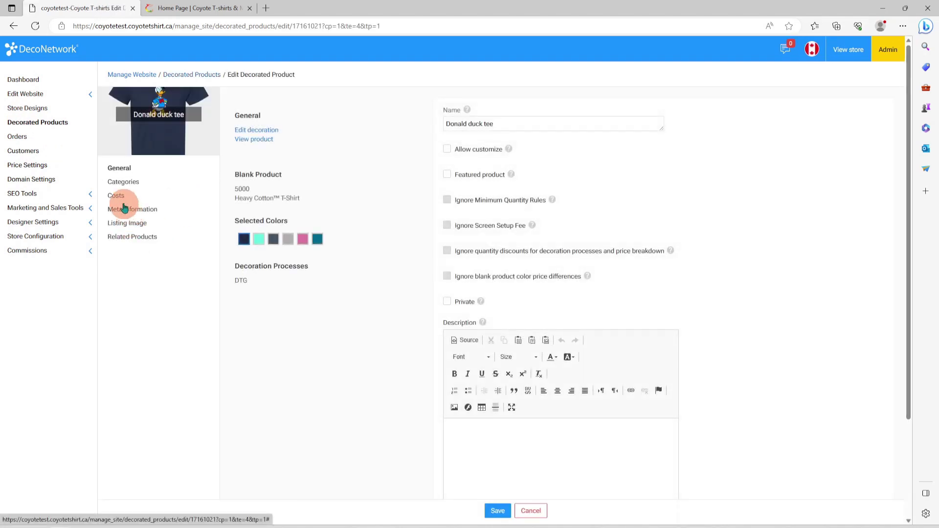
{"action": "left_click", "coordinate": [117, 195]}
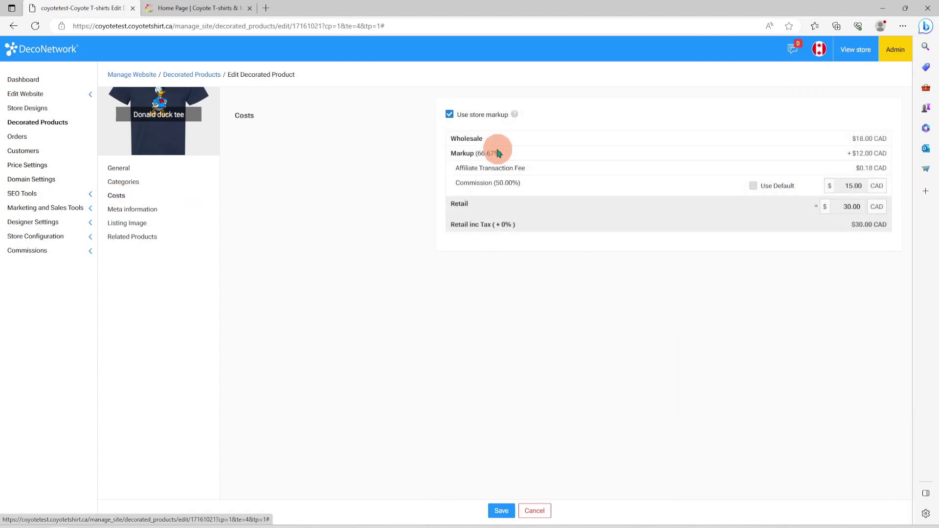
{"action": "left_click_drag", "start_coordinate": [858, 138], "coordinate": [884, 139]}
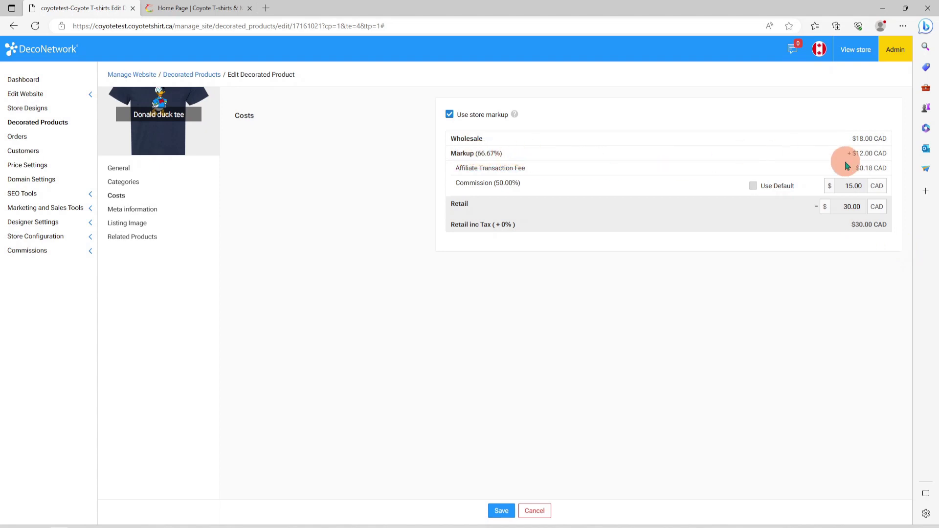
{"action": "left_click_drag", "start_coordinate": [850, 155], "coordinate": [889, 154]}
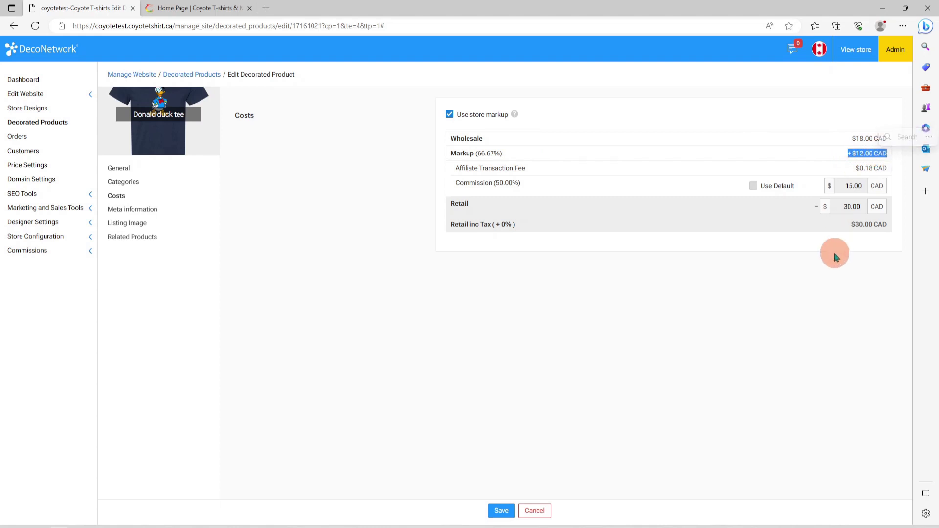
{"action": "left_click", "coordinate": [835, 255]}
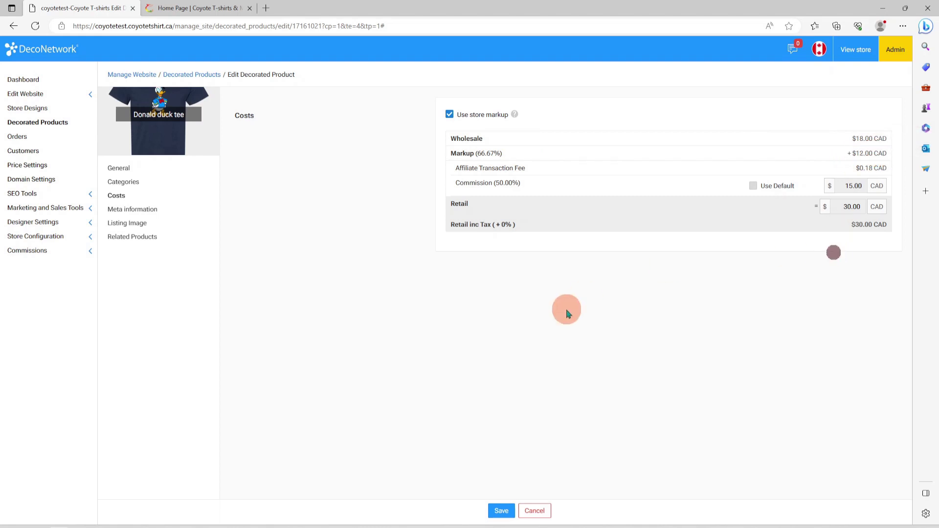
Step: Change the default markup from 66.66 to 100 (50.00% of sale price) and save
{"action": "left_click", "coordinate": [41, 169]}
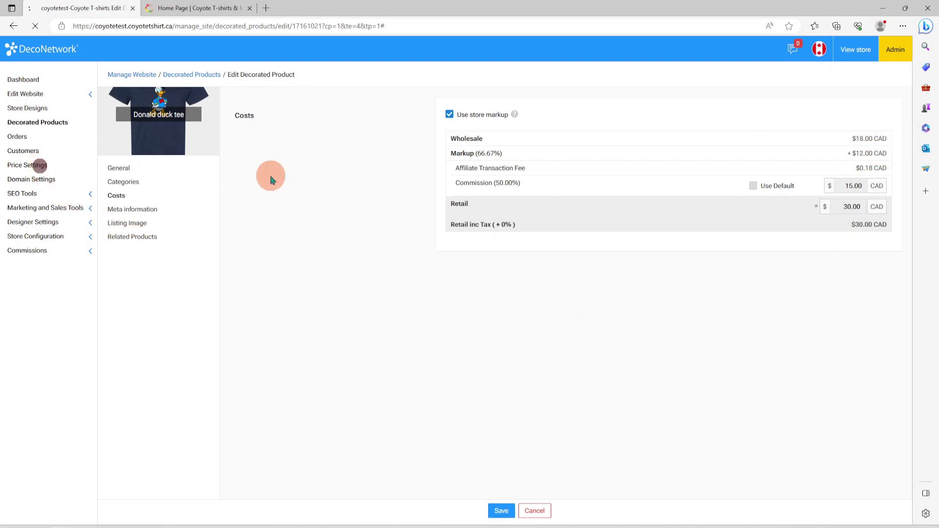
{"action": "left_click_drag", "start_coordinate": [405, 225], "coordinate": [380, 224]}
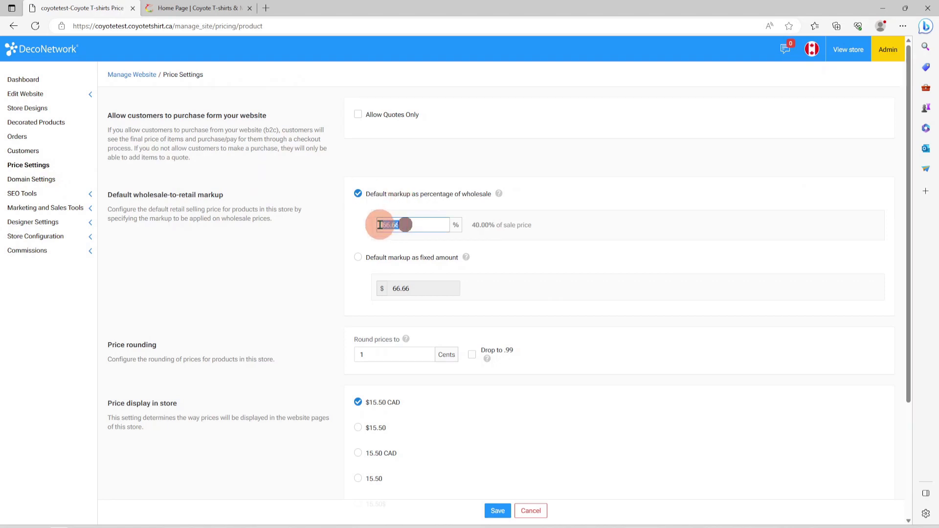
{"action": "type", "text": "100"}
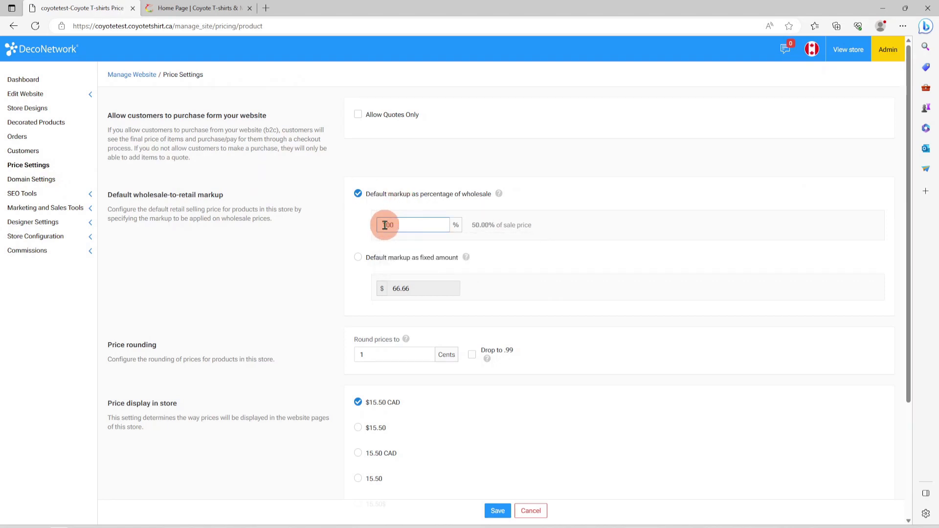
{"action": "left_click_drag", "start_coordinate": [470, 225], "coordinate": [525, 225]}
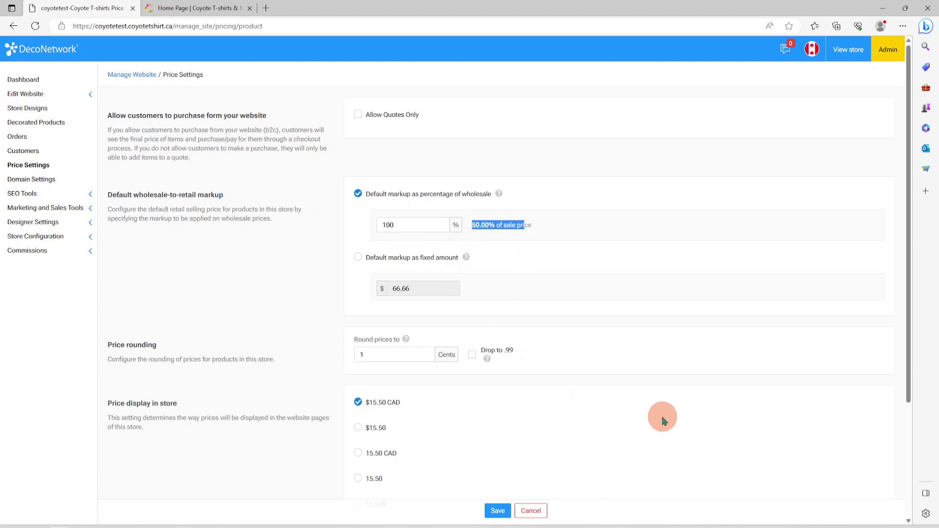
{"action": "left_click", "coordinate": [497, 512]}
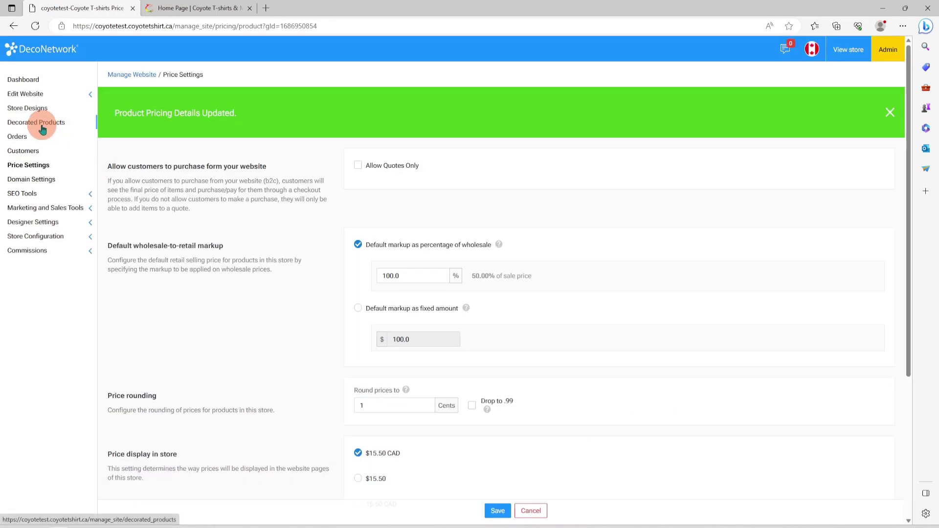
{"action": "left_click", "coordinate": [41, 124]}
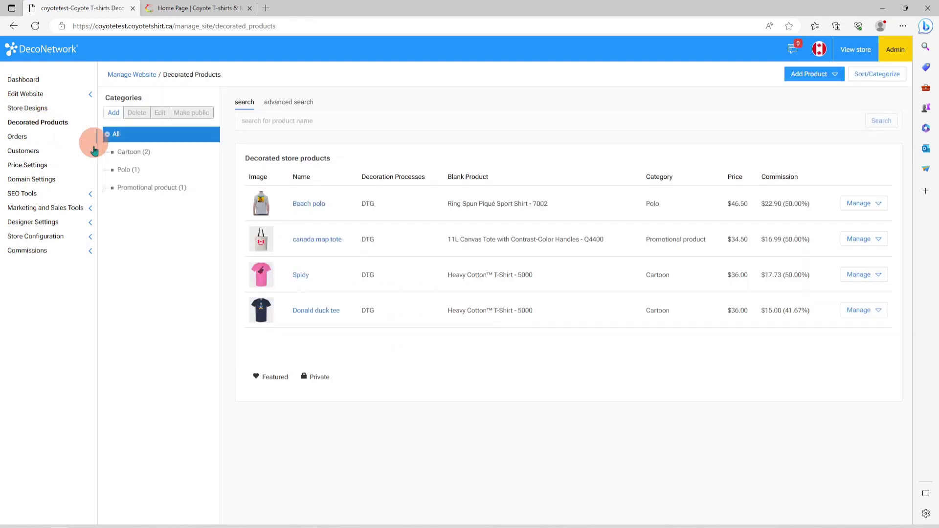
Step: Open Donald duck tee's costs and highlight the $36.00 retail price and $18.00 markup
{"action": "left_click", "coordinate": [317, 317]}
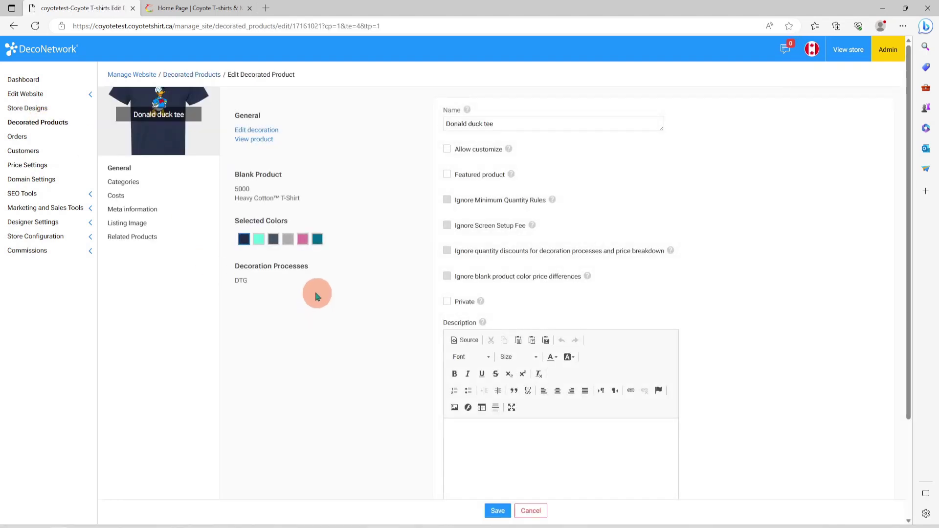
{"action": "left_click", "coordinate": [126, 198]}
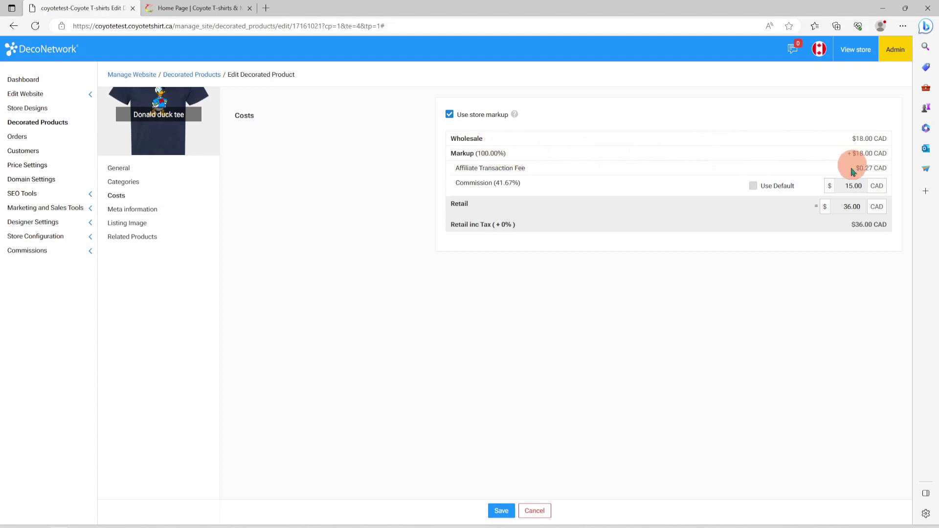
{"action": "left_click_drag", "start_coordinate": [851, 224], "coordinate": [883, 225]}
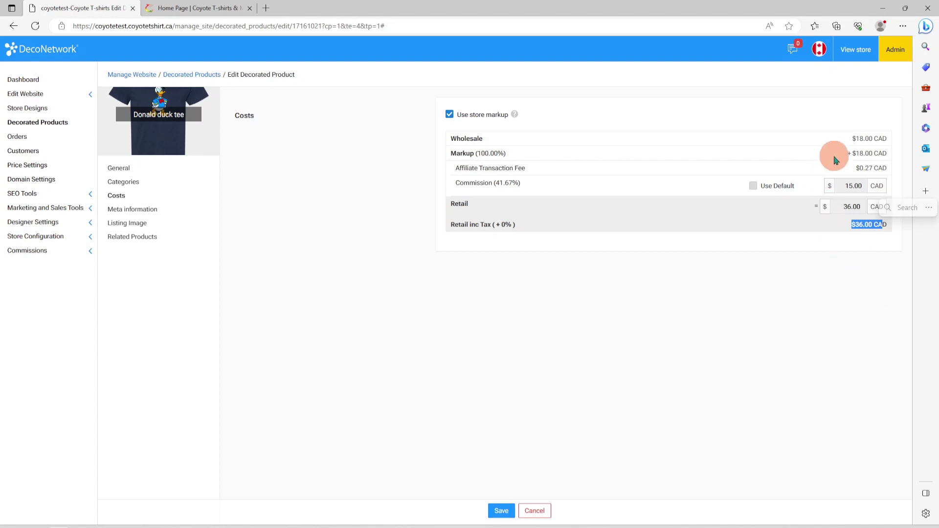
{"action": "left_click_drag", "start_coordinate": [851, 154], "coordinate": [888, 154]}
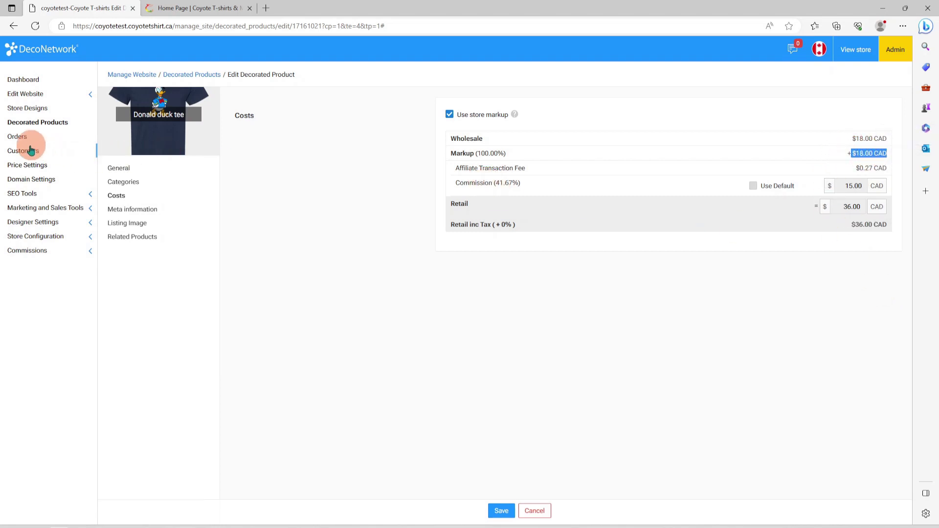
{"action": "left_click", "coordinate": [29, 166]}
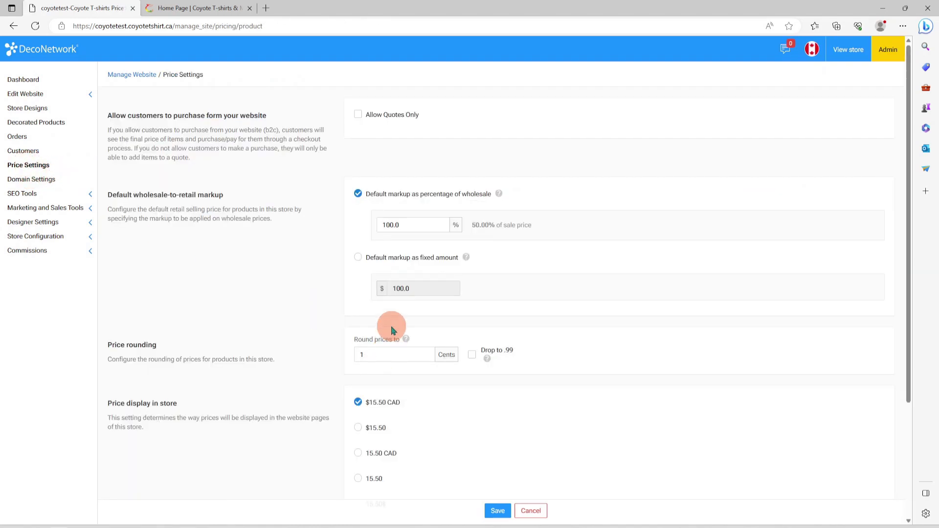
{"action": "scroll", "coordinate": [391, 328], "scroll_direction": "down", "scroll_amount": 3}
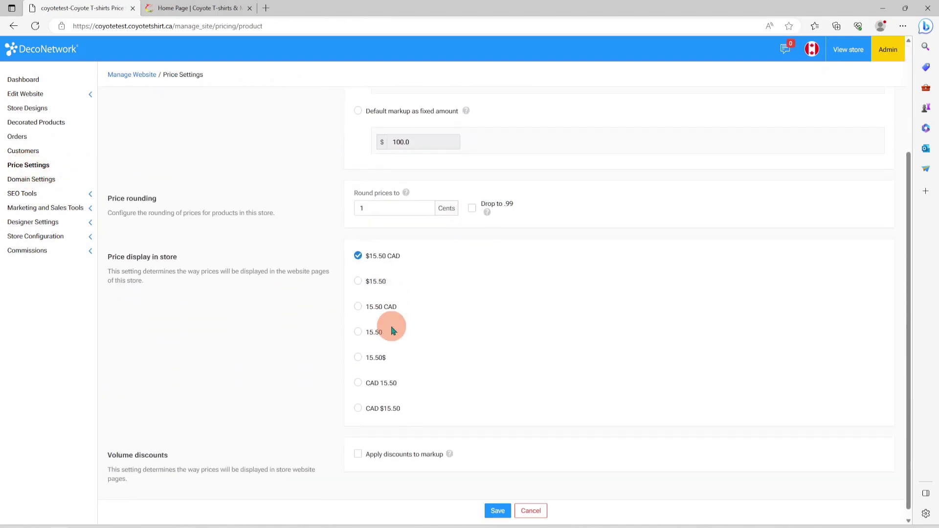
{"action": "left_click", "coordinate": [359, 112]}
{"action": "scroll", "coordinate": [636, 136], "scroll_direction": "up", "scroll_amount": 3}
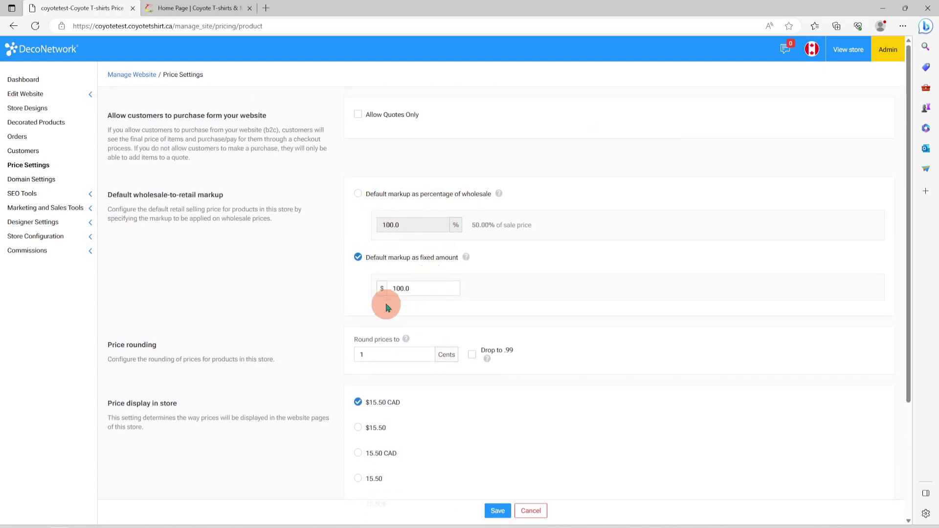
{"action": "left_click", "coordinate": [359, 194]}
{"action": "scroll", "coordinate": [517, 222], "scroll_direction": "down", "scroll_amount": 2}
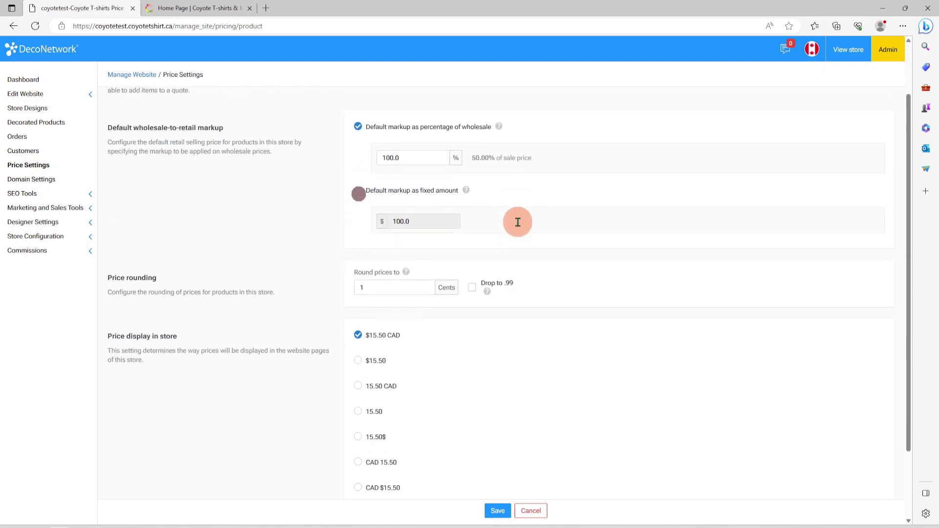
{"action": "scroll", "coordinate": [517, 222], "scroll_direction": "down", "scroll_amount": 2}
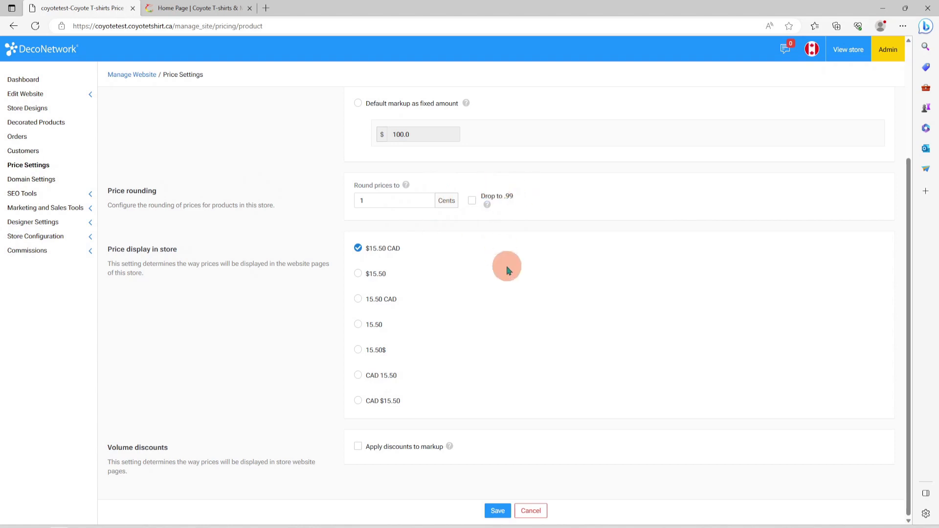
{"action": "double_click", "coordinate": [371, 204]}
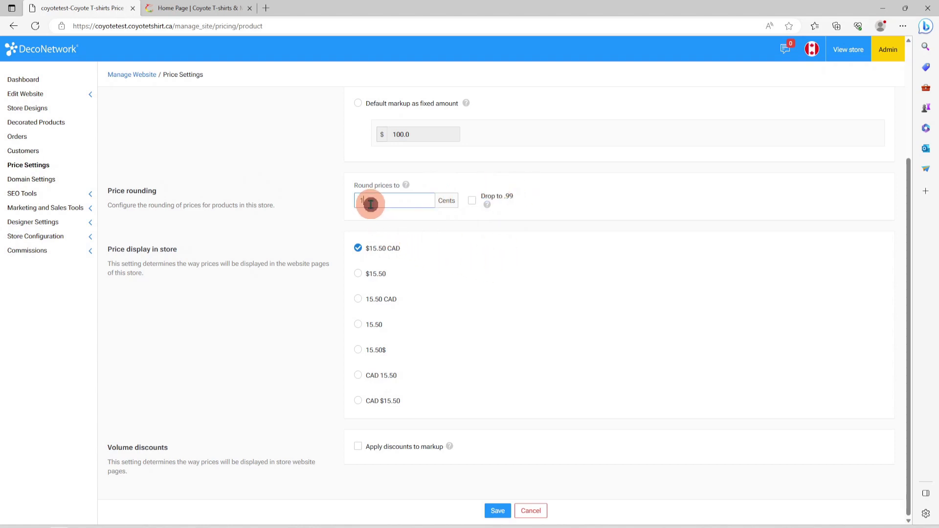
{"action": "left_click", "coordinate": [473, 201]}
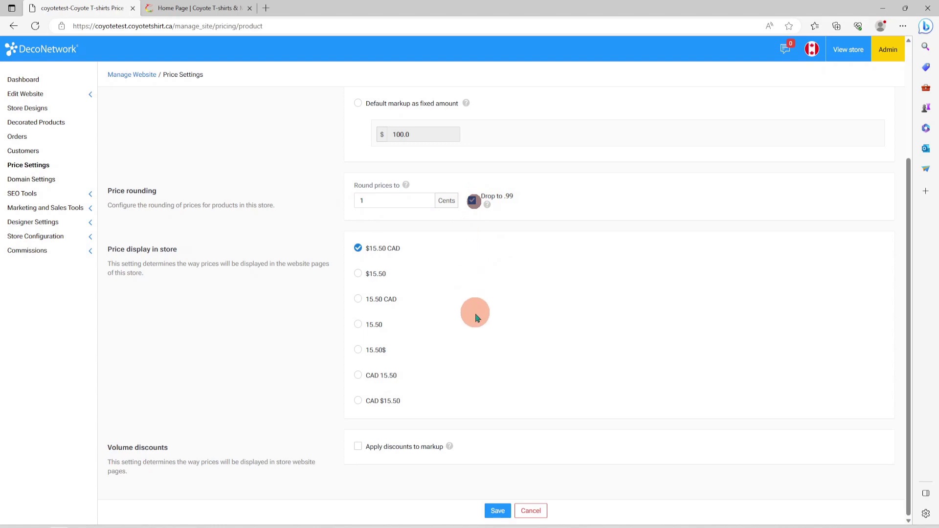
{"action": "left_click", "coordinate": [473, 201]}
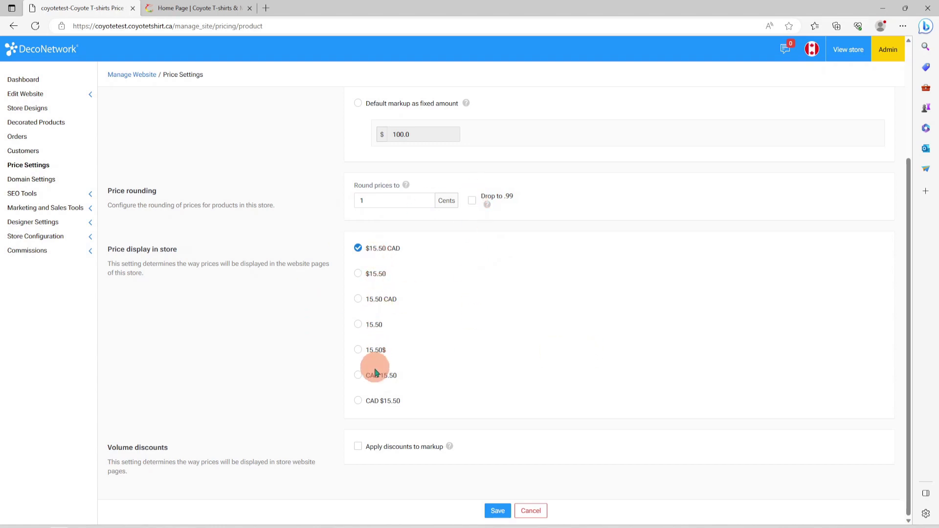
{"action": "left_click", "coordinate": [358, 401]}
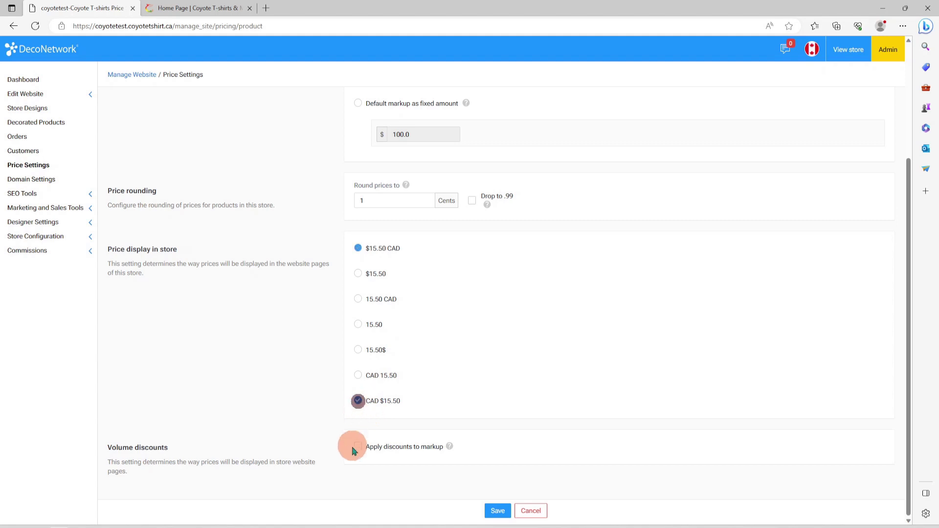
{"action": "left_click", "coordinate": [359, 375]}
{"action": "left_click", "coordinate": [358, 350]}
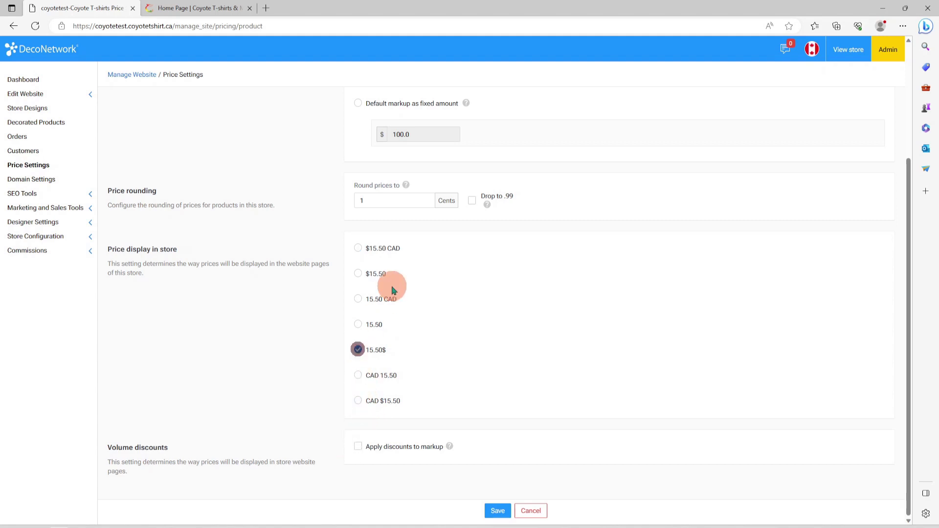
{"action": "left_click", "coordinate": [359, 250]}
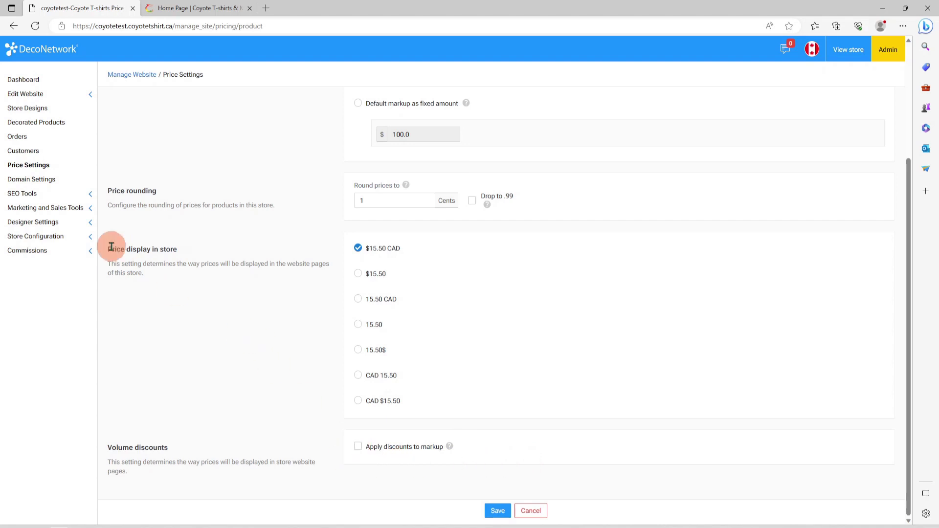
Step: Open Domain Settings, then review the meta description and keywords under Keyword & Meta Data
{"action": "left_click", "coordinate": [52, 185]}
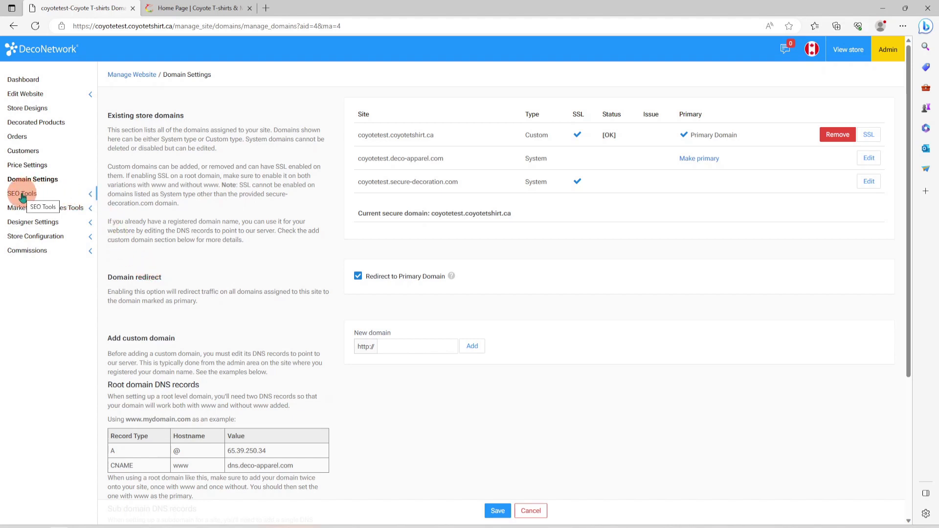
{"action": "left_click", "coordinate": [22, 194]}
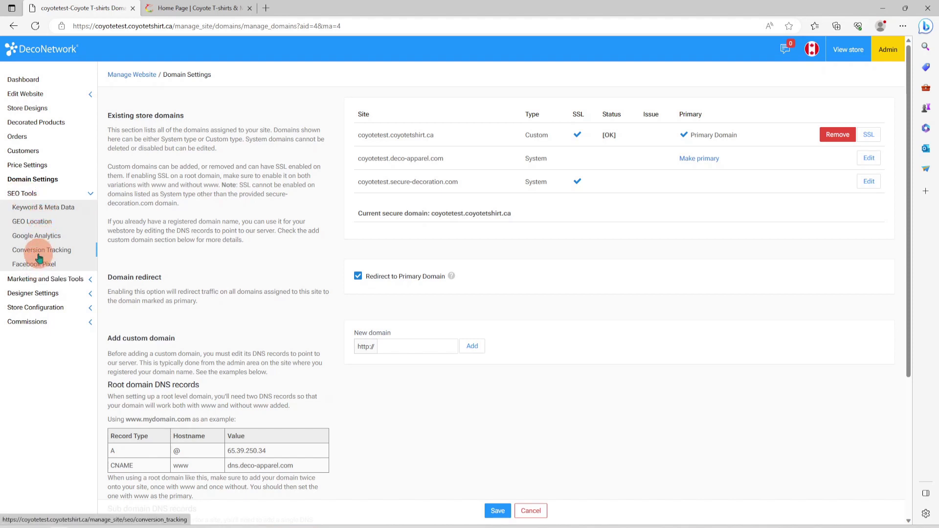
{"action": "left_click", "coordinate": [39, 207]}
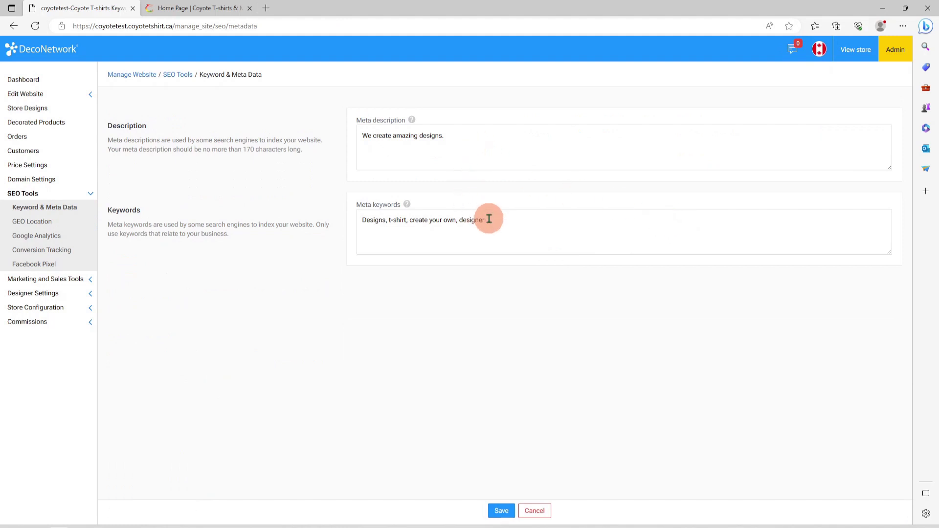
{"action": "left_click_drag", "start_coordinate": [499, 222], "coordinate": [403, 221]}
{"action": "left_click_drag", "start_coordinate": [479, 136], "coordinate": [329, 128]}
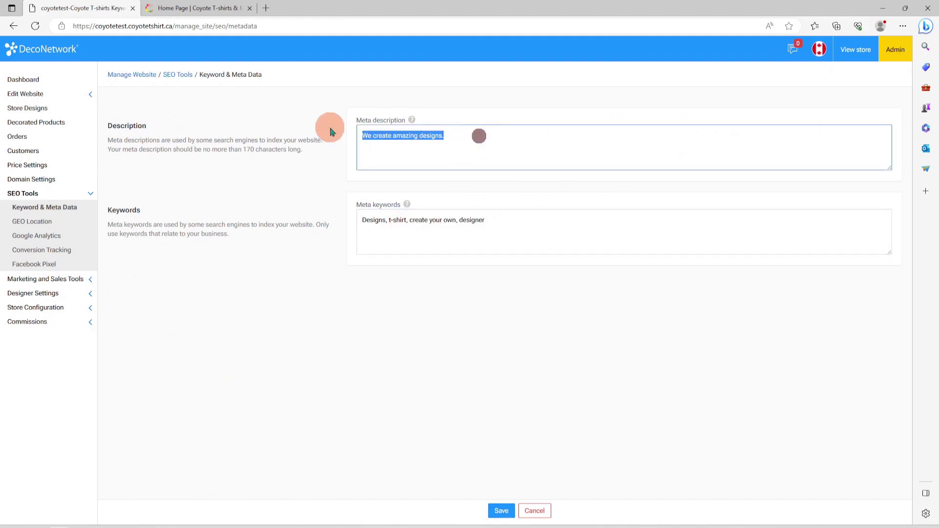
{"action": "left_click", "coordinate": [522, 308]}
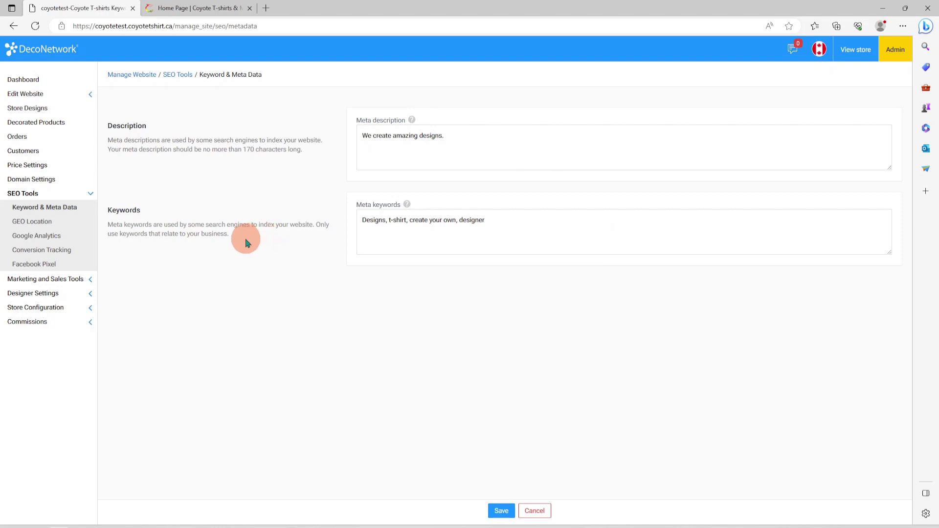
Step: Browse GEO Location, Google Analytics, Conversion Tracking and Facebook Pixel pages, then collapse SEO Tools
{"action": "left_click", "coordinate": [57, 258]}
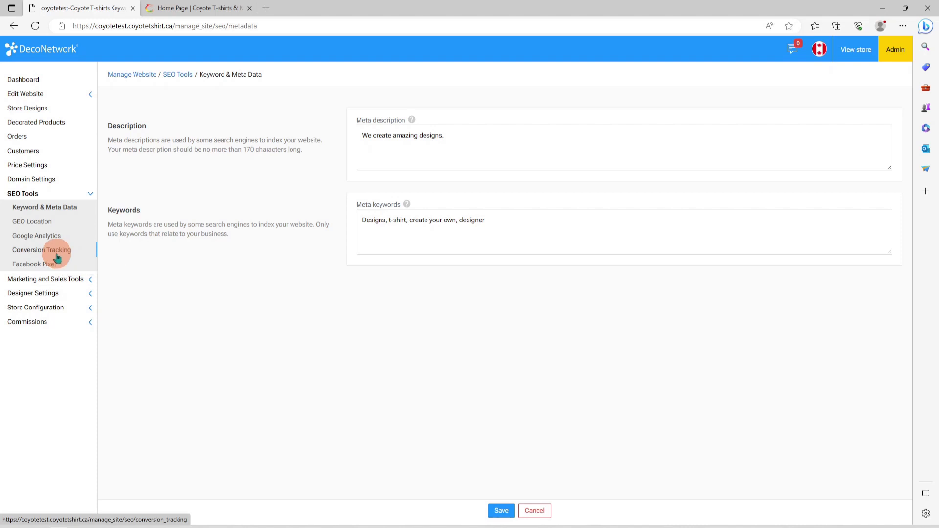
{"action": "left_click", "coordinate": [41, 223]}
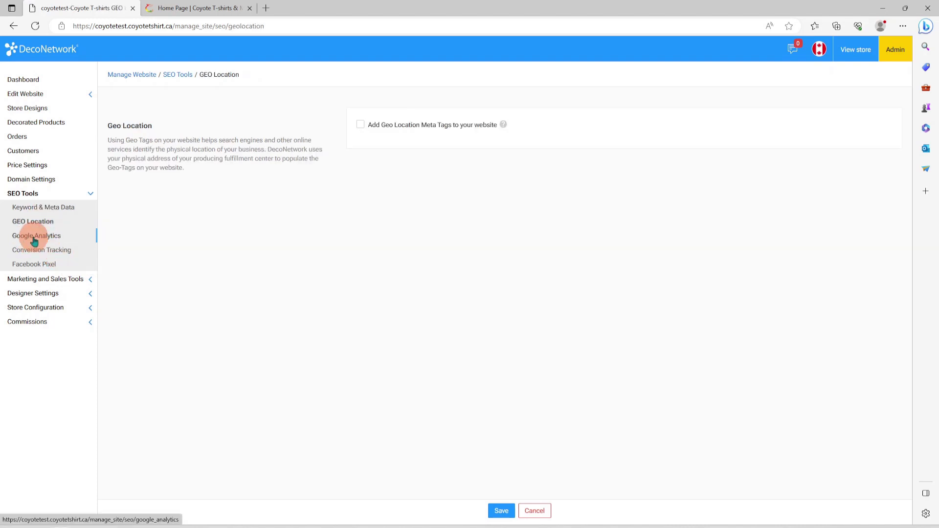
{"action": "left_click", "coordinate": [34, 239]}
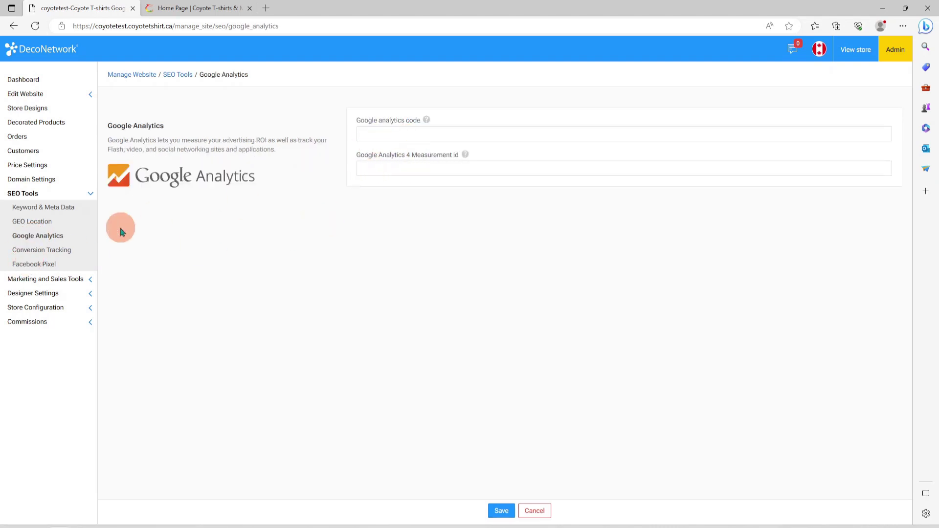
{"action": "left_click", "coordinate": [45, 252]}
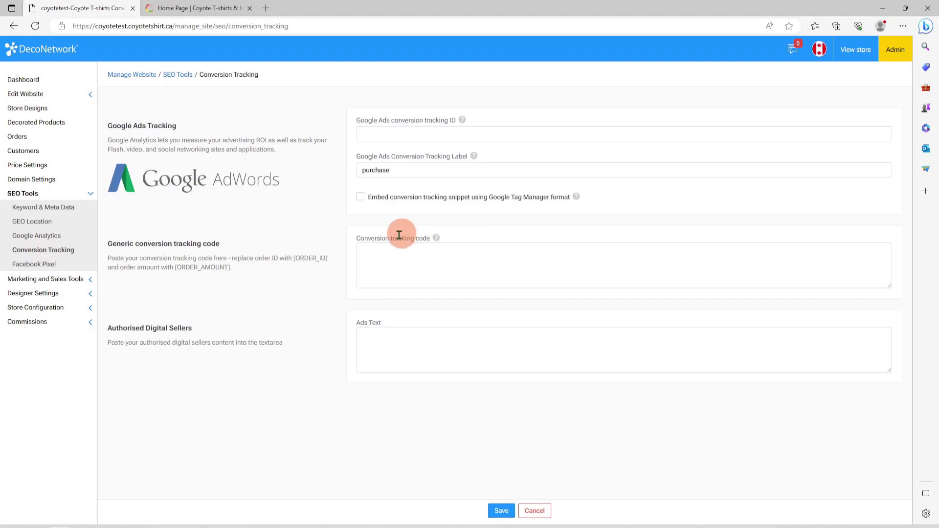
{"action": "left_click", "coordinate": [48, 267]}
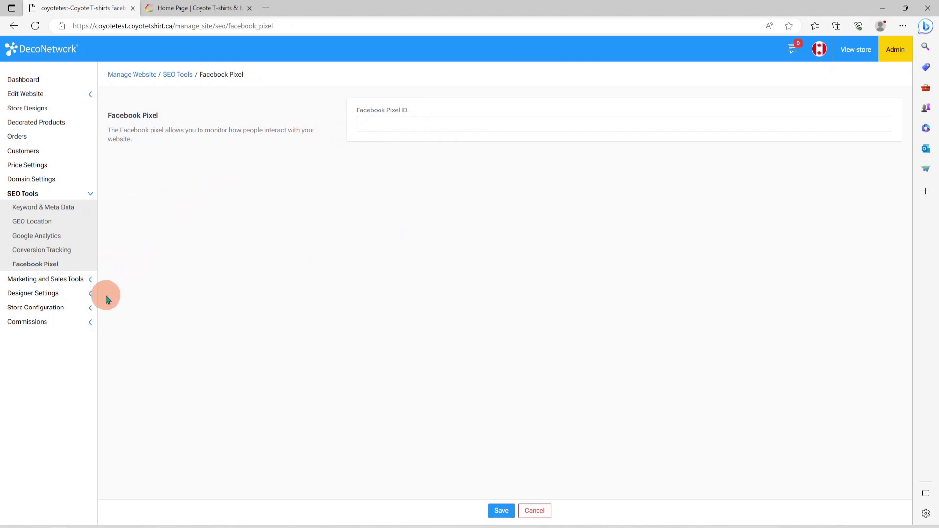
{"action": "left_click", "coordinate": [89, 198]}
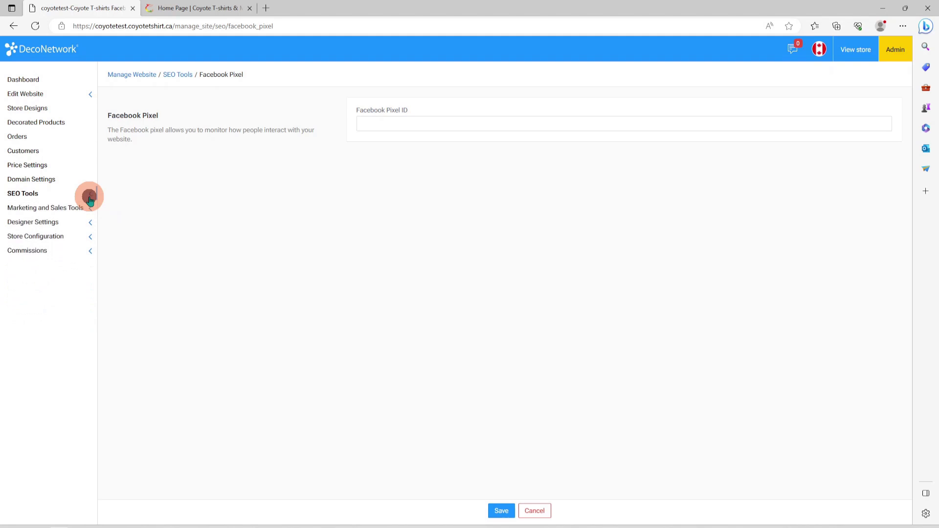
Step: Tick Enable MailChimp on the MailChimp Integration page and point out the API key help text
{"action": "left_click", "coordinate": [49, 208]}
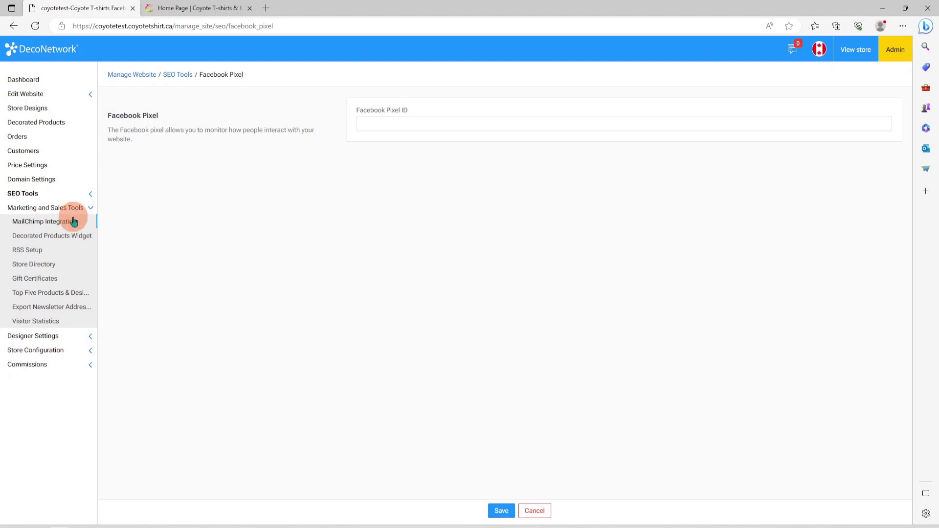
{"action": "left_click", "coordinate": [72, 224]}
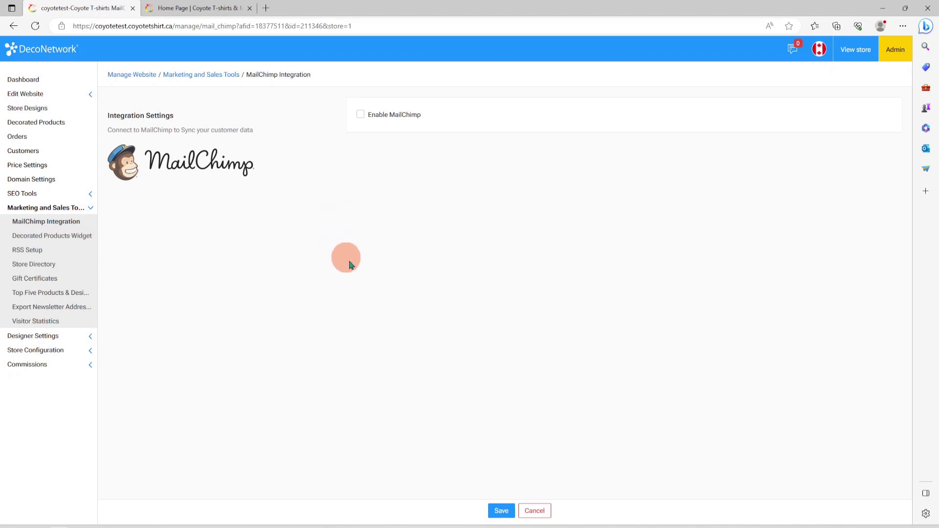
{"action": "left_click", "coordinate": [360, 114]}
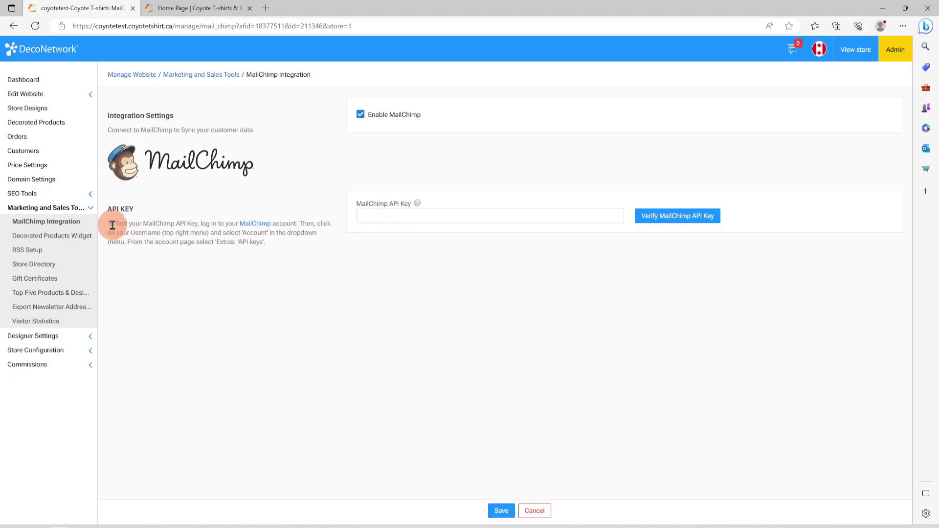
{"action": "left_click_drag", "start_coordinate": [108, 224], "coordinate": [263, 252]}
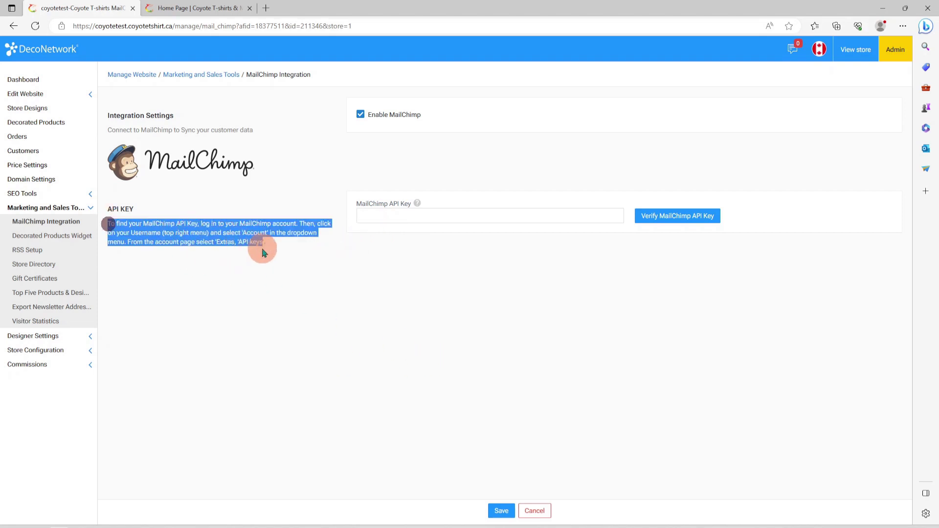
{"action": "left_click", "coordinate": [251, 333]}
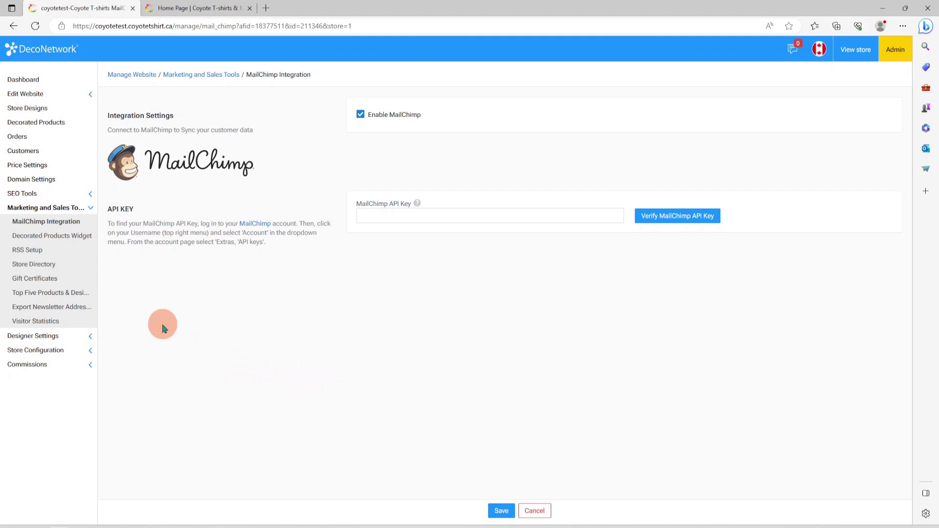
{"action": "left_click", "coordinate": [57, 243]}
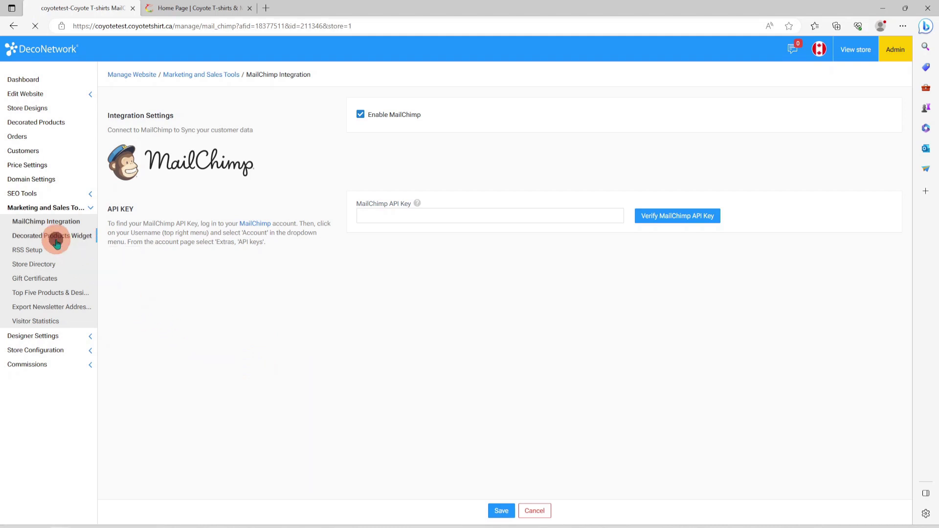
Step: Review the Decorated Products Widget and RSS Setup pages, highlighting the RSS settings description
{"action": "left_click", "coordinate": [32, 252]}
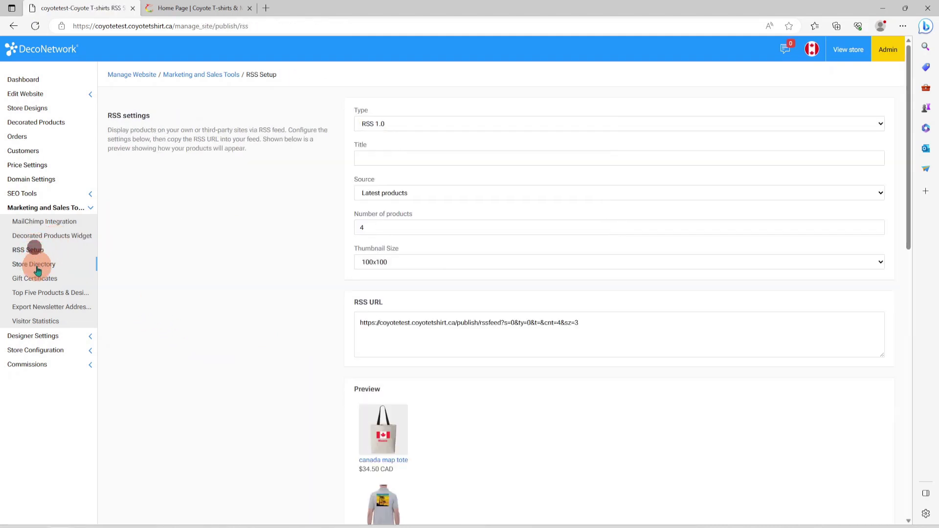
{"action": "left_click", "coordinate": [40, 239]}
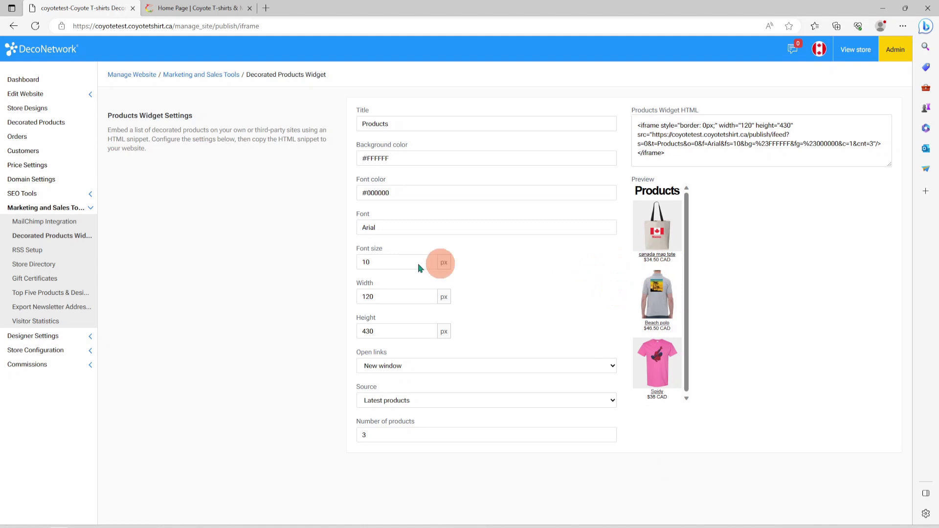
{"action": "left_click", "coordinate": [32, 251]}
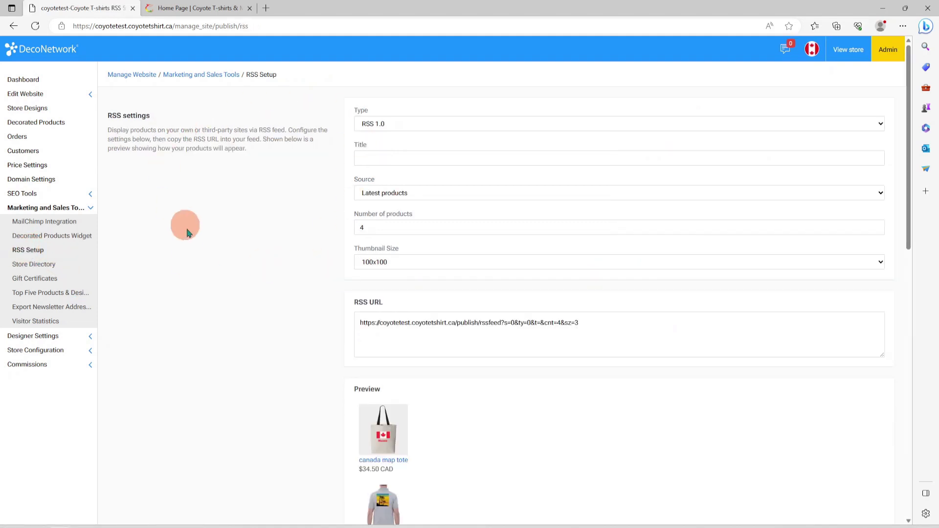
{"action": "scroll", "coordinate": [419, 262], "scroll_direction": "down", "scroll_amount": 4}
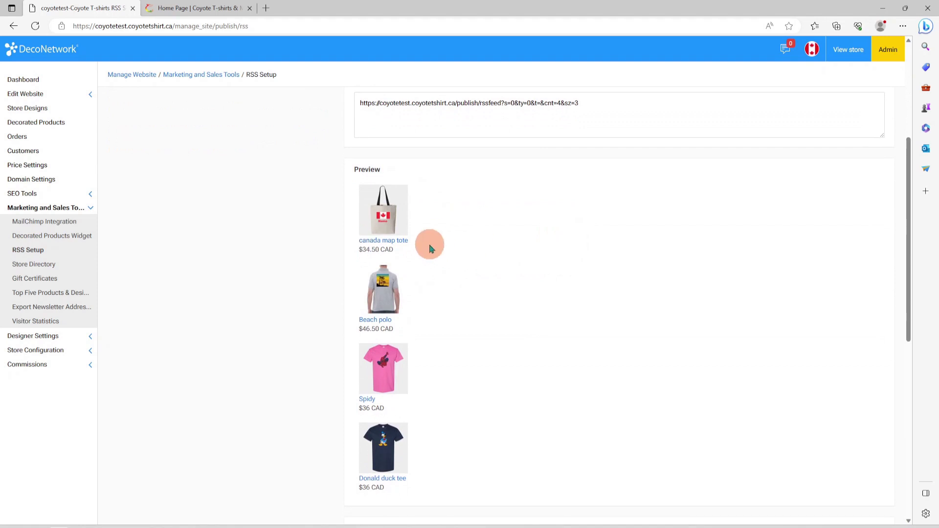
{"action": "scroll", "coordinate": [430, 249], "scroll_direction": "up", "scroll_amount": 4}
{"action": "left_click_drag", "start_coordinate": [259, 165], "coordinate": [108, 130]}
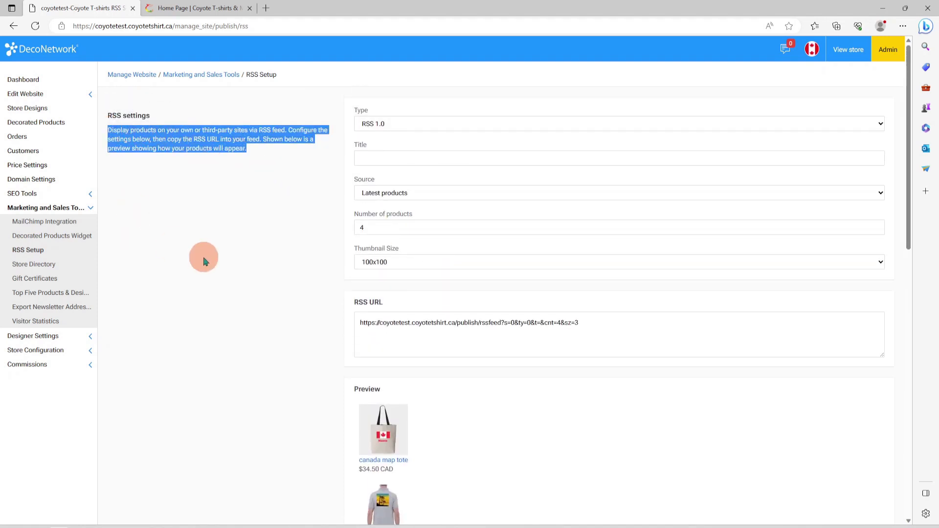
{"action": "left_click", "coordinate": [204, 261]}
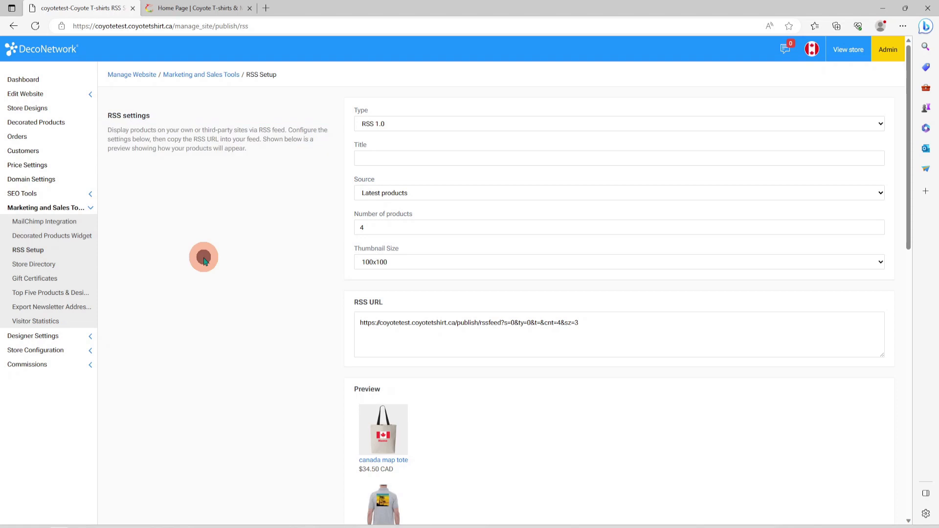
{"action": "left_click", "coordinate": [42, 279]}
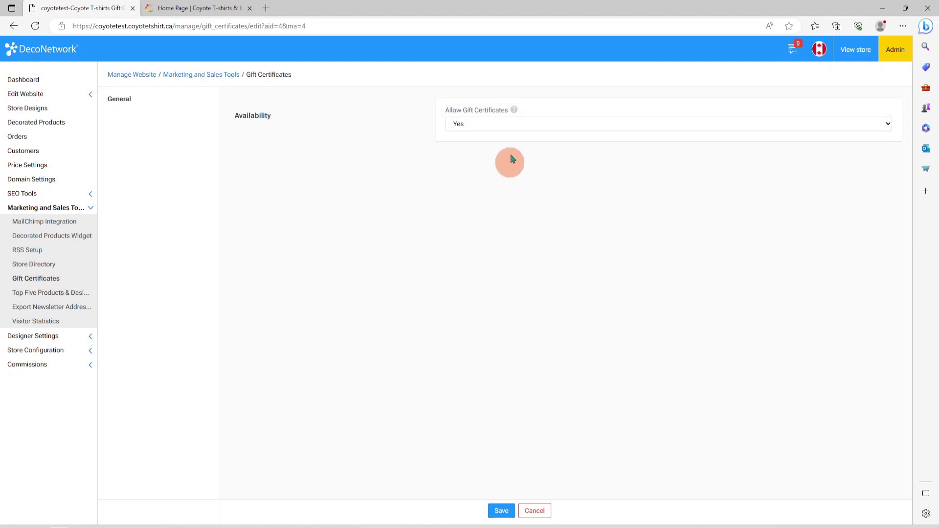
Step: Switch Allow Gift Certificates to No and back to Yes
{"action": "left_click", "coordinate": [512, 128]}
{"action": "left_click", "coordinate": [511, 145]}
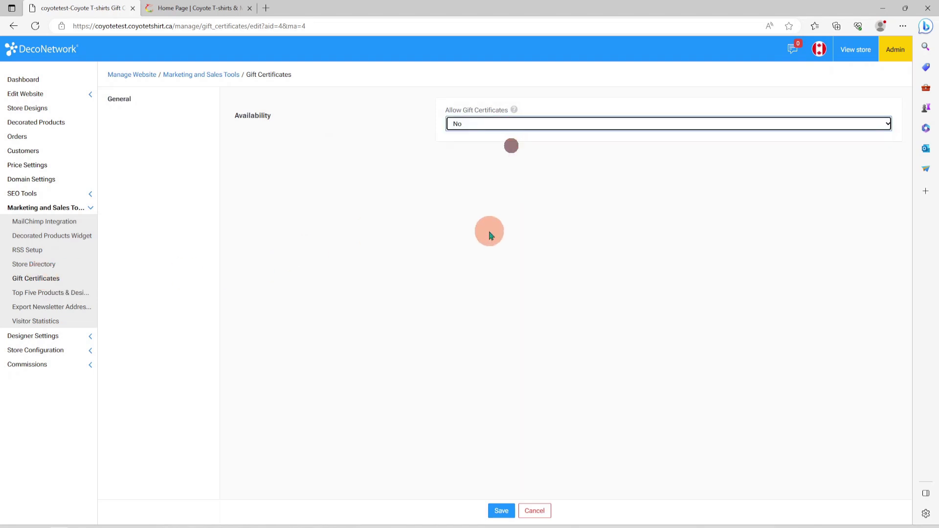
{"action": "left_click", "coordinate": [608, 126]}
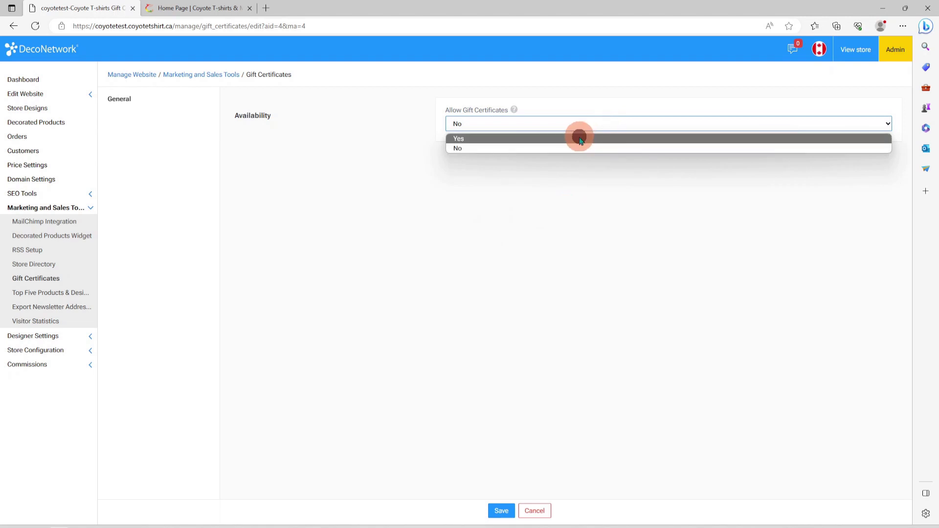
{"action": "left_click", "coordinate": [579, 137]}
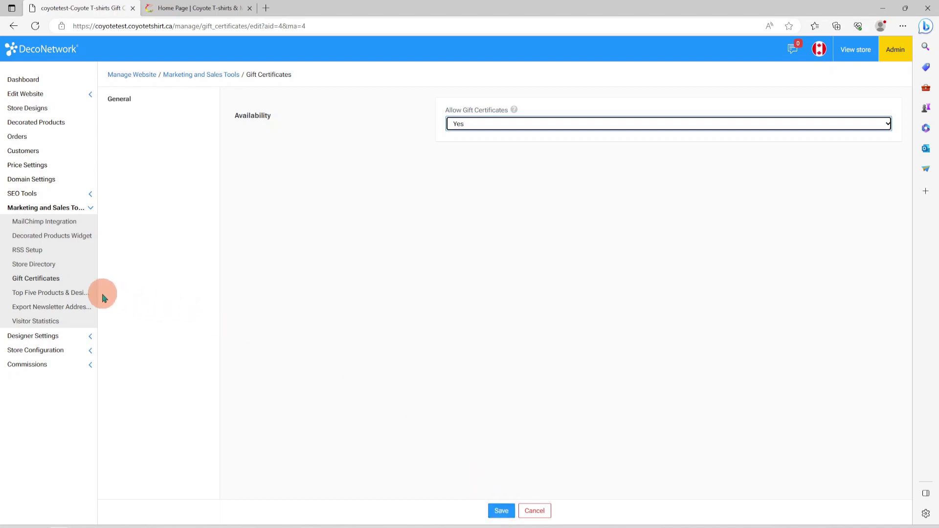
{"action": "left_click", "coordinate": [72, 293]}
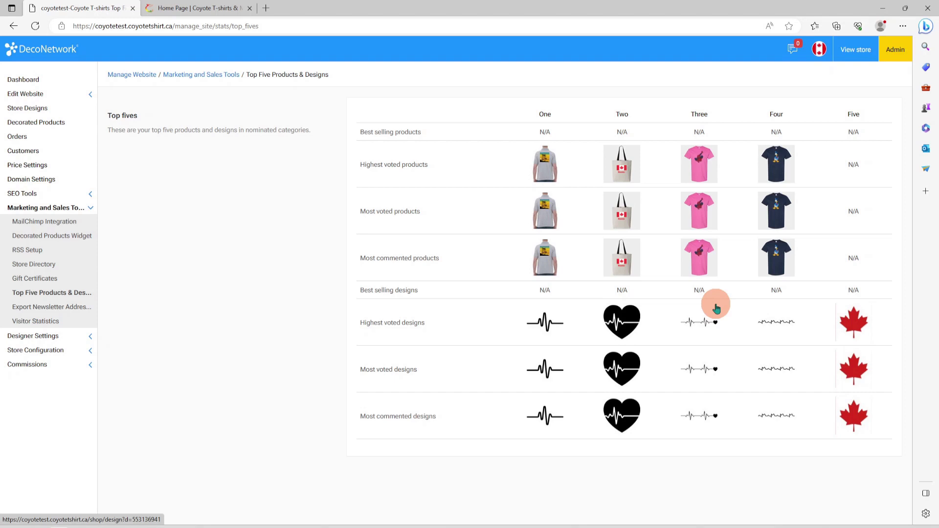
Step: View the Export Newsletter Addresses page, then the Visitor Statistics page
{"action": "left_click", "coordinate": [57, 308]}
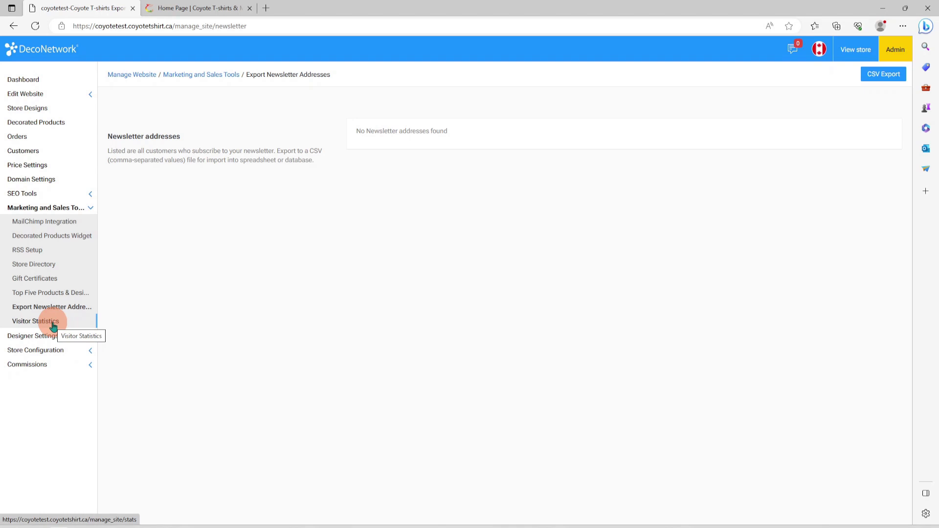
{"action": "left_click", "coordinate": [53, 323]}
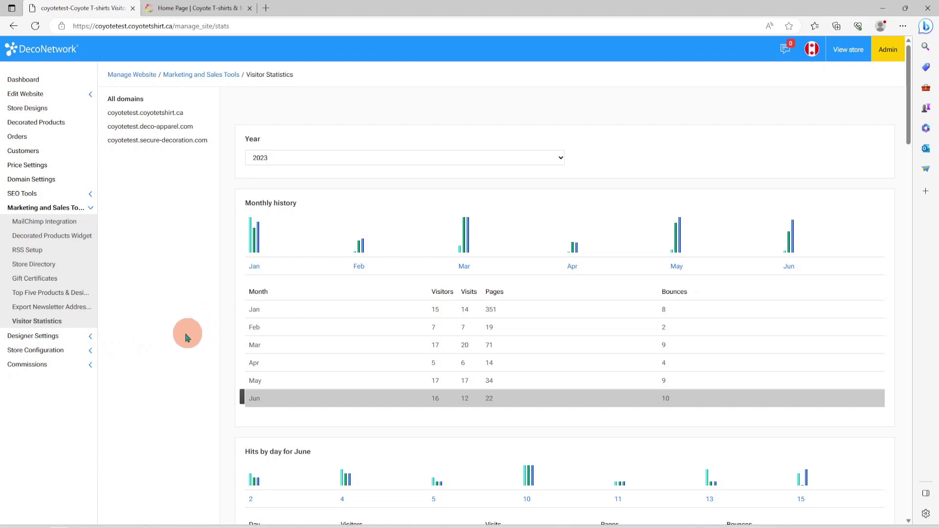
{"action": "left_click", "coordinate": [54, 324]}
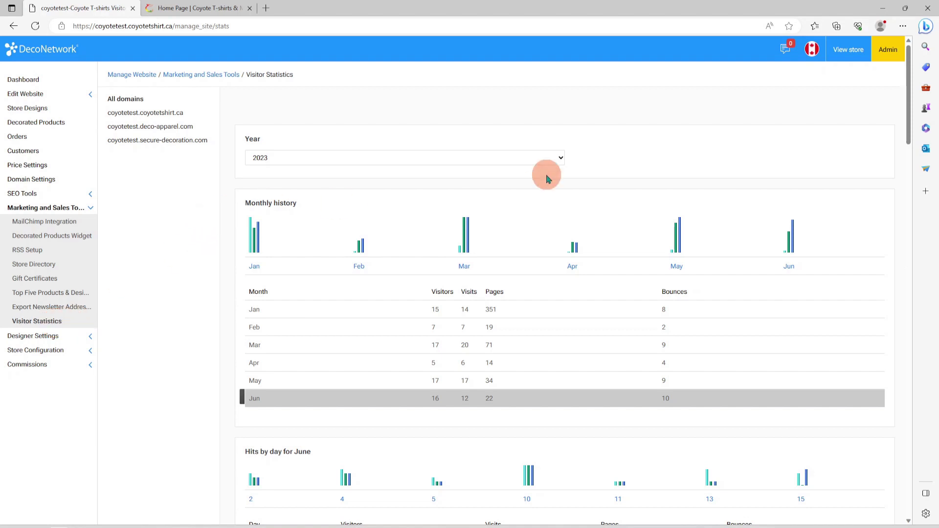
{"action": "scroll", "coordinate": [603, 185], "scroll_direction": "down", "scroll_amount": 5}
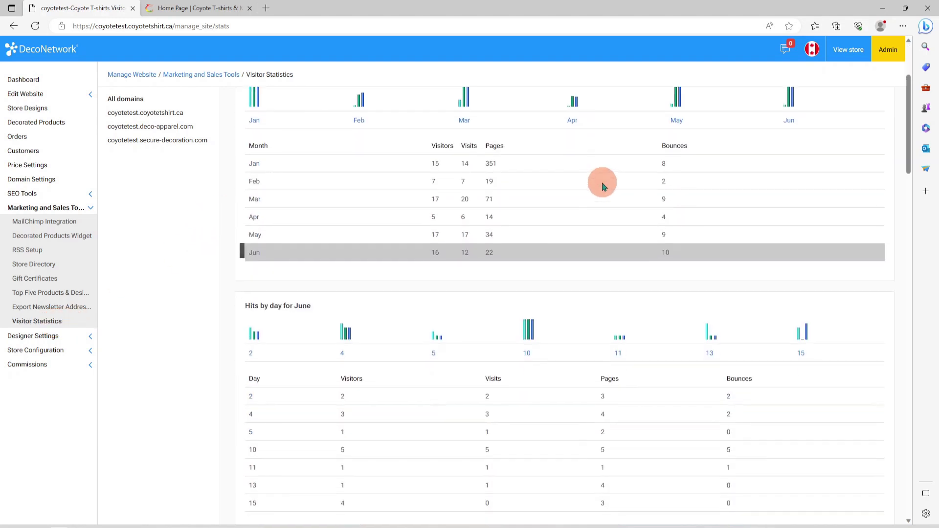
{"action": "scroll", "coordinate": [602, 186], "scroll_direction": "down", "scroll_amount": 5}
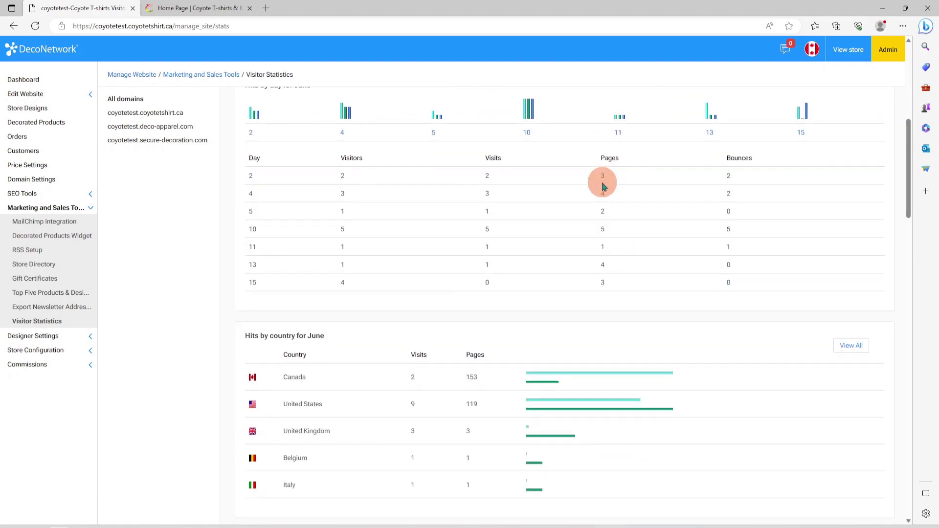
{"action": "scroll", "coordinate": [602, 186], "scroll_direction": "down", "scroll_amount": 8}
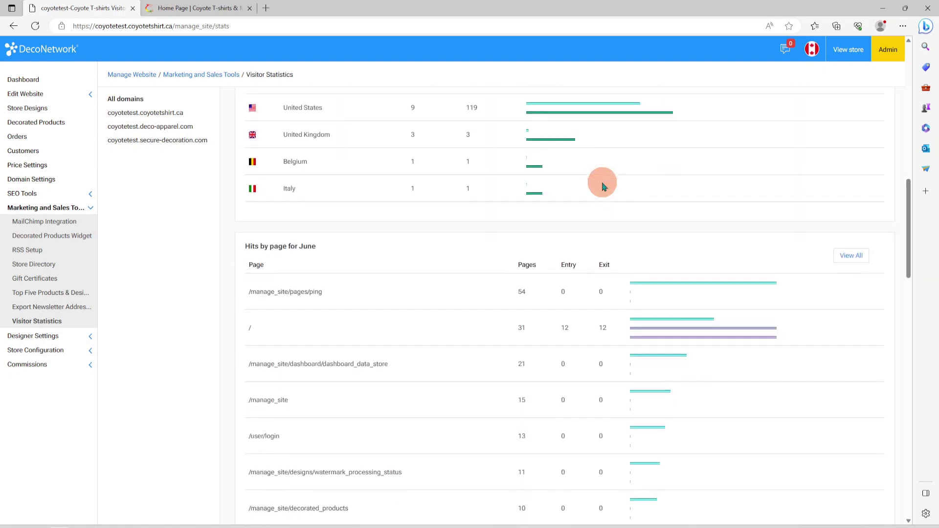
{"action": "scroll", "coordinate": [603, 186], "scroll_direction": "down", "scroll_amount": 9}
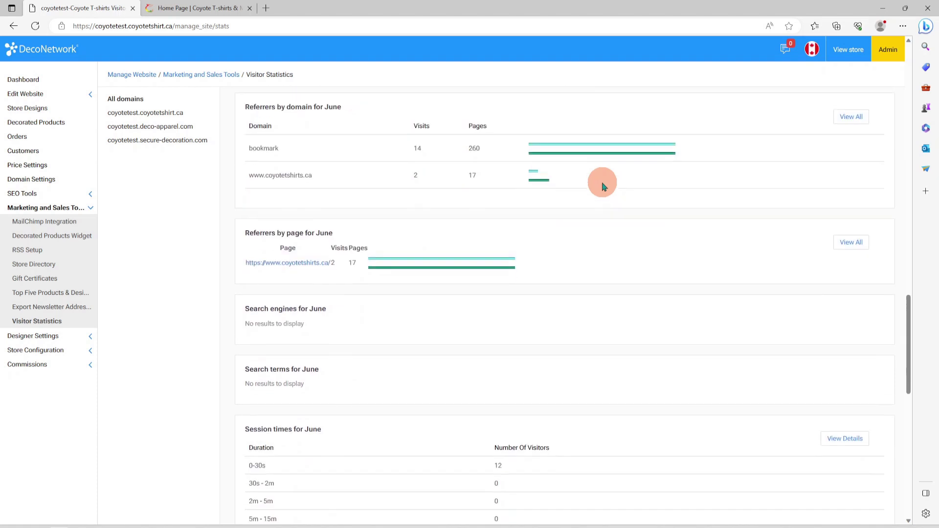
{"action": "scroll", "coordinate": [603, 186], "scroll_direction": "down", "scroll_amount": 9}
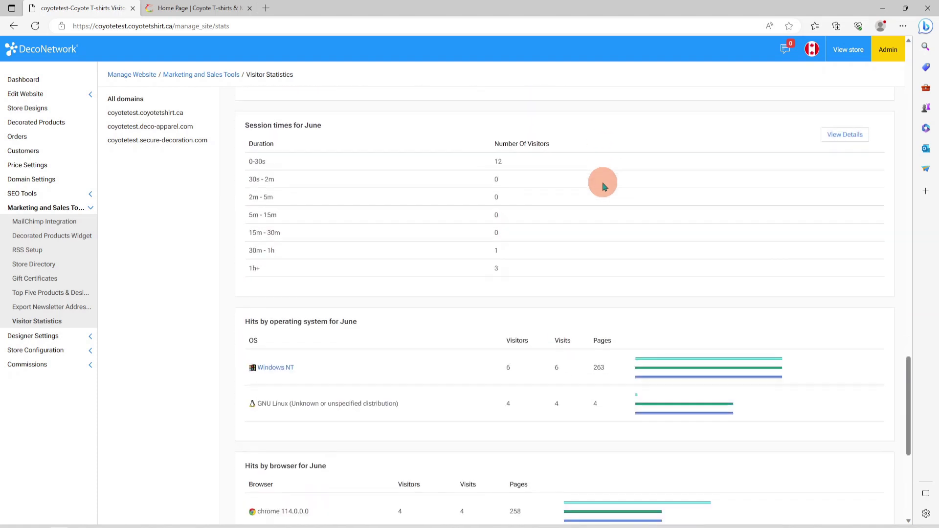
{"action": "scroll", "coordinate": [603, 186], "scroll_direction": "down", "scroll_amount": 3}
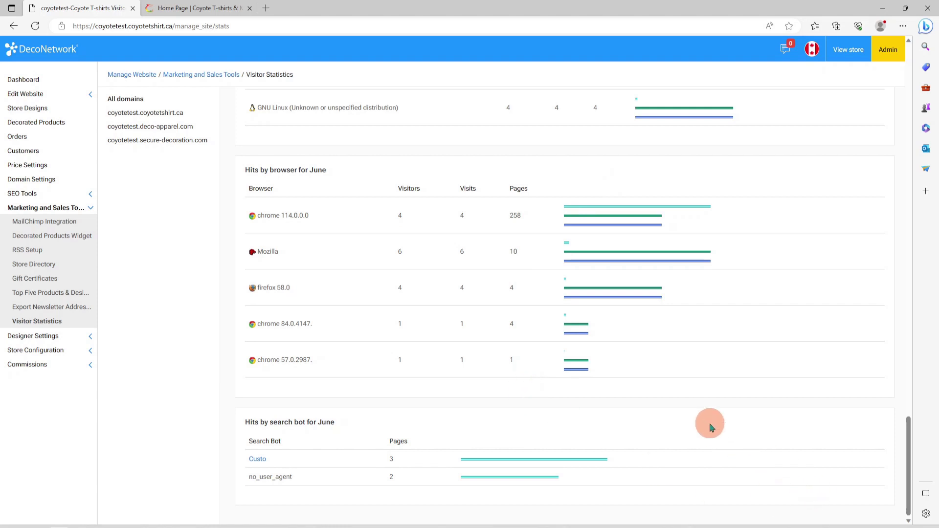
{"action": "scroll", "coordinate": [711, 427], "scroll_direction": "up", "scroll_amount": 9}
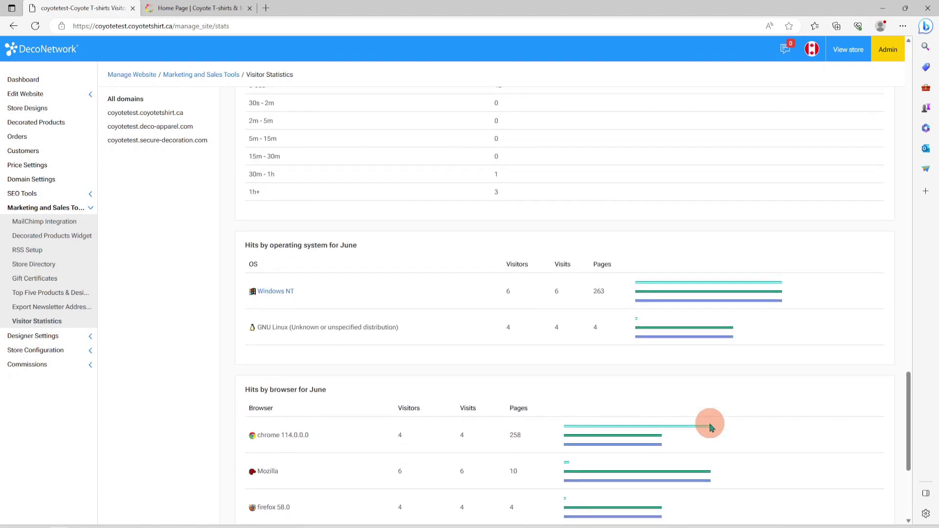
{"action": "scroll", "coordinate": [711, 428], "scroll_direction": "up", "scroll_amount": 20}
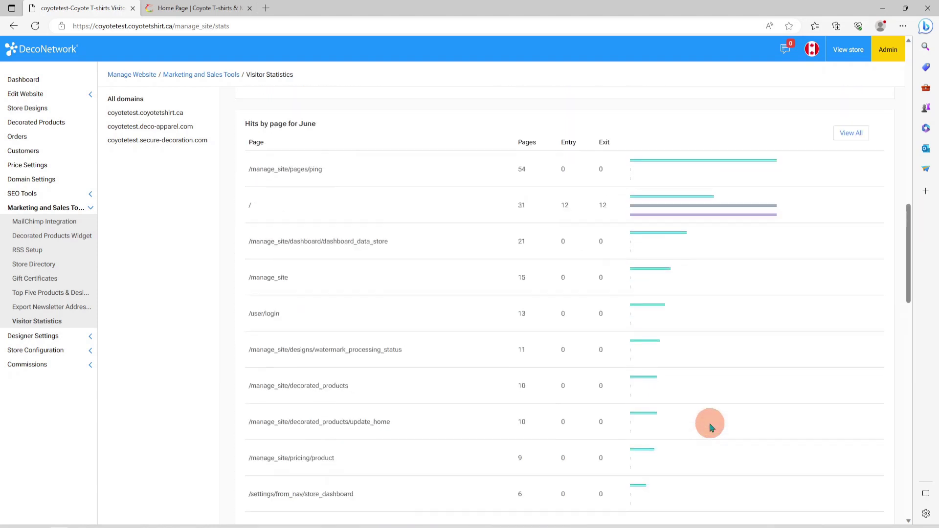
{"action": "scroll", "coordinate": [711, 427], "scroll_direction": "up", "scroll_amount": 20}
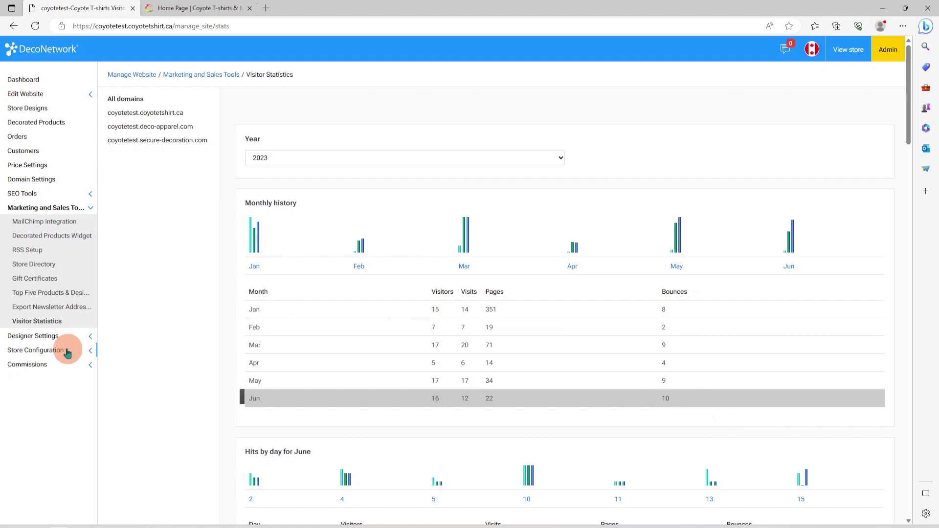
Step: Toggle Allow Online Designer to No and back to Yes, and save the designer settings
{"action": "left_click", "coordinate": [48, 336]}
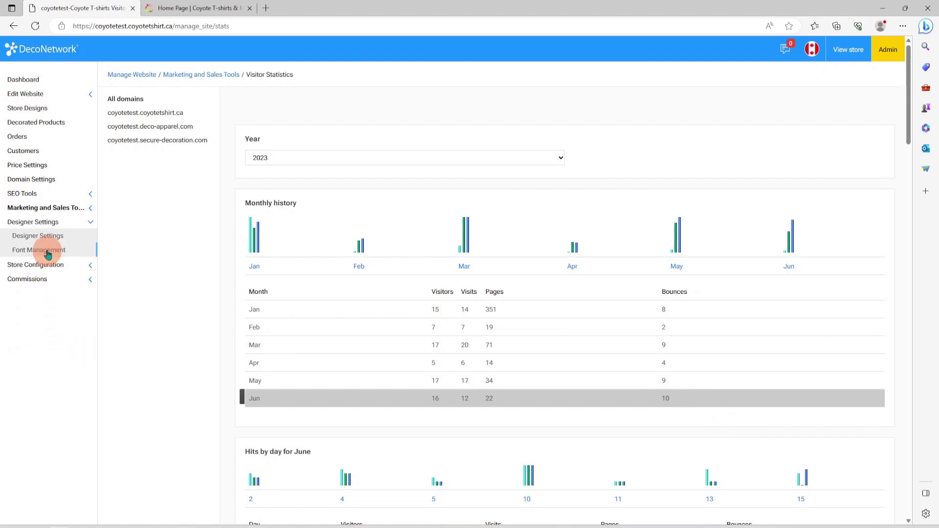
{"action": "left_click", "coordinate": [42, 236]}
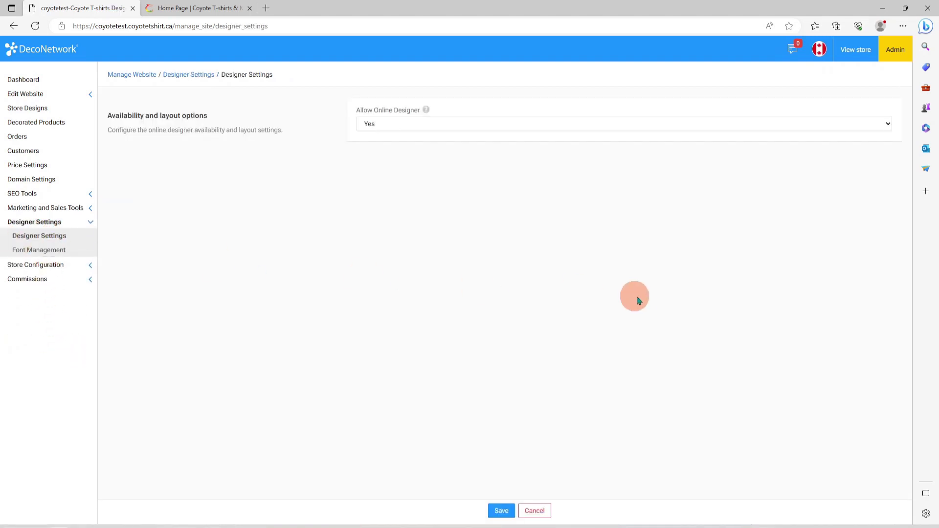
{"action": "left_click", "coordinate": [668, 126]}
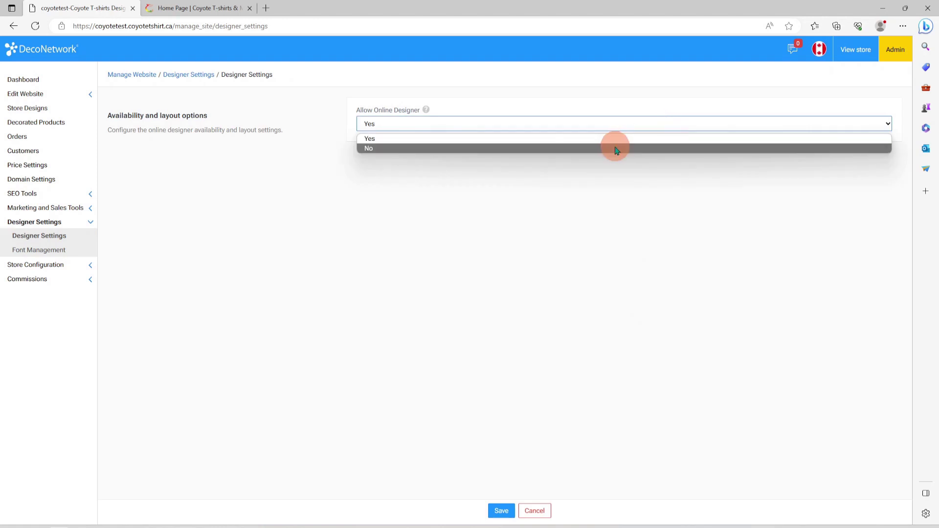
{"action": "left_click", "coordinate": [615, 148]}
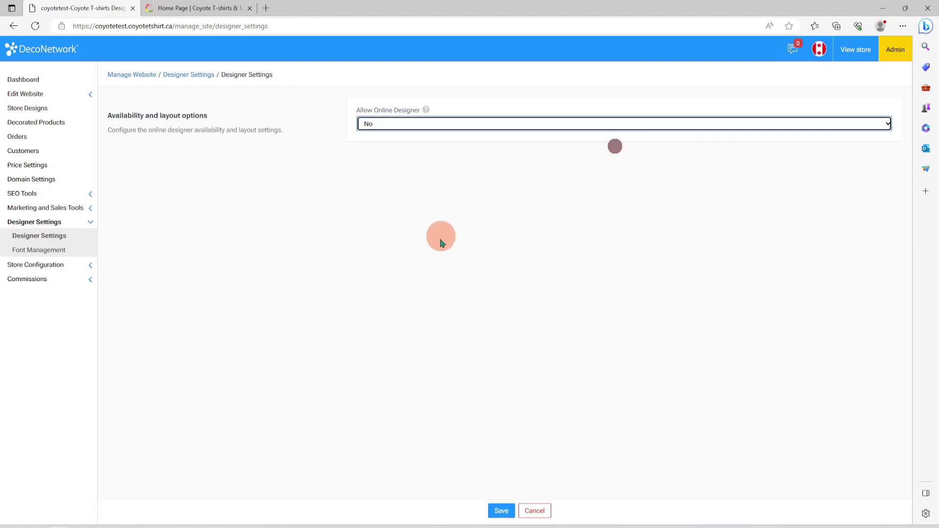
{"action": "left_click", "coordinate": [499, 128]}
{"action": "left_click", "coordinate": [489, 138]}
{"action": "left_click", "coordinate": [509, 510]}
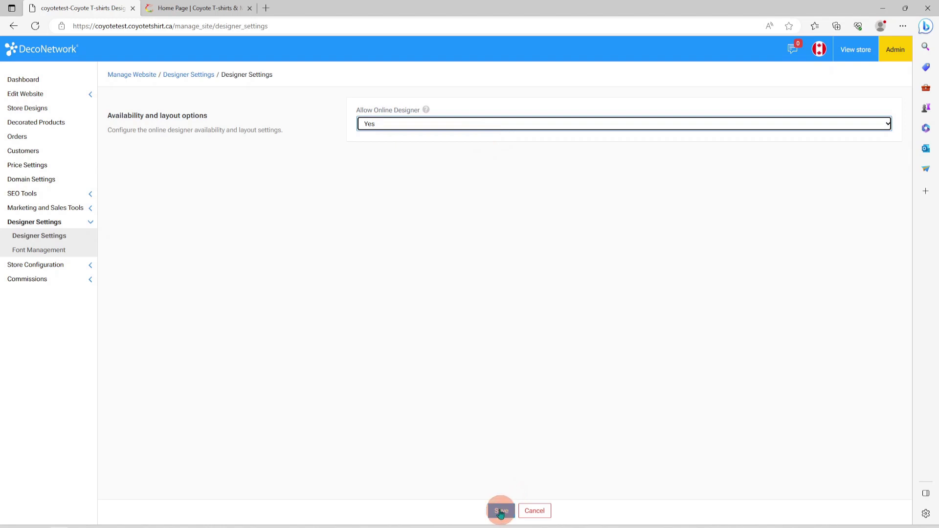
{"action": "left_click", "coordinate": [215, 8]}
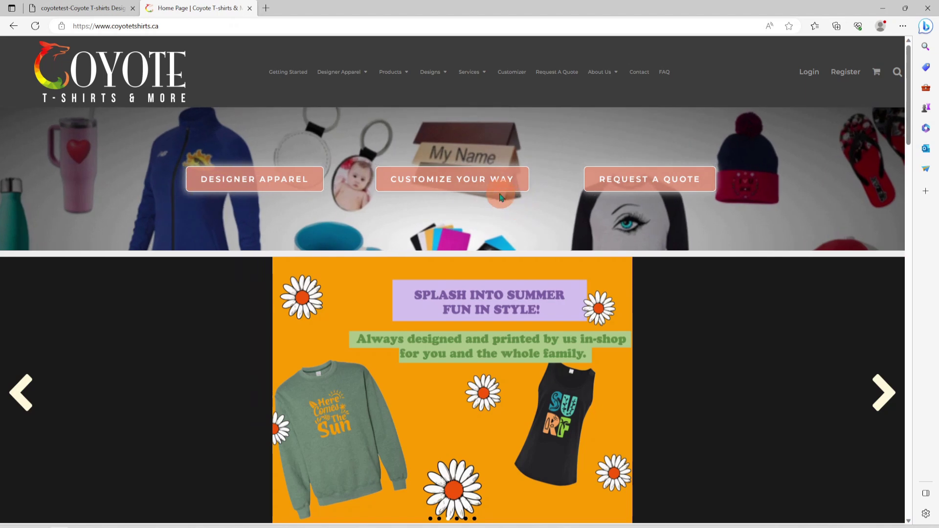
{"action": "left_click", "coordinate": [473, 179]}
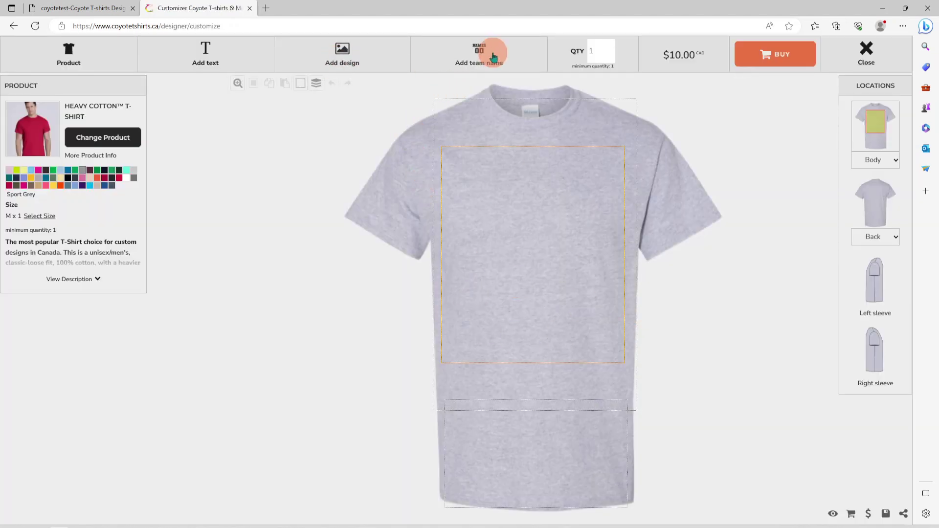
{"action": "left_click", "coordinate": [352, 52]}
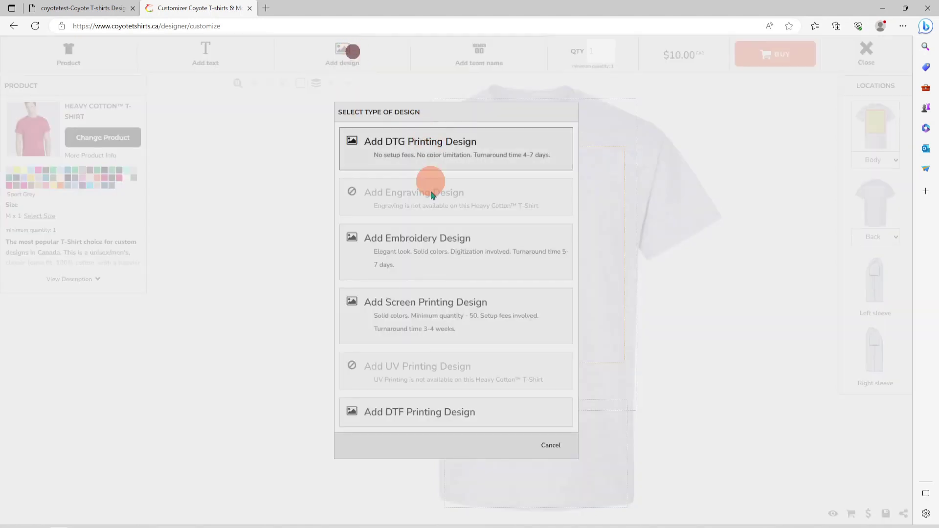
{"action": "left_click", "coordinate": [550, 448]}
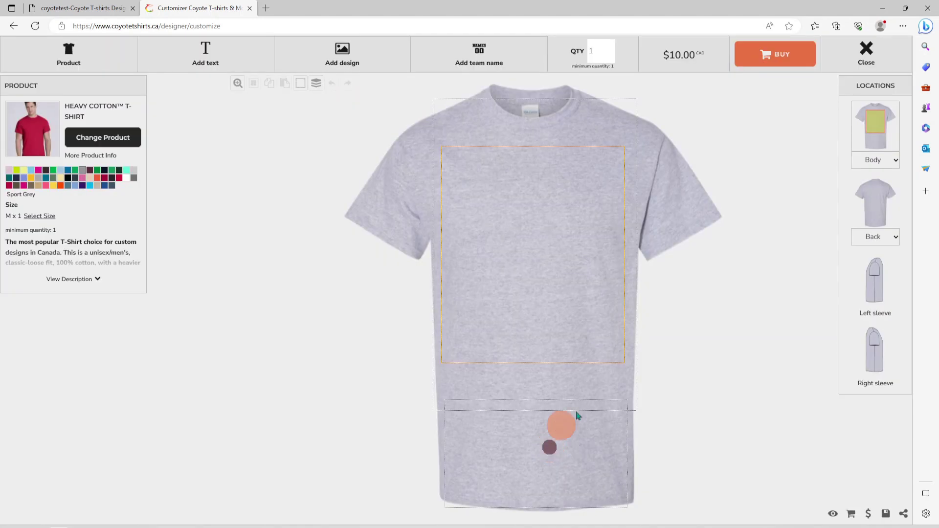
{"action": "left_click", "coordinate": [865, 53]}
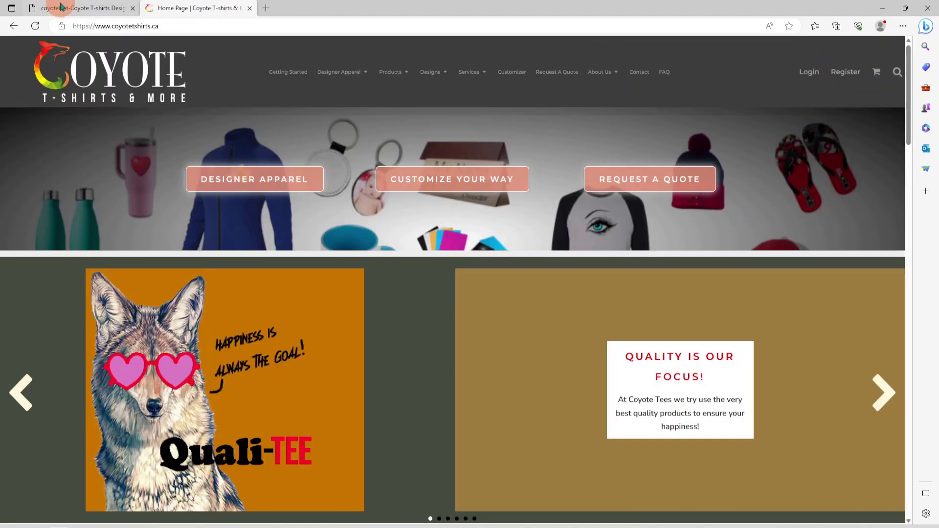
{"action": "left_click", "coordinate": [56, 6]}
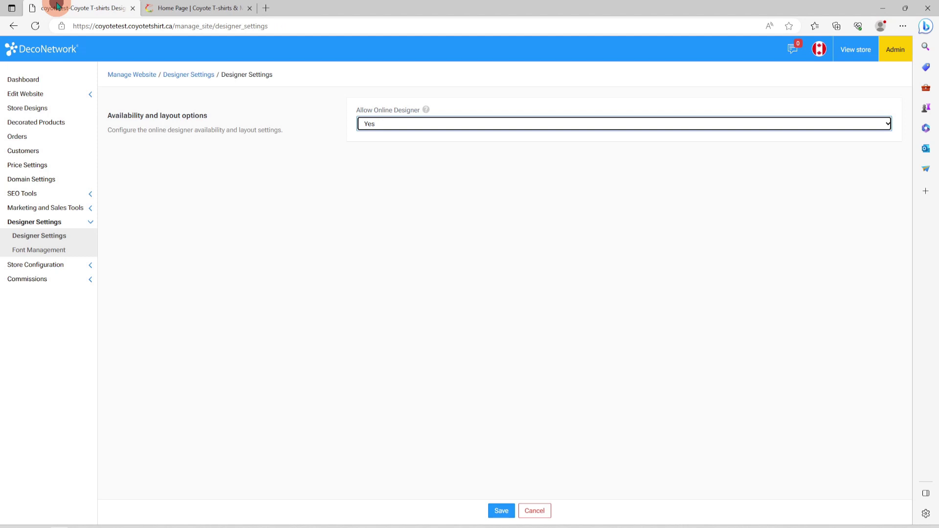
Step: Set Allow Online Designer to No and save the store's designer settings
{"action": "left_click", "coordinate": [371, 126]}
{"action": "left_click", "coordinate": [372, 148]}
{"action": "left_click", "coordinate": [442, 236]}
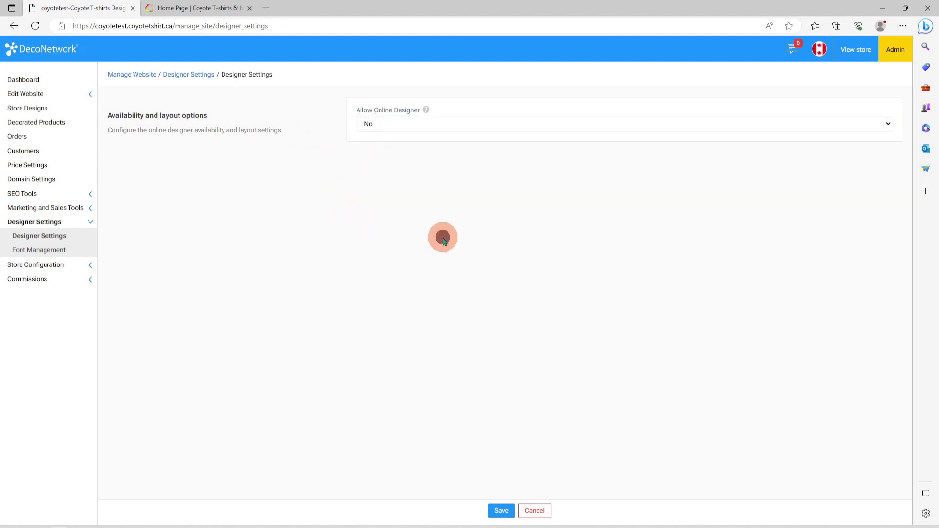
{"action": "left_click", "coordinate": [497, 511]}
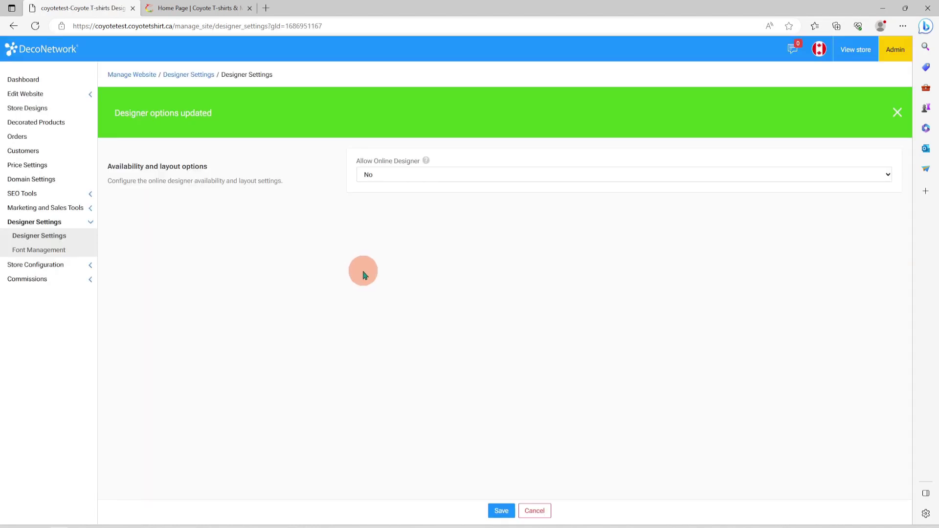
{"action": "left_click", "coordinate": [53, 250]}
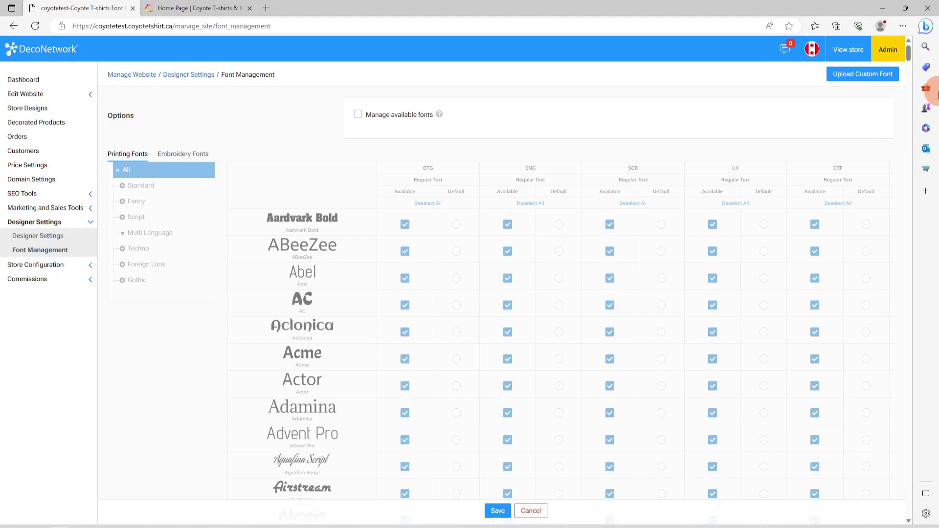
Step: Enable Manage available fonts with Show All Fonts, closing the Upload Custom Font form unused
{"action": "mouse_move", "coordinate": [909, 49]}
{"action": "left_mouse_down"}
{"action": "mouse_move", "coordinate": [905, 518]}
{"action": "mouse_move", "coordinate": [916, 46]}
{"action": "left_mouse_up"}
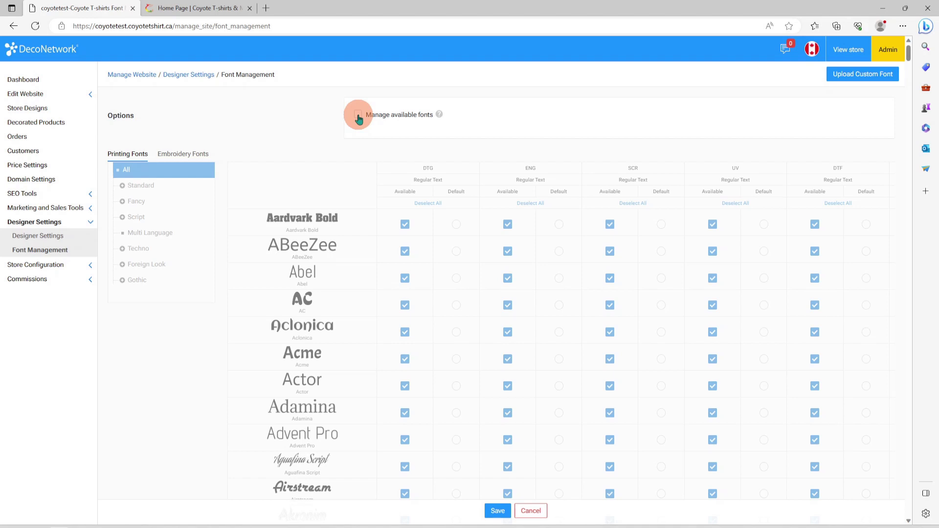
{"action": "left_click", "coordinate": [359, 119]}
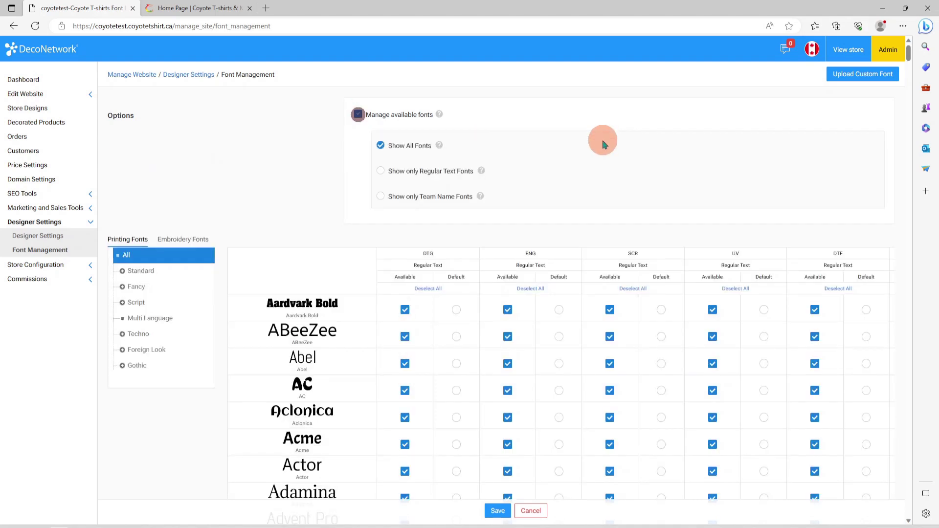
{"action": "left_click", "coordinate": [866, 80]}
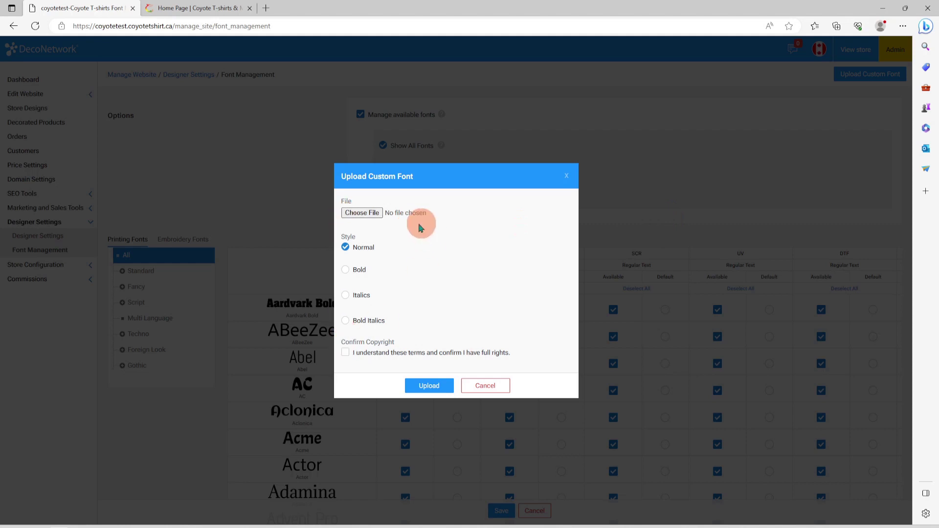
{"action": "left_click", "coordinate": [484, 387]}
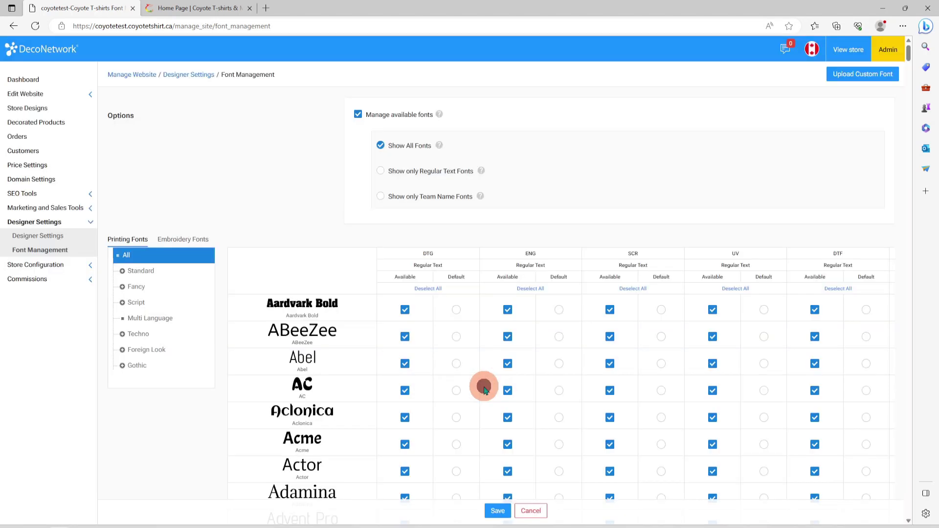
{"action": "left_click", "coordinate": [179, 248]}
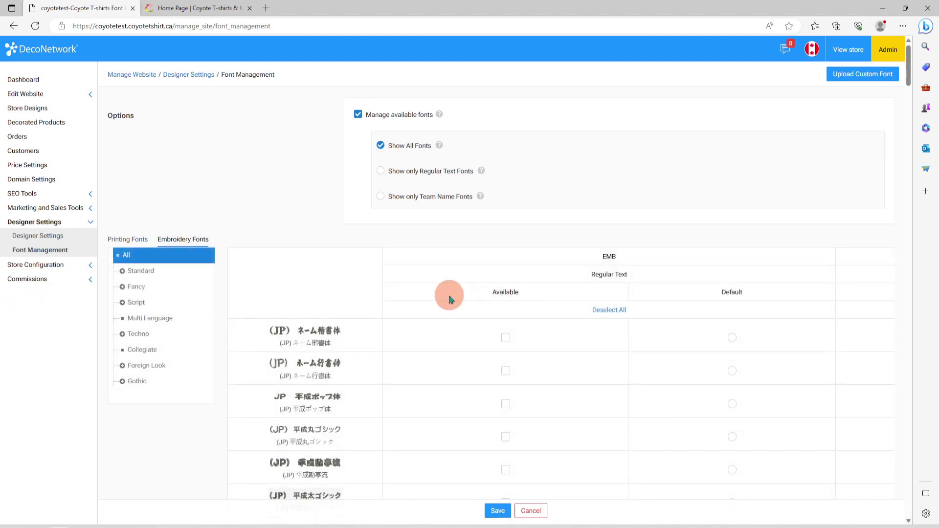
Step: Browse the embroidery fonts, then untick Manage available fonts on the Printing Fonts list
{"action": "scroll", "coordinate": [450, 299], "scroll_direction": "down", "scroll_amount": 10}
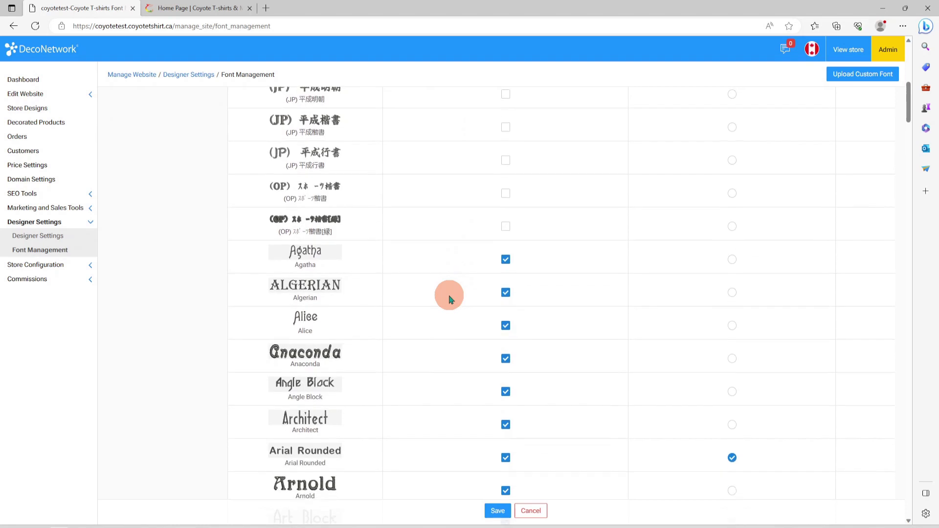
{"action": "scroll", "coordinate": [450, 299], "scroll_direction": "down", "scroll_amount": 3}
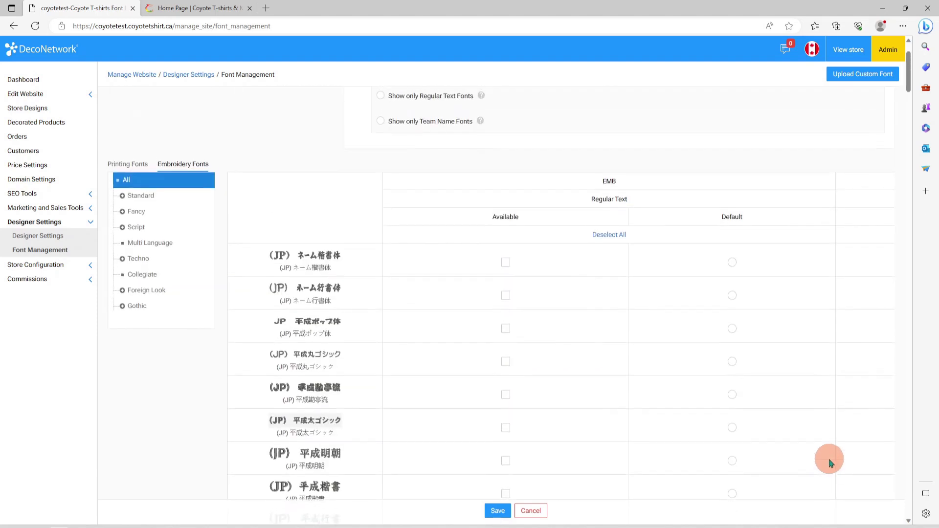
{"action": "scroll", "coordinate": [828, 460], "scroll_direction": "up", "scroll_amount": 2}
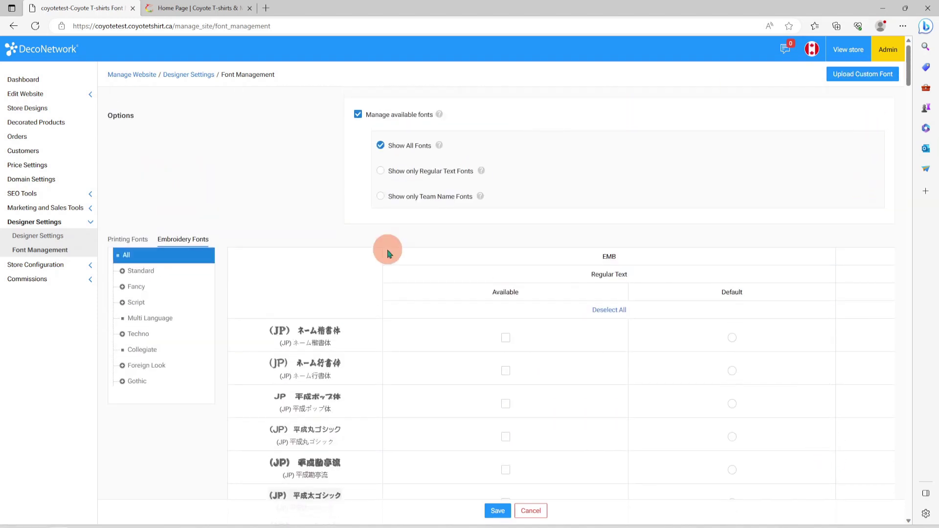
{"action": "left_click", "coordinate": [122, 240]}
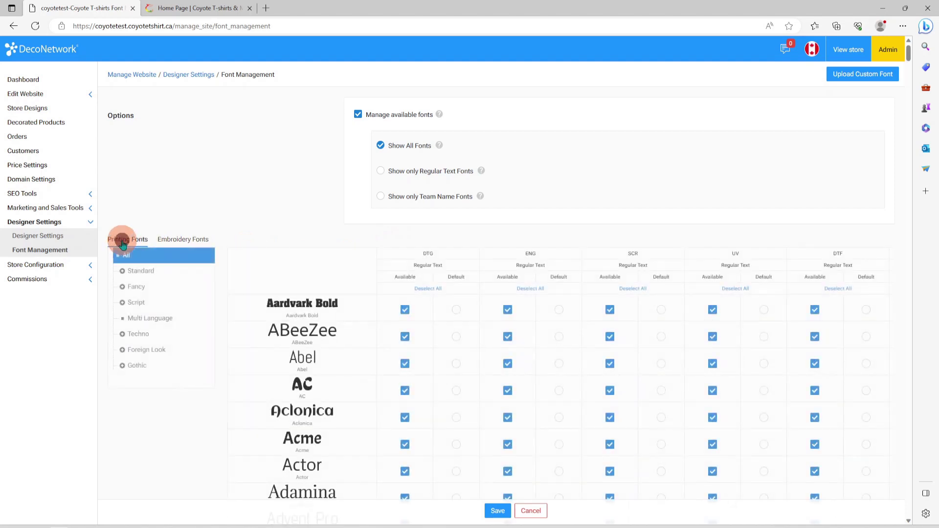
{"action": "left_click", "coordinate": [359, 115]}
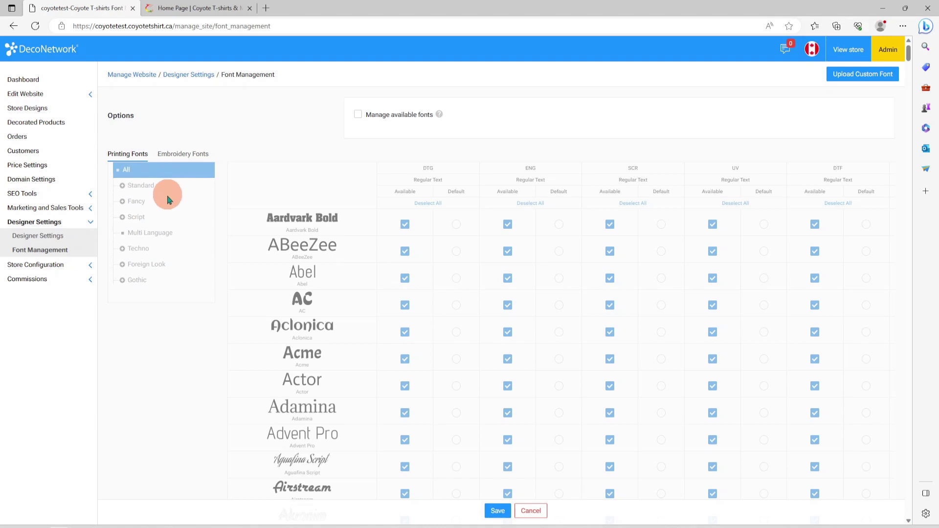
{"action": "scroll", "coordinate": [158, 272], "scroll_direction": "down", "scroll_amount": 3}
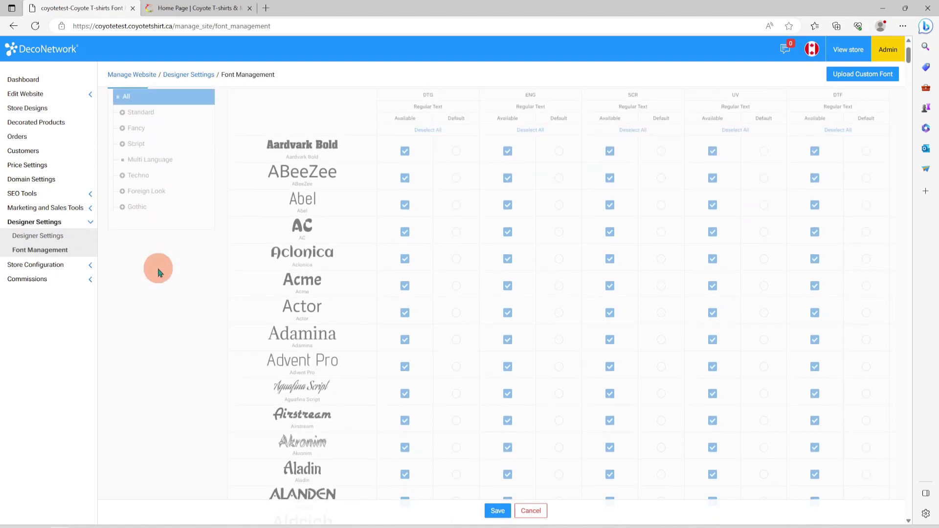
{"action": "scroll", "coordinate": [158, 272], "scroll_direction": "up", "scroll_amount": 3}
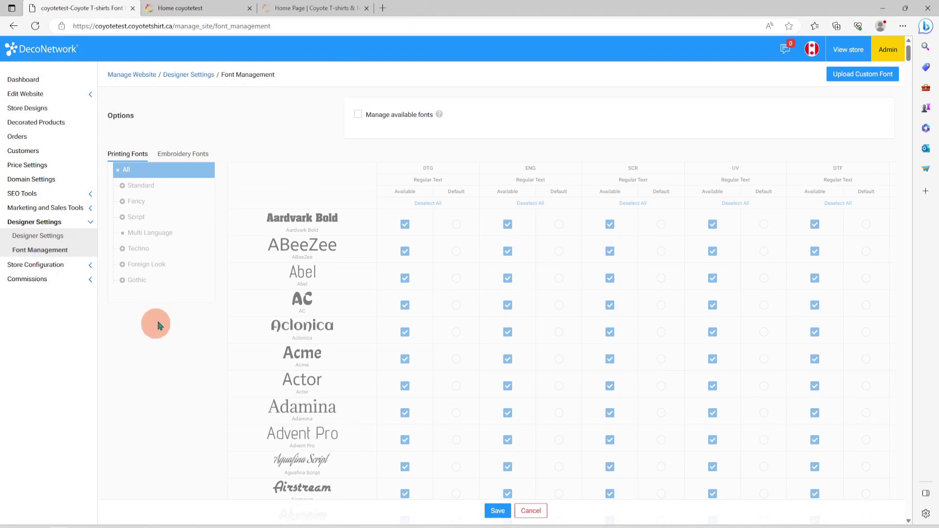
Step: Open Select Blank Products under Store Configuration, toggling all-visible and the Men's/Unisex group back unchanged
{"action": "left_click", "coordinate": [49, 264]}
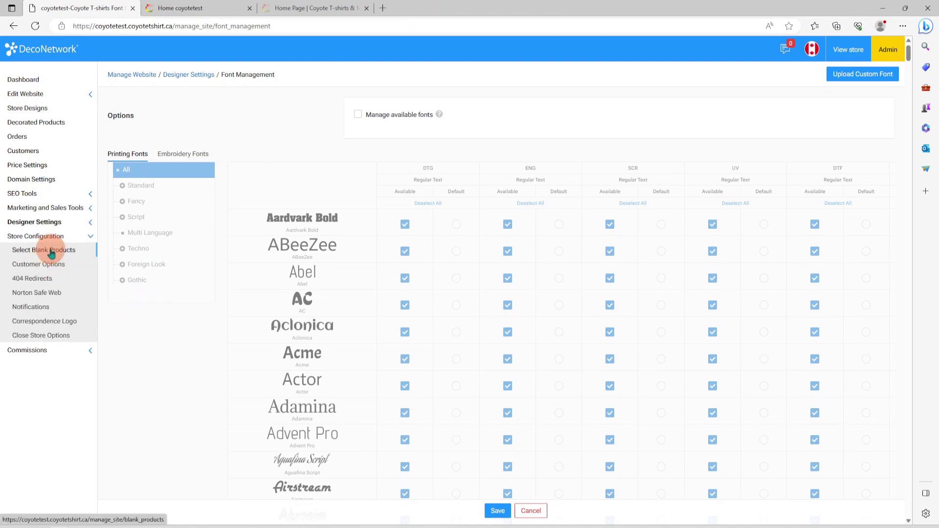
{"action": "left_click", "coordinate": [52, 251]}
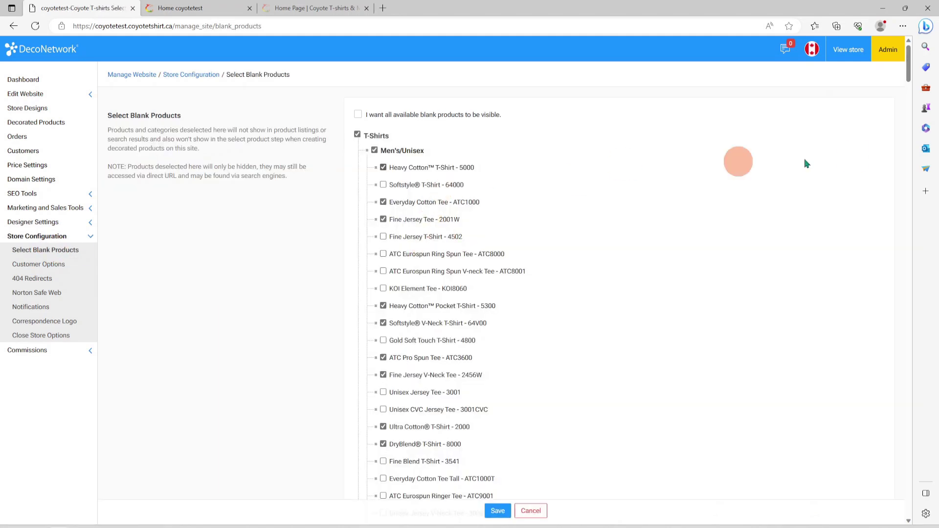
{"action": "mouse_move", "coordinate": [909, 71]}
{"action": "left_mouse_down"}
{"action": "mouse_move", "coordinate": [925, 377]}
{"action": "mouse_move", "coordinate": [937, 435]}
{"action": "mouse_move", "coordinate": [925, 491]}
{"action": "mouse_move", "coordinate": [933, 338]}
{"action": "mouse_move", "coordinate": [923, 64]}
{"action": "left_mouse_up"}
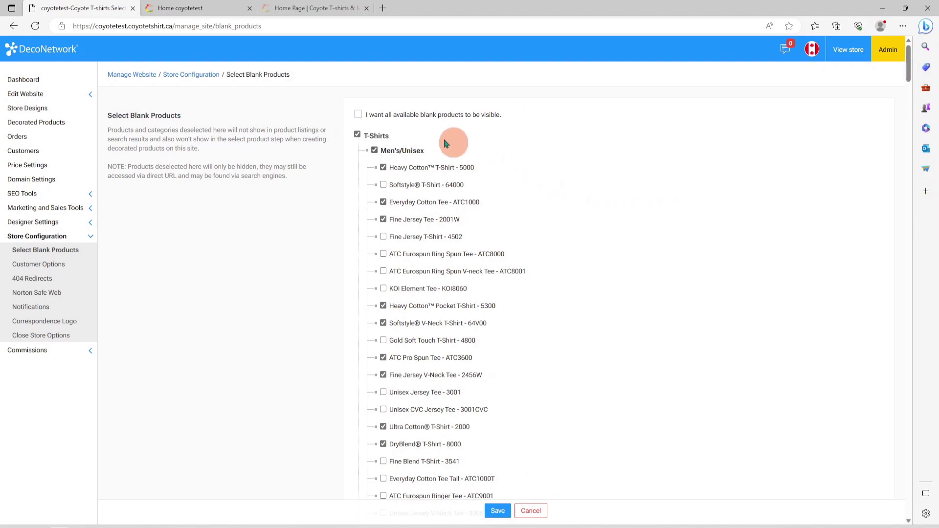
{"action": "left_click", "coordinate": [360, 116]}
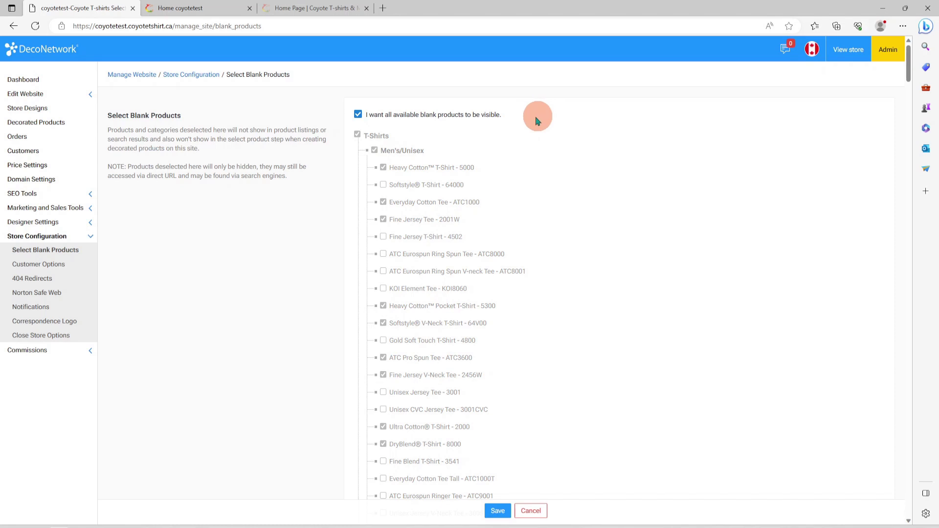
{"action": "left_click", "coordinate": [359, 116]}
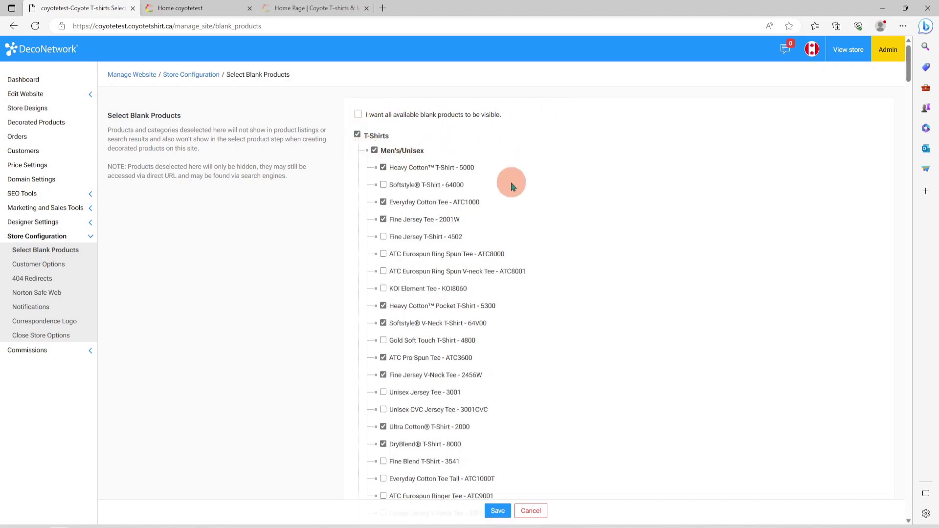
{"action": "scroll", "coordinate": [508, 172], "scroll_direction": "down", "scroll_amount": 12}
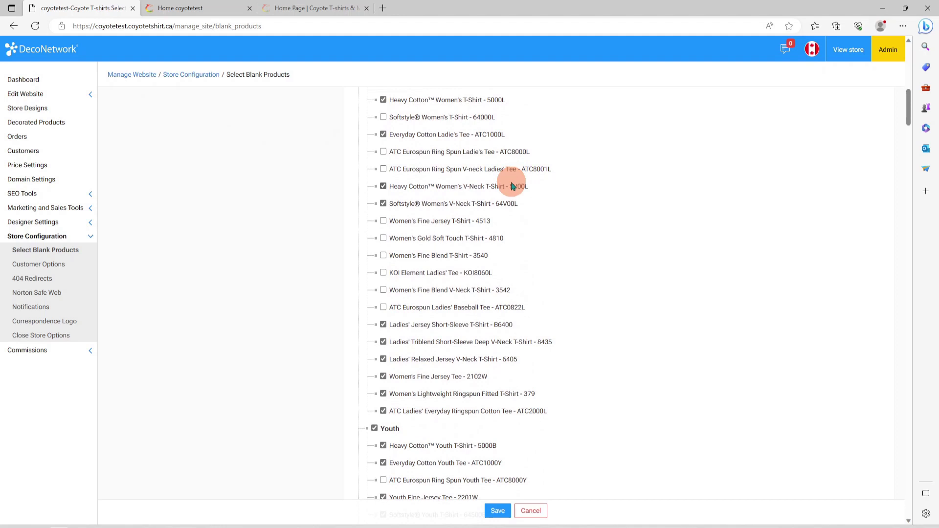
{"action": "scroll", "coordinate": [512, 186], "scroll_direction": "up", "scroll_amount": 13}
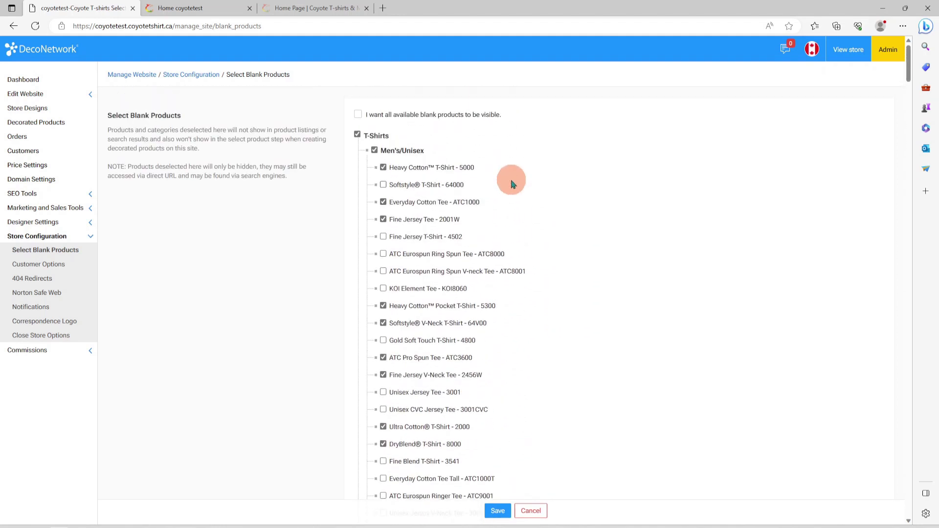
{"action": "left_click", "coordinate": [376, 151]}
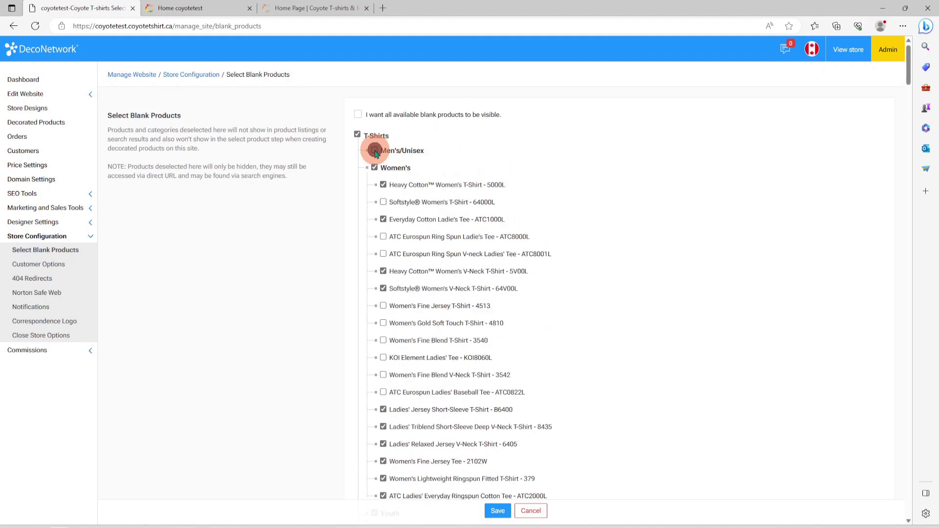
{"action": "left_click", "coordinate": [375, 152]}
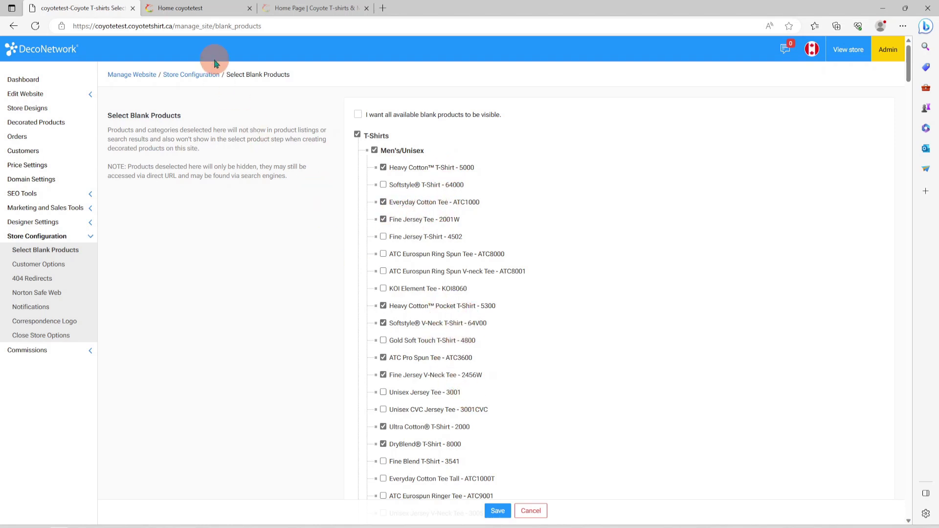
Step: On the storefront, view the Heavy Cotton T-shirt's full description in the designer, then return to products
{"action": "left_click", "coordinate": [195, 8]}
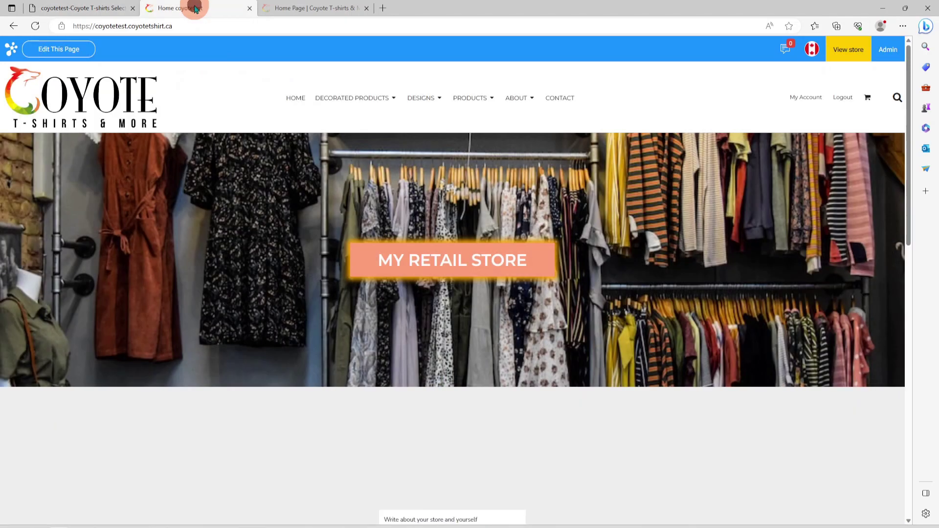
{"action": "mouse_move", "coordinate": [369, 100]}
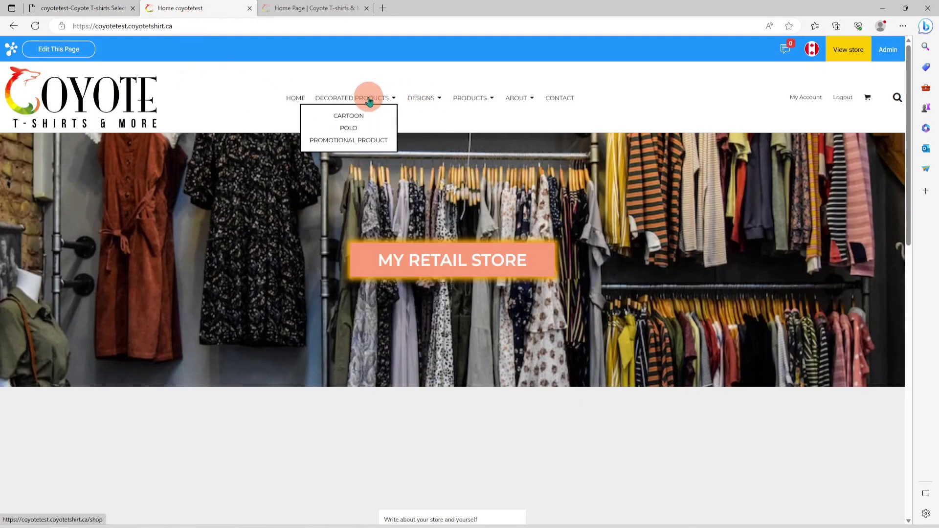
{"action": "left_click", "coordinate": [467, 97]}
{"action": "scroll", "coordinate": [219, 452], "scroll_direction": "down", "scroll_amount": 5}
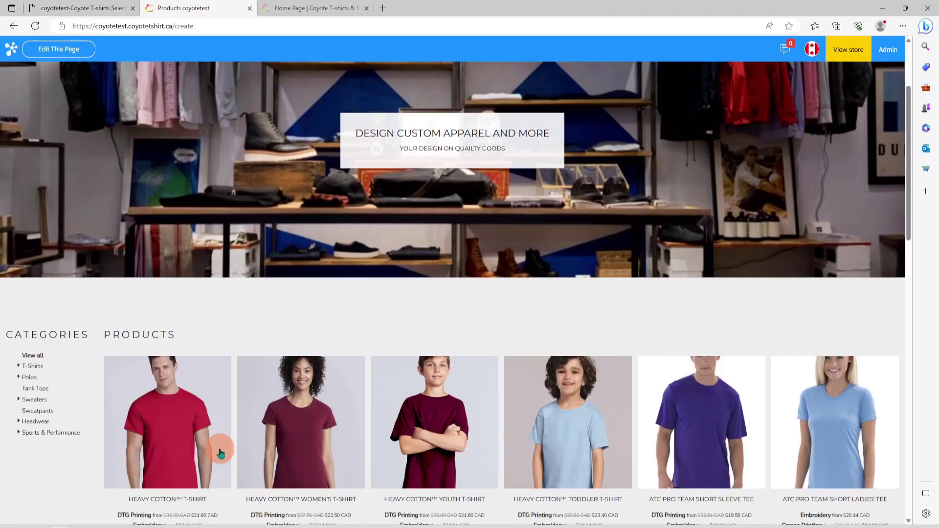
{"action": "left_click", "coordinate": [185, 347]}
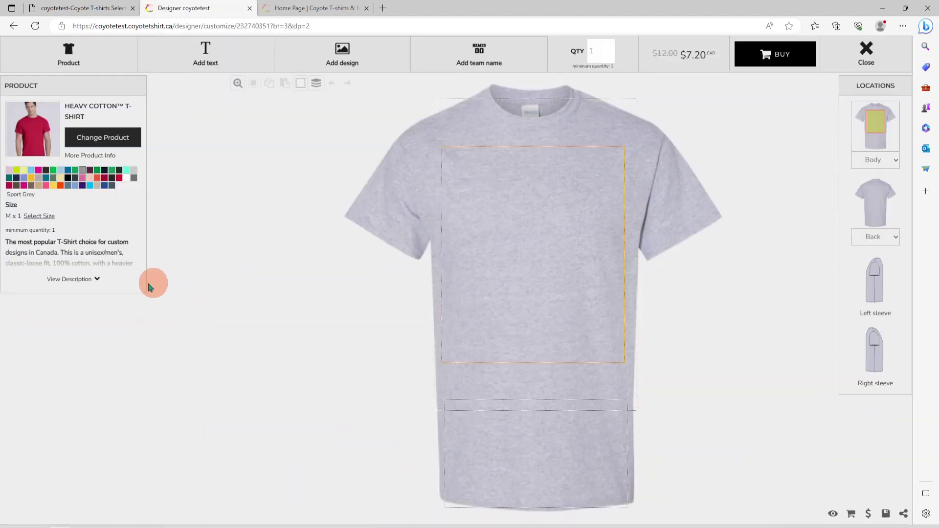
{"action": "left_click", "coordinate": [95, 279]}
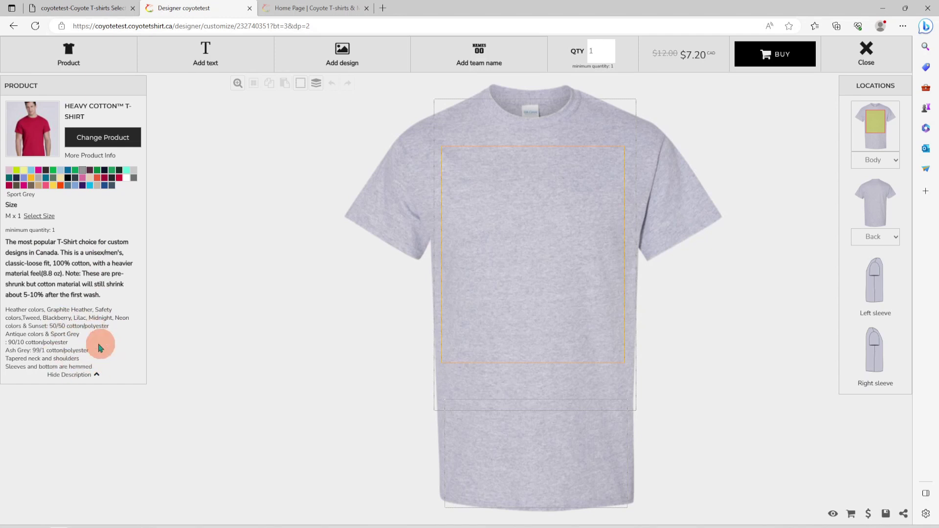
{"action": "left_click", "coordinate": [866, 58]}
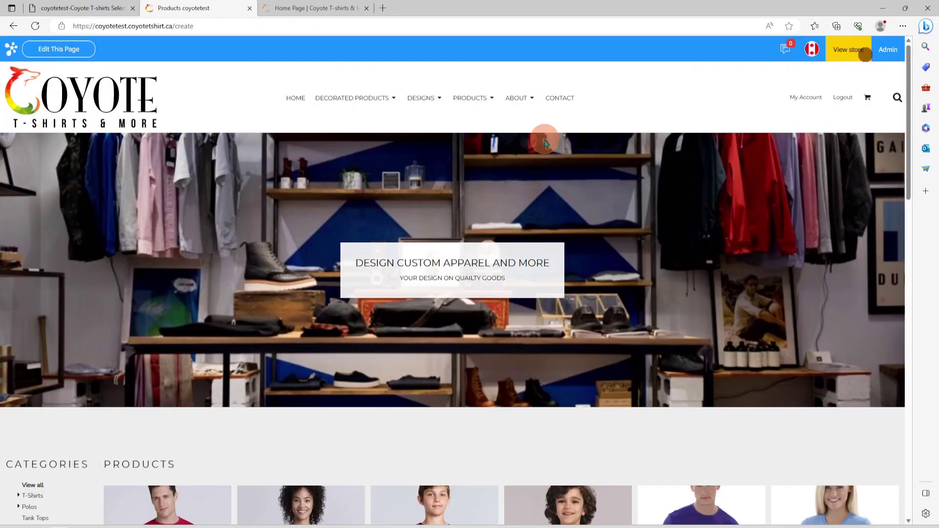
Step: Open the Beach polo decorated product page and expand its full description
{"action": "left_click", "coordinate": [337, 104]}
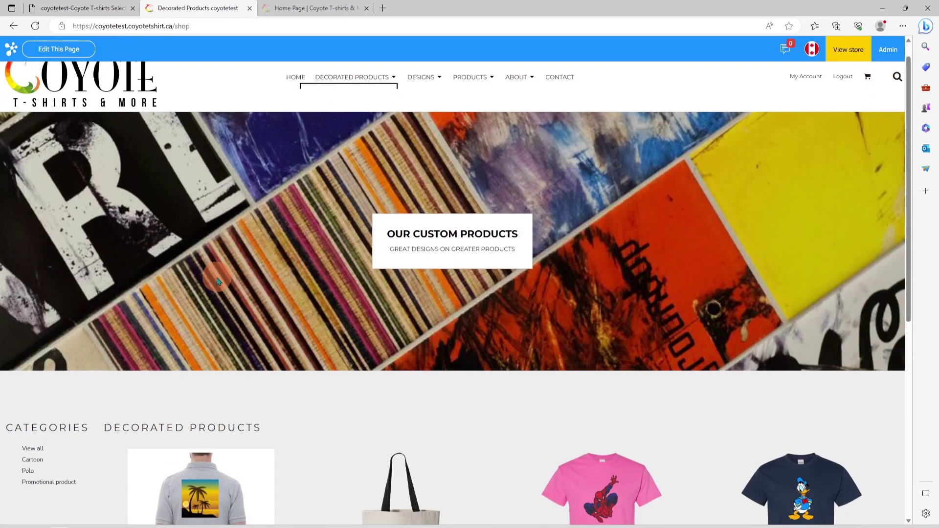
{"action": "scroll", "coordinate": [210, 297], "scroll_direction": "down", "scroll_amount": 5}
{"action": "left_click", "coordinate": [211, 269]}
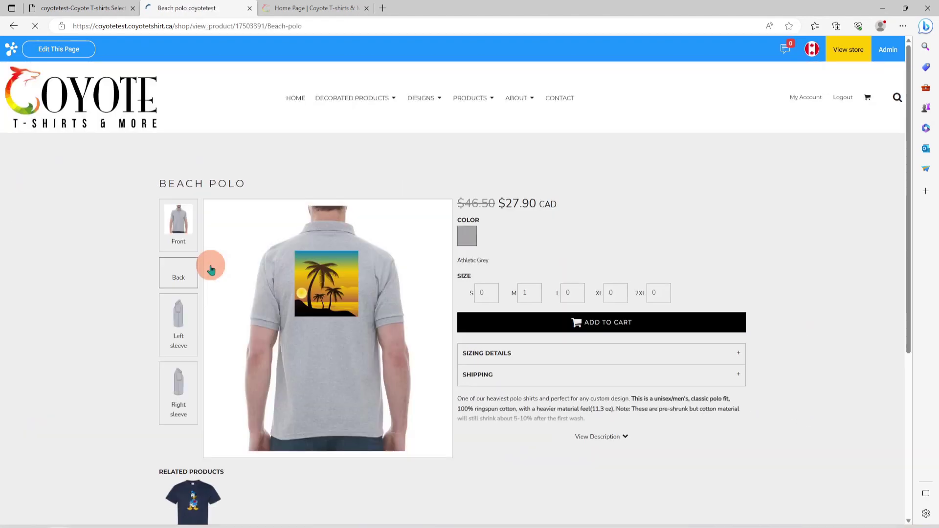
{"action": "left_click", "coordinate": [557, 374]}
{"action": "left_click", "coordinate": [604, 435]}
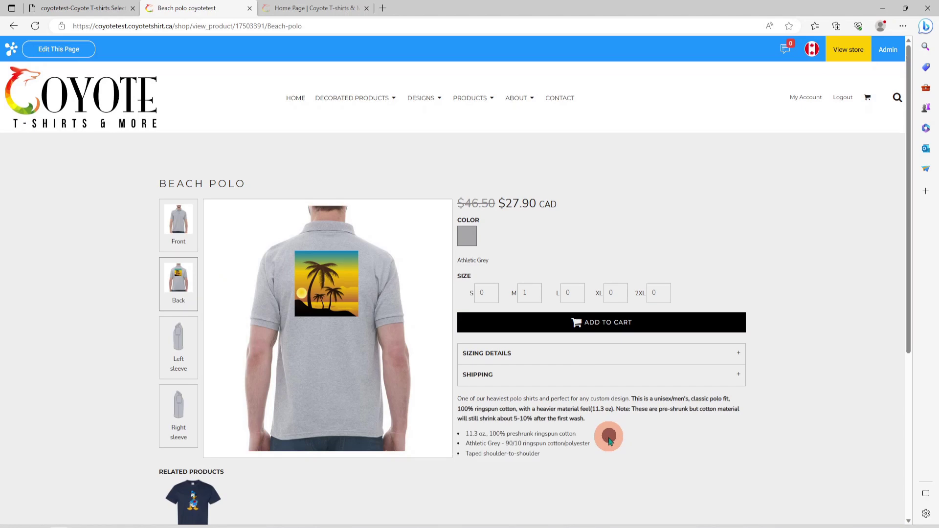
{"action": "scroll", "coordinate": [675, 460], "scroll_direction": "down", "scroll_amount": 4}
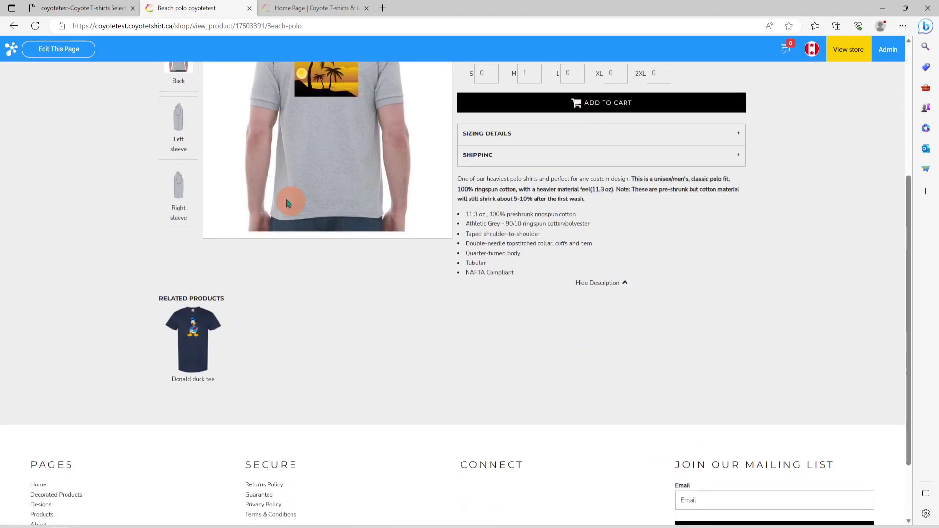
Step: In Customer Options, tick Override Default Settings and login-to-view, then untick both again
{"action": "left_click", "coordinate": [64, 9]}
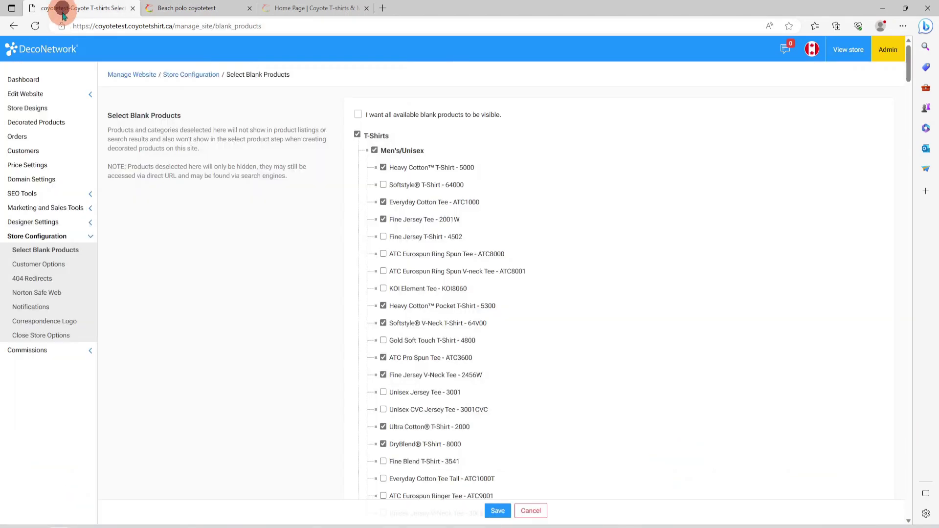
{"action": "left_click", "coordinate": [69, 265]}
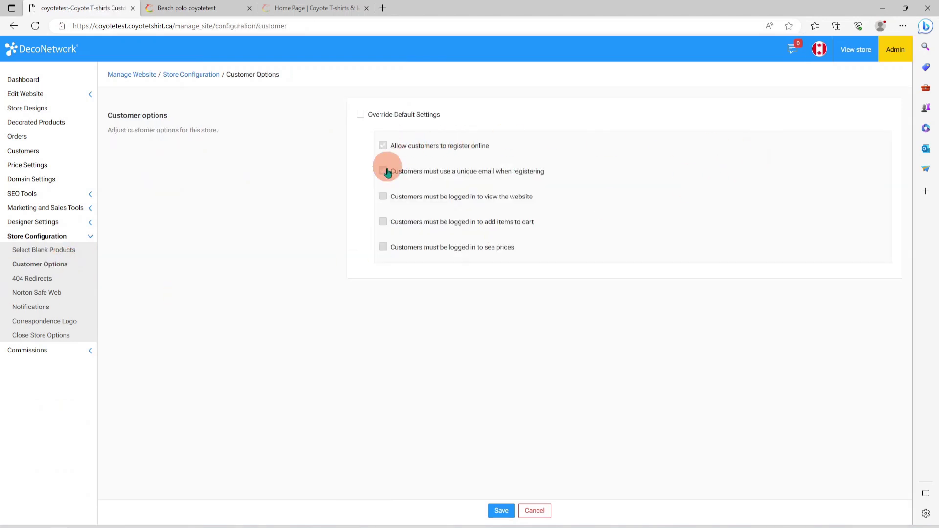
{"action": "left_click", "coordinate": [361, 115]}
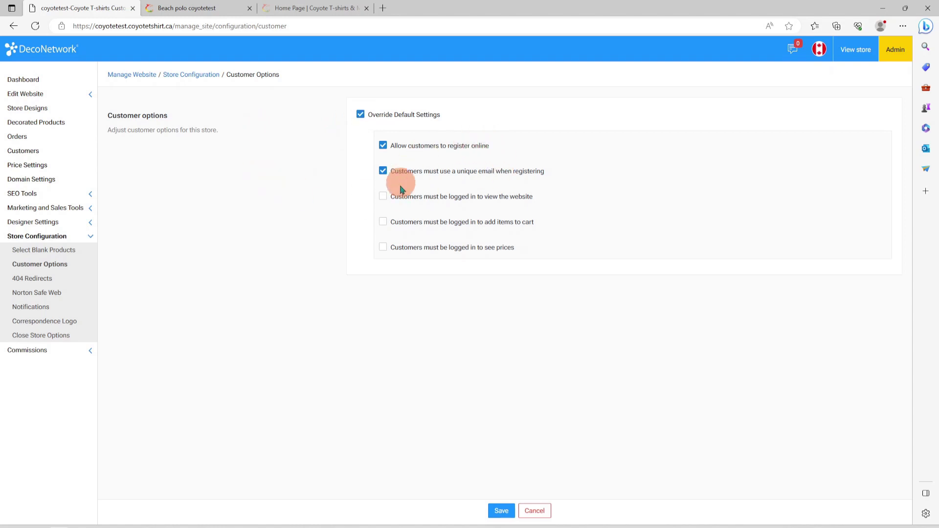
{"action": "left_click", "coordinate": [382, 196]}
{"action": "left_click", "coordinate": [382, 196]}
{"action": "left_click", "coordinate": [361, 115]}
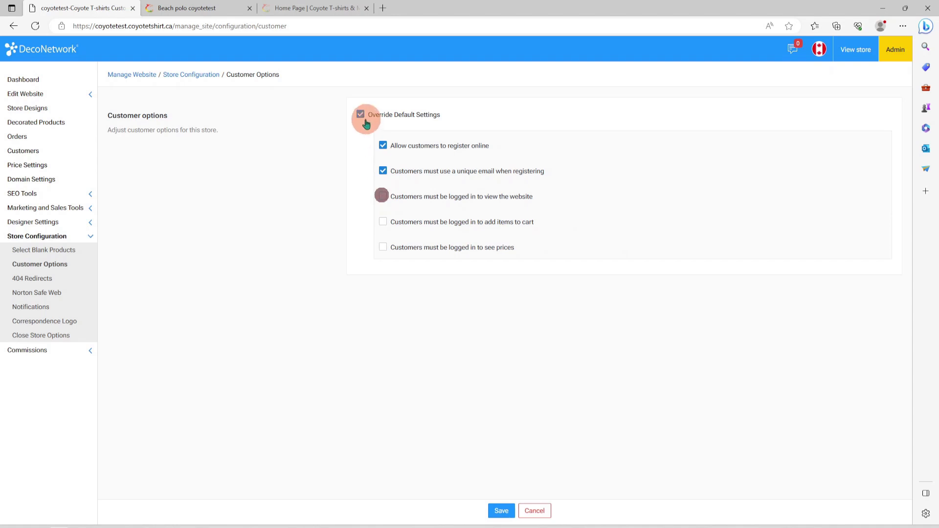
{"action": "left_click", "coordinate": [48, 278]}
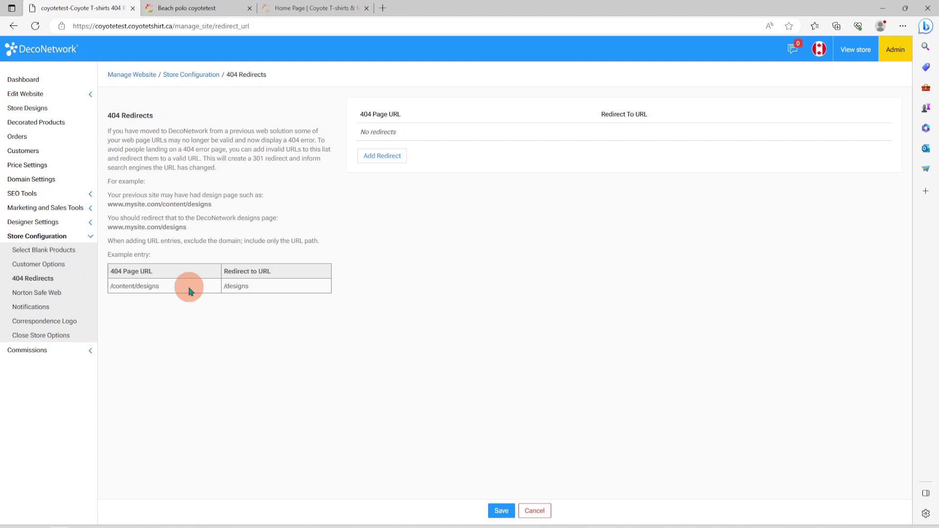
Step: Read the 404 Redirects explanation text, with no redirects added
{"action": "left_click_drag", "start_coordinate": [114, 131], "coordinate": [308, 264]}
{"action": "left_click", "coordinate": [350, 385]}
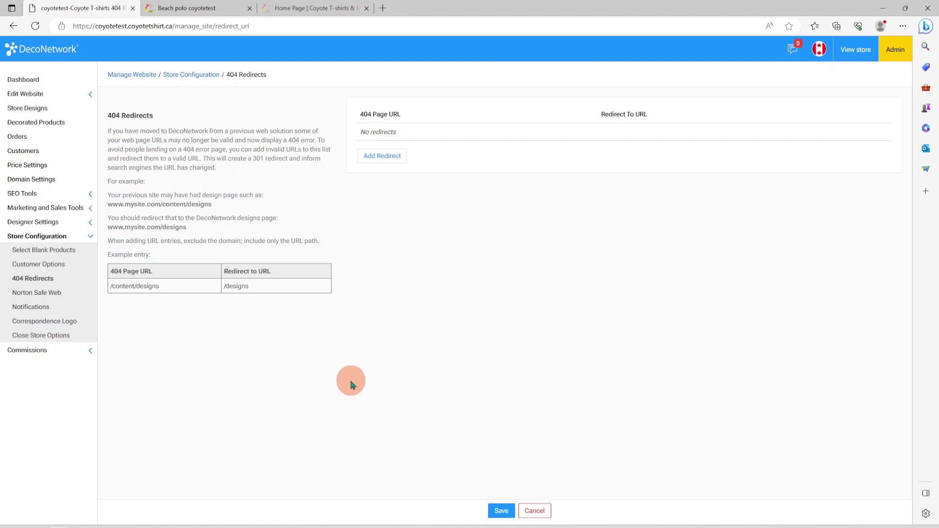
{"action": "left_click", "coordinate": [37, 293]}
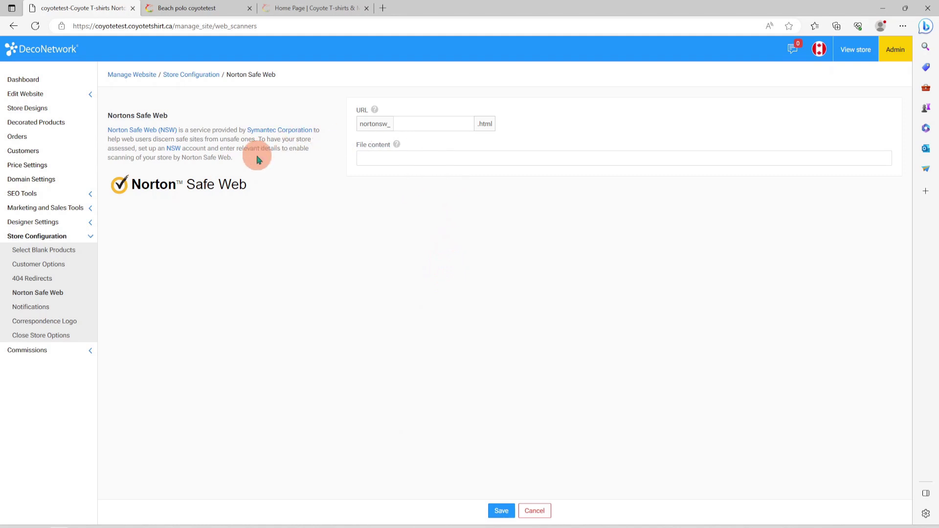
Step: Read the Norton Safe Web description, then go to the Notifications settings
{"action": "left_click_drag", "start_coordinate": [246, 169], "coordinate": [107, 114]}
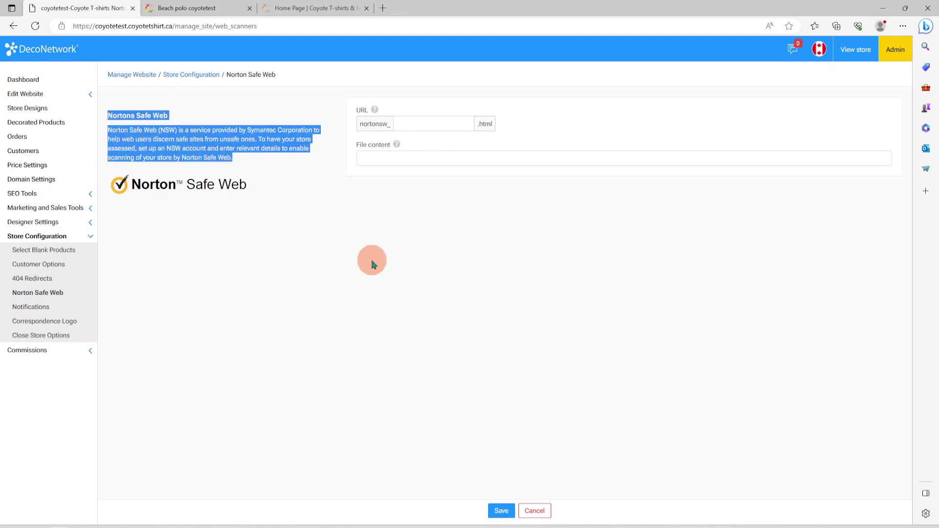
{"action": "left_click", "coordinate": [372, 264]}
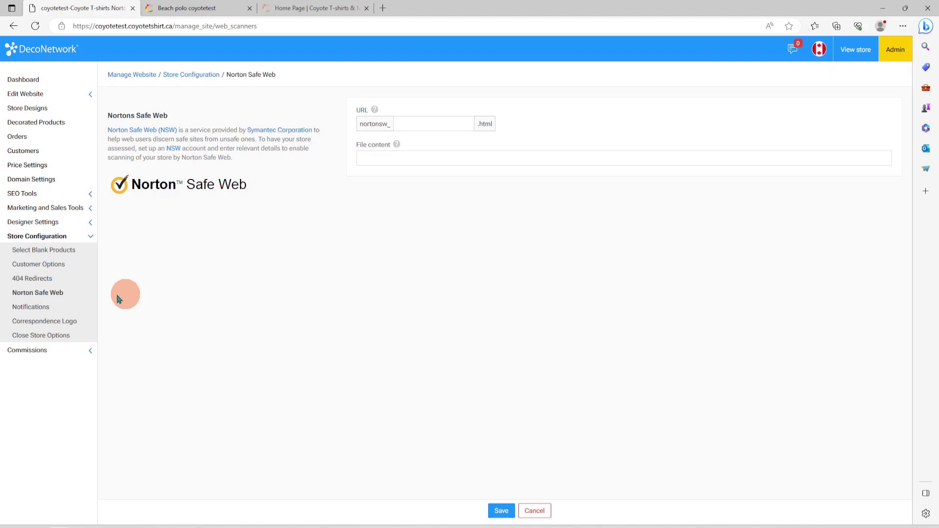
{"action": "left_click", "coordinate": [42, 312]}
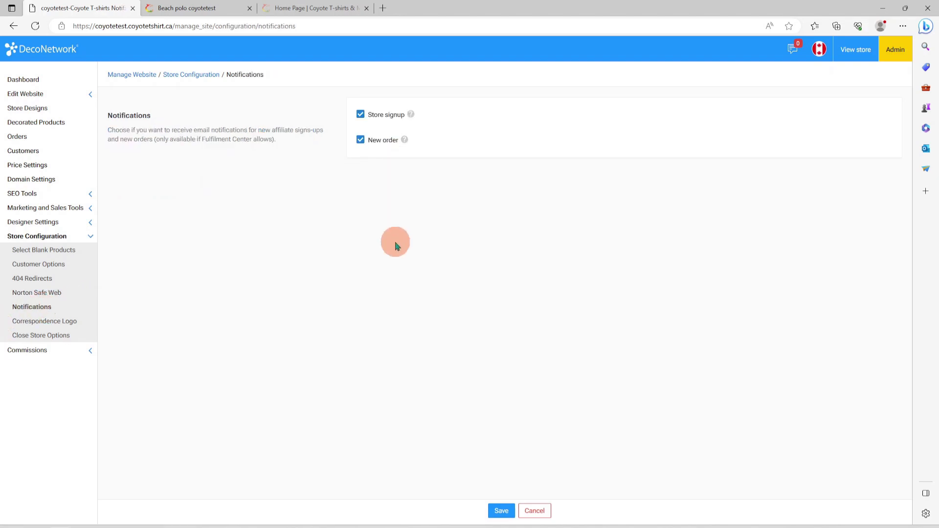
{"action": "left_click", "coordinate": [360, 117]}
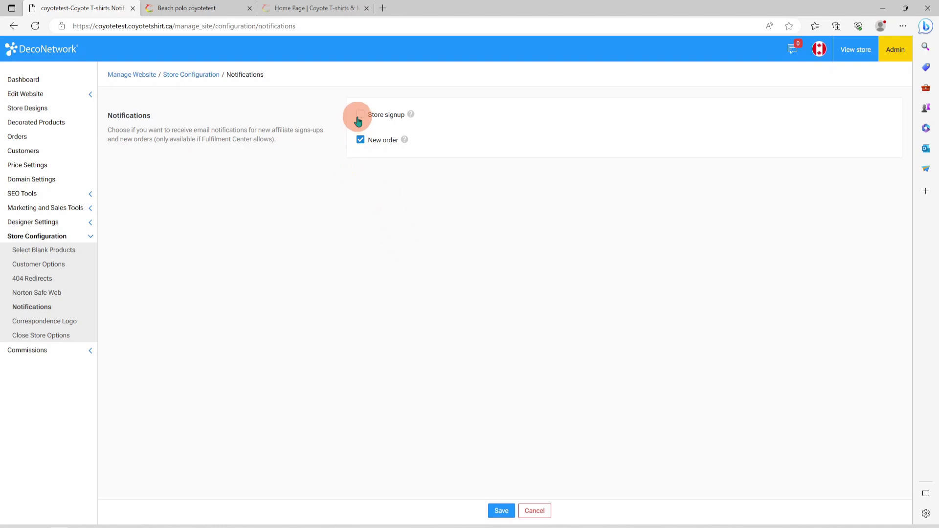
{"action": "left_click", "coordinate": [359, 120]}
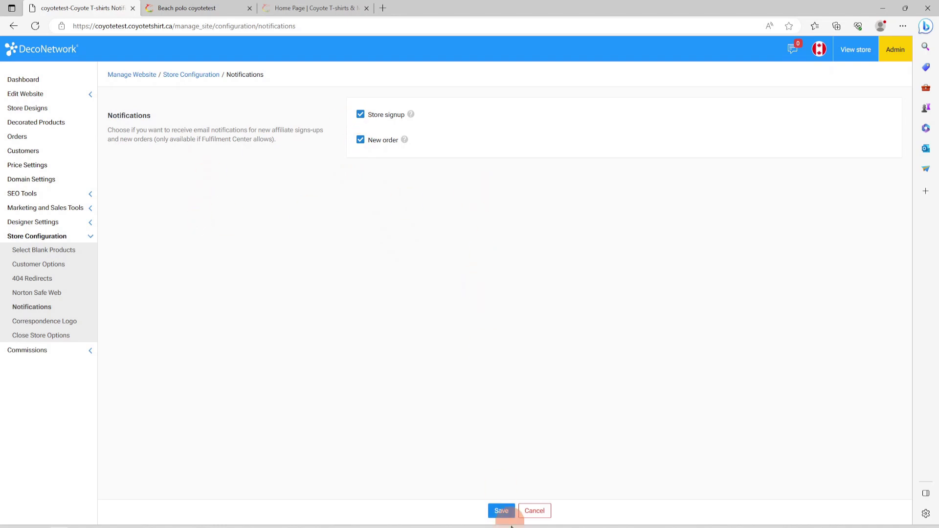
{"action": "left_click", "coordinate": [69, 322]}
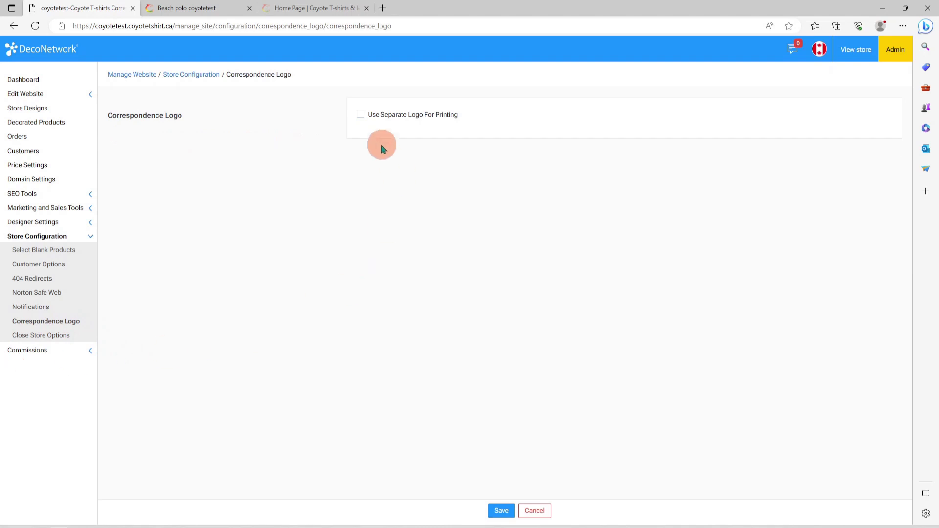
Step: Tick Use Separate Logo For Printing, cancelling the image selection so no print logo is chosen
{"action": "left_click", "coordinate": [359, 116]}
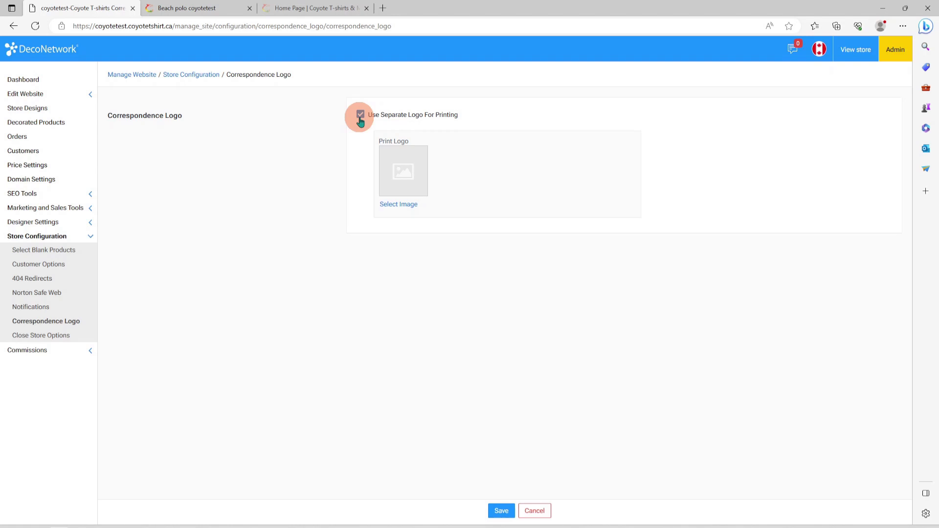
{"action": "left_click", "coordinate": [404, 210]}
{"action": "left_click", "coordinate": [435, 260]}
{"action": "left_click", "coordinate": [41, 336]}
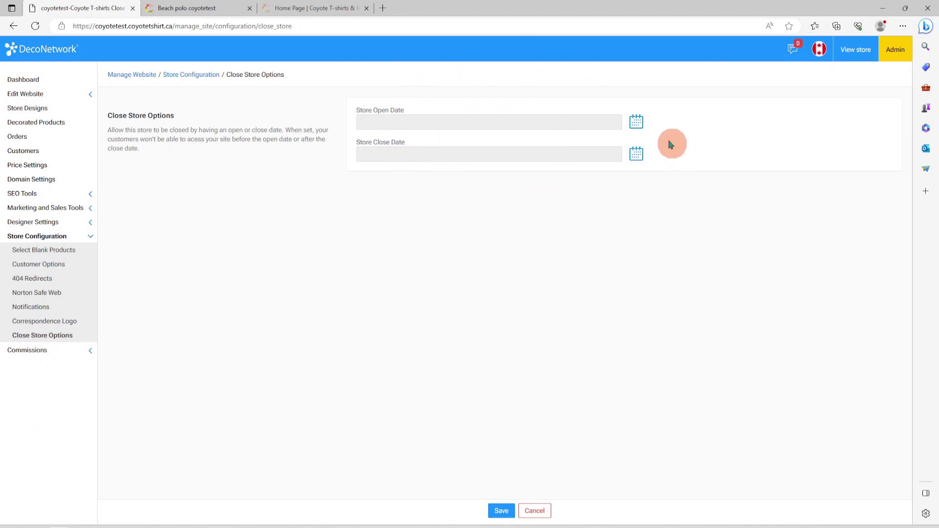
Step: Save Close Store Options with the Store Open Date and Store Close Date left empty
{"action": "left_click", "coordinate": [638, 122]}
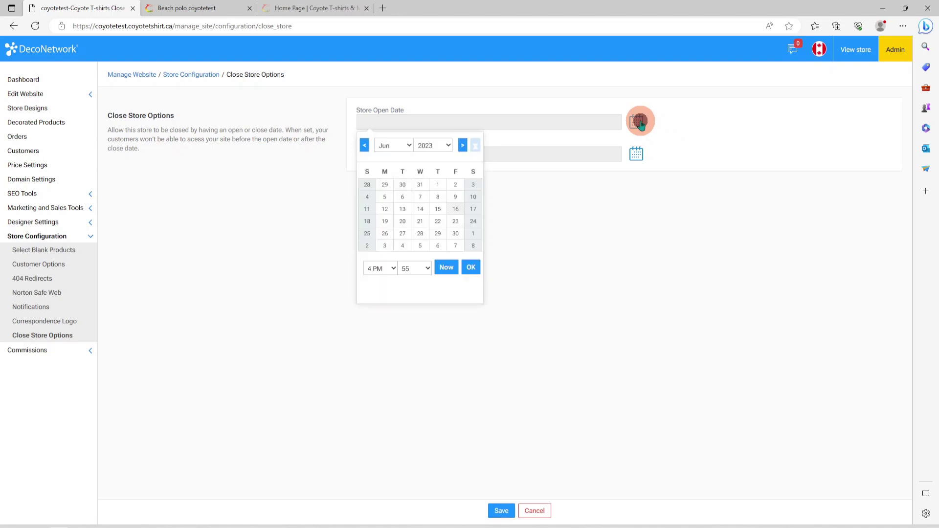
{"action": "left_click", "coordinate": [636, 155]}
{"action": "left_click", "coordinate": [582, 427]}
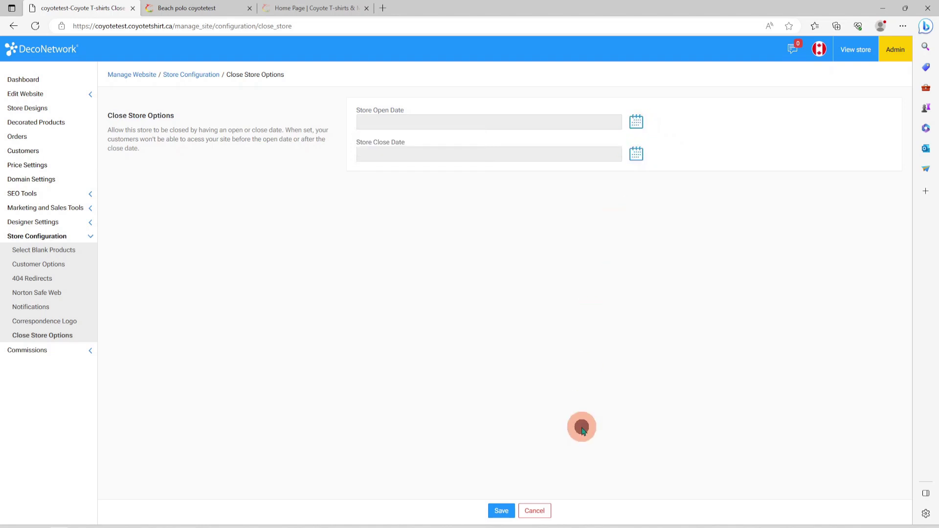
{"action": "left_click", "coordinate": [502, 512]}
{"action": "left_click", "coordinate": [41, 265]}
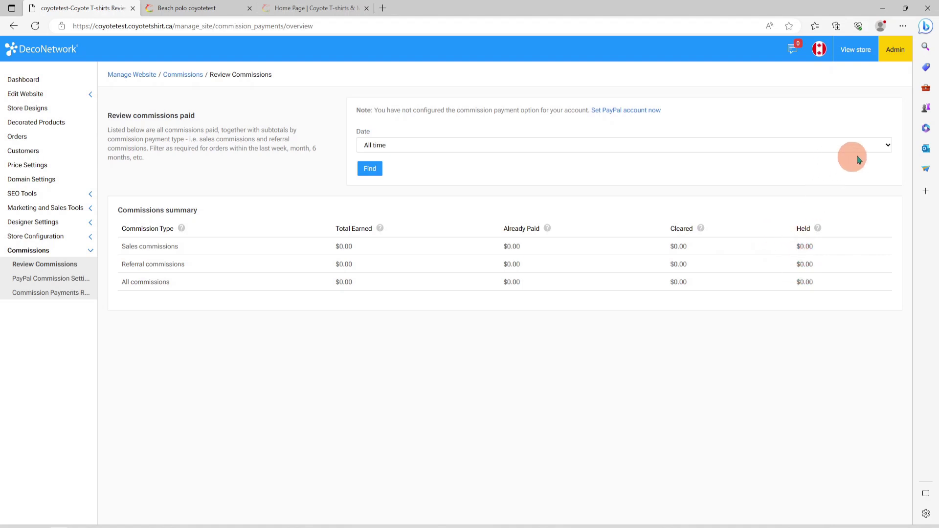
Step: Check the date range options on the $0.00 commissions summary, then go to PayPal Commission Settings
{"action": "left_click", "coordinate": [878, 148]}
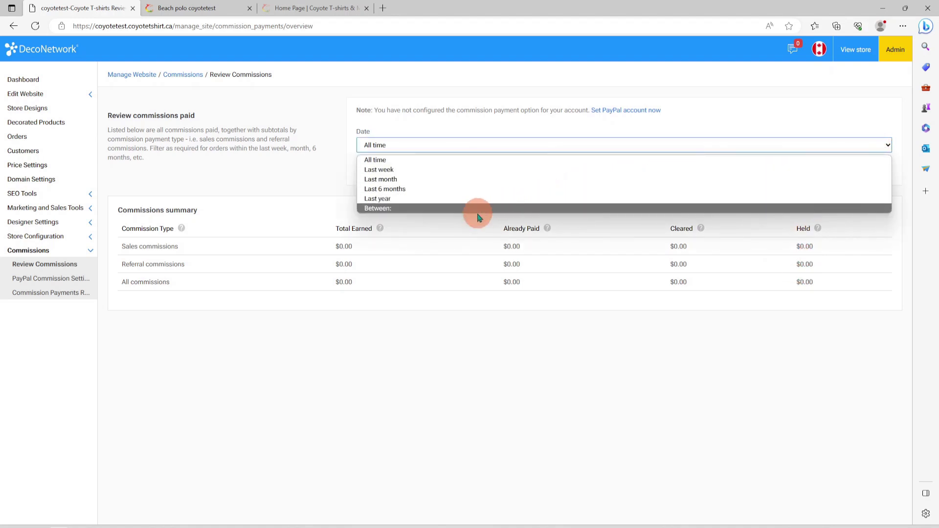
{"action": "left_click", "coordinate": [65, 279]}
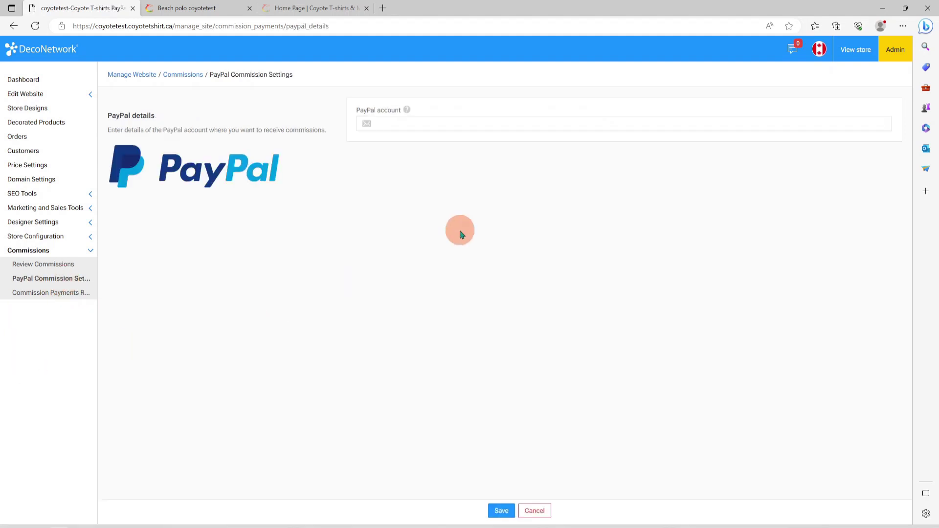
Step: Select the empty PayPal account field, then move to the Commission Payments Received page
{"action": "left_click", "coordinate": [439, 124]}
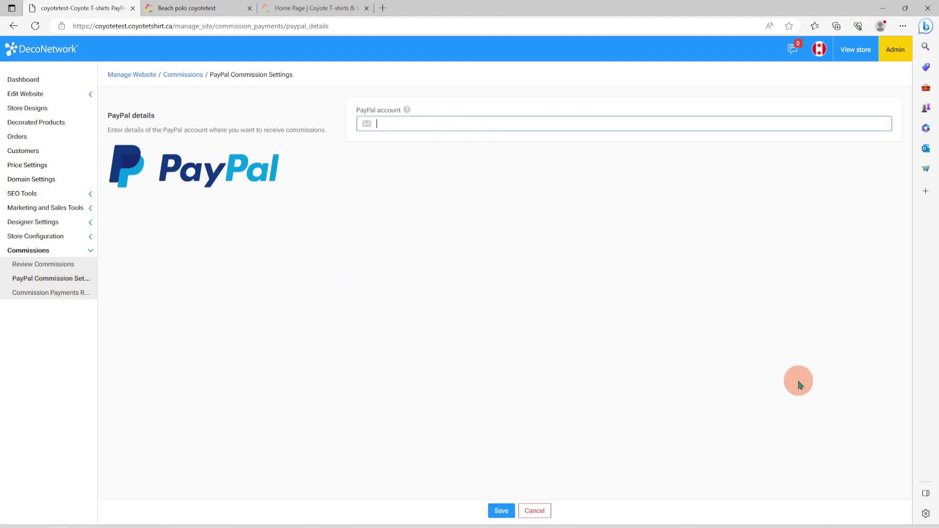
{"action": "left_click", "coordinate": [45, 296]}
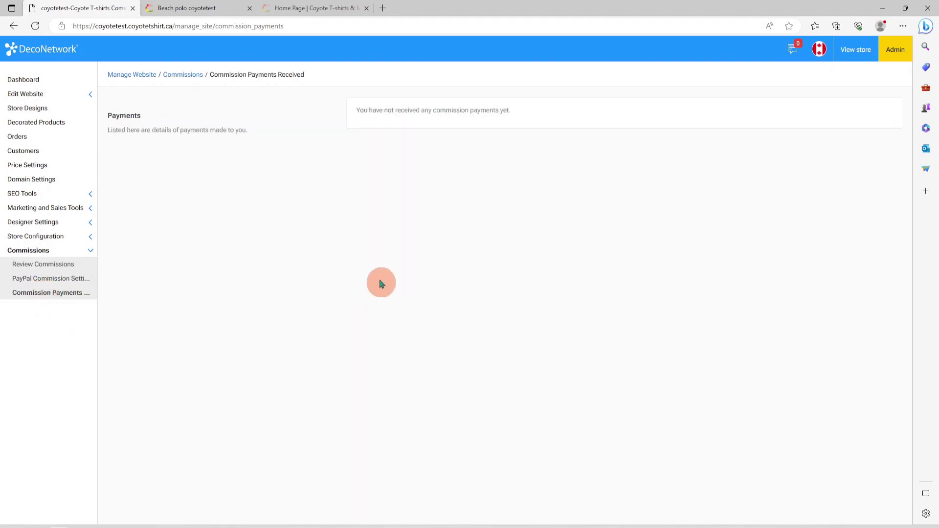